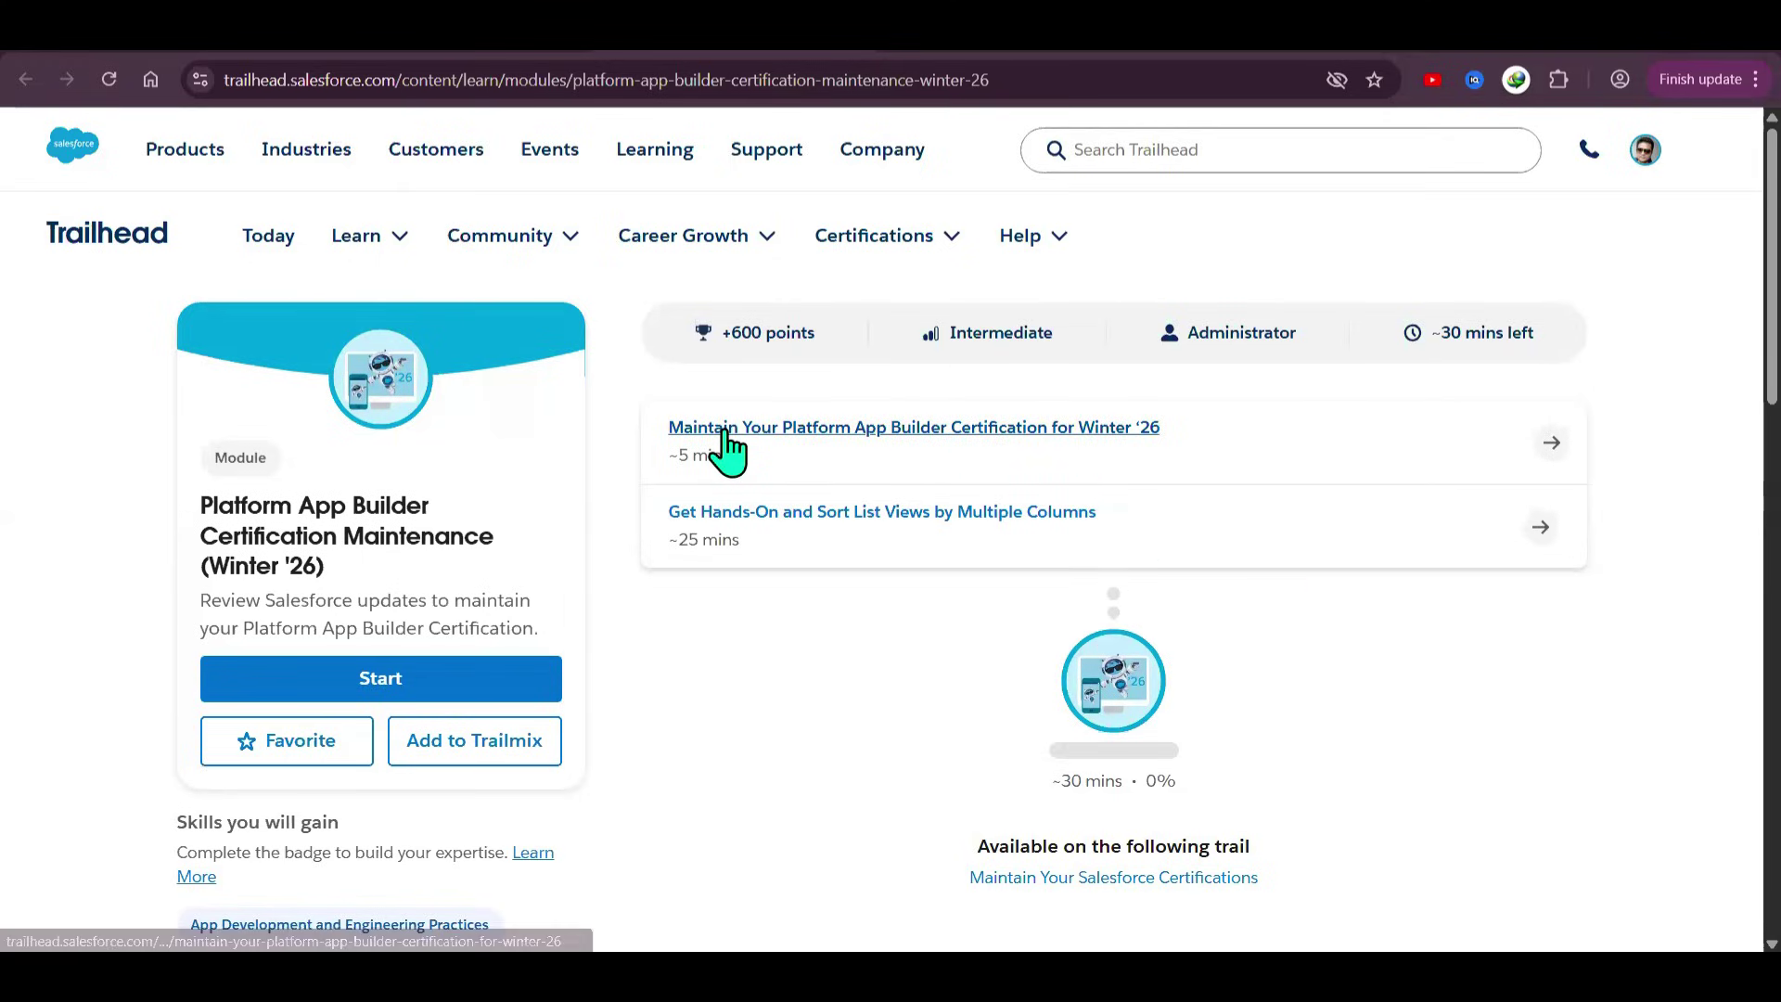
# - Open the 'Maintain Your Platform App Builder Certification for Winter '26' unit from the module page
pyautogui.click(888, 436)
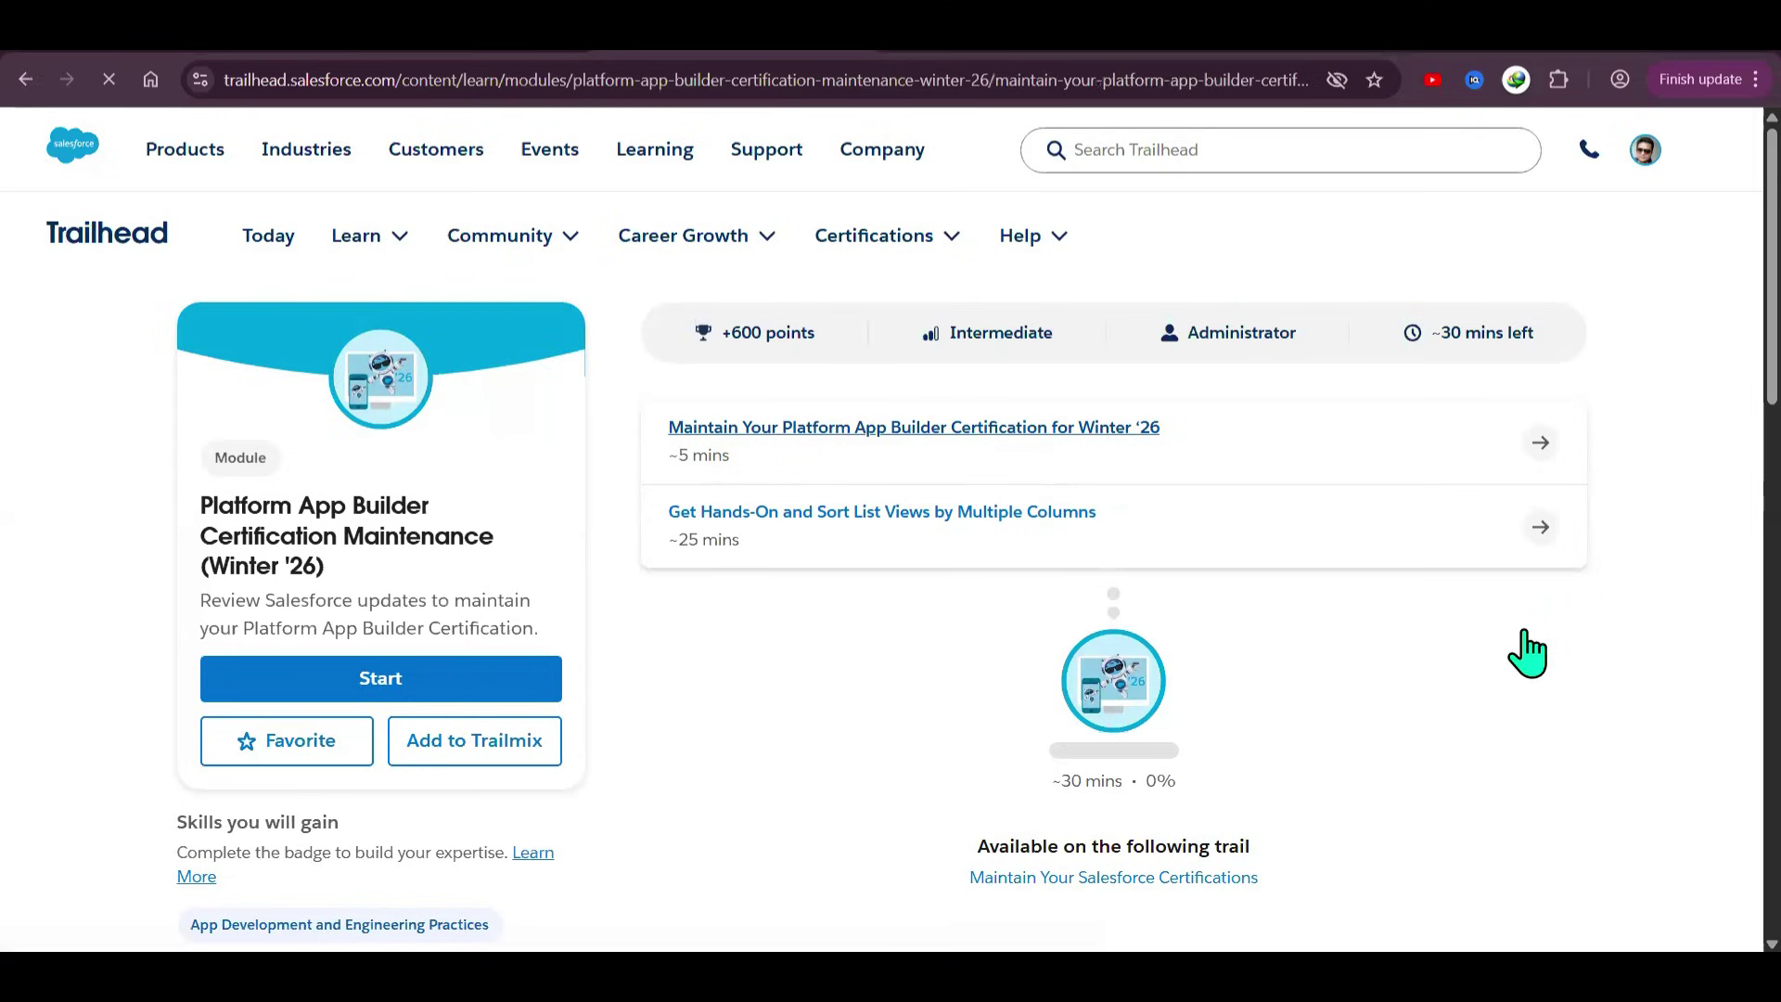
# - Scroll past Sum It Up and Resources to the quiz's File Attach question
pyautogui.scroll(-6, 977, 443)
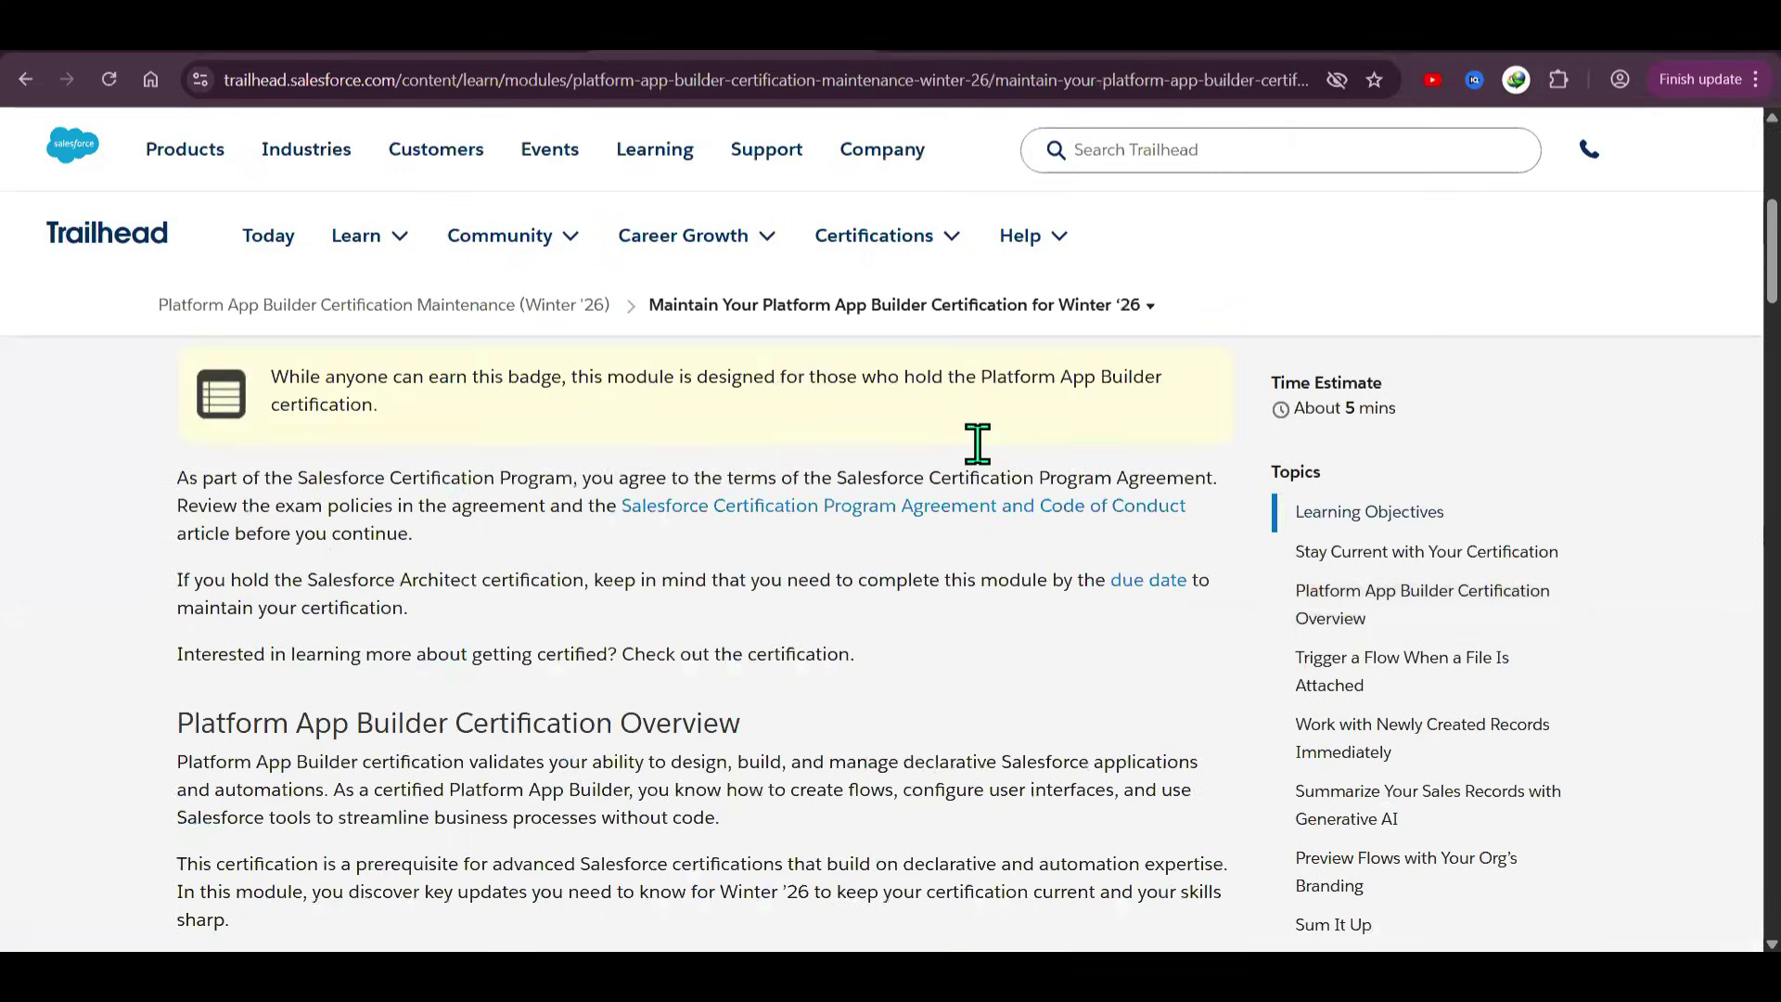
pyautogui.scroll(-20, 1324, 727)
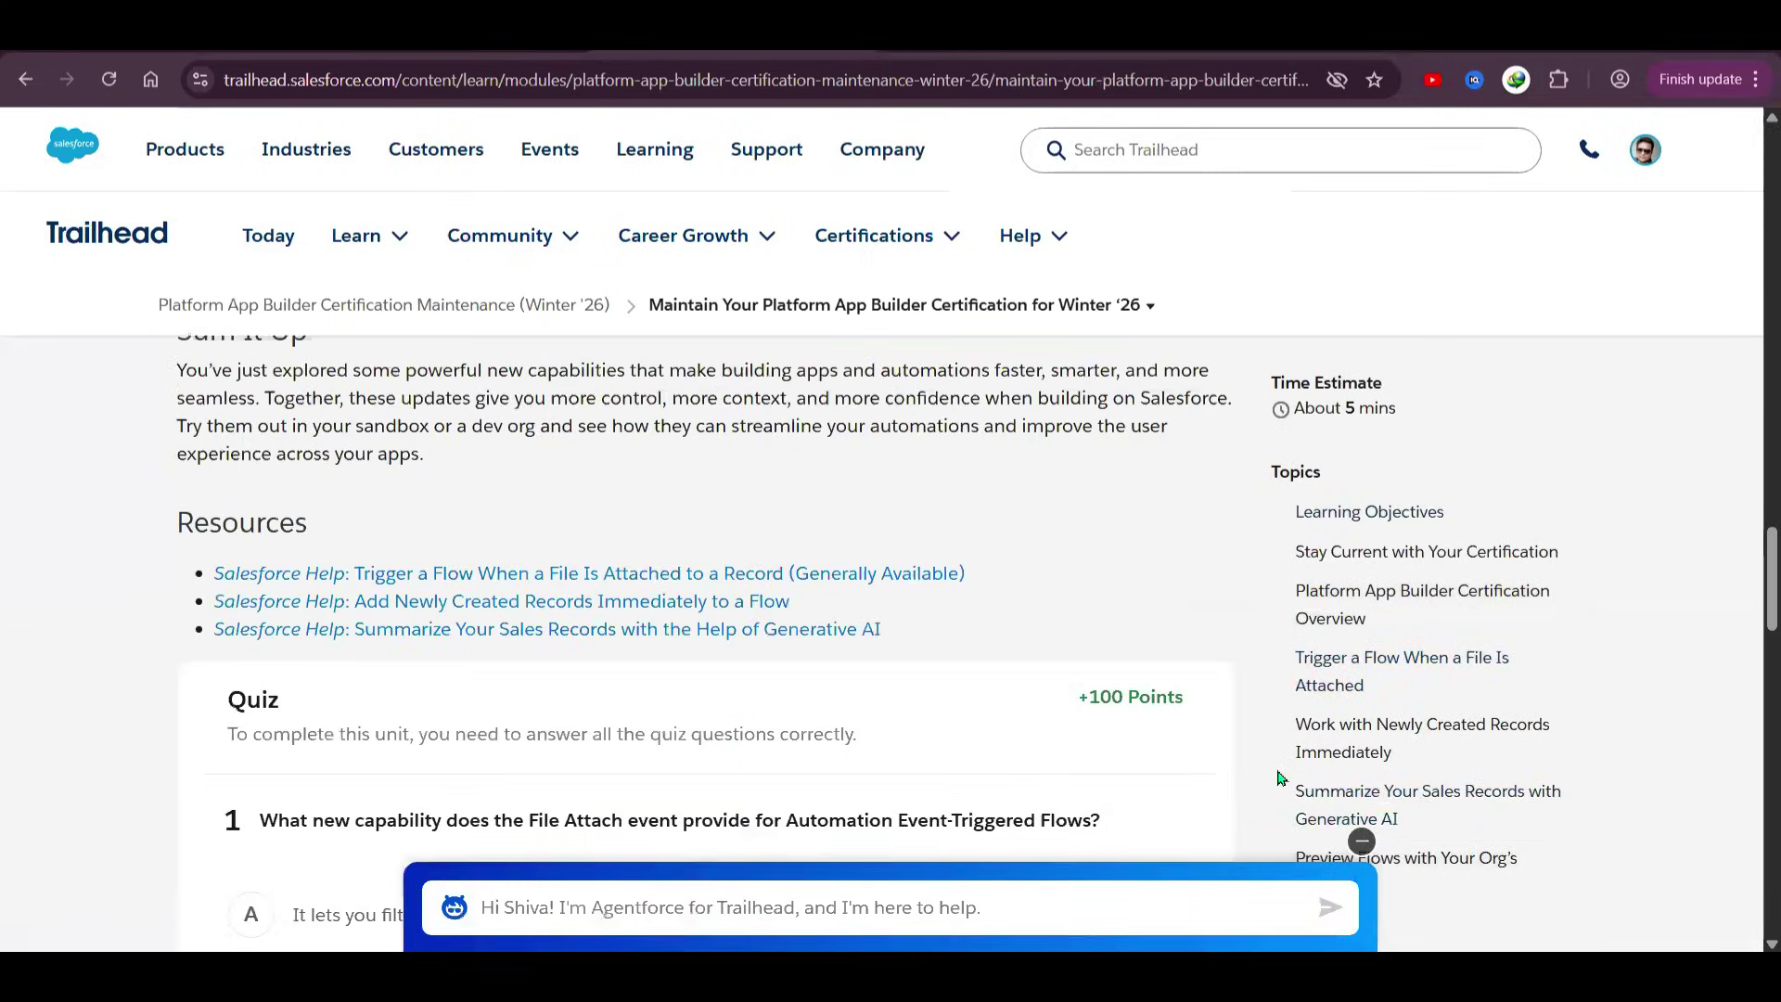
pyautogui.scroll(-5, 1054, 534)
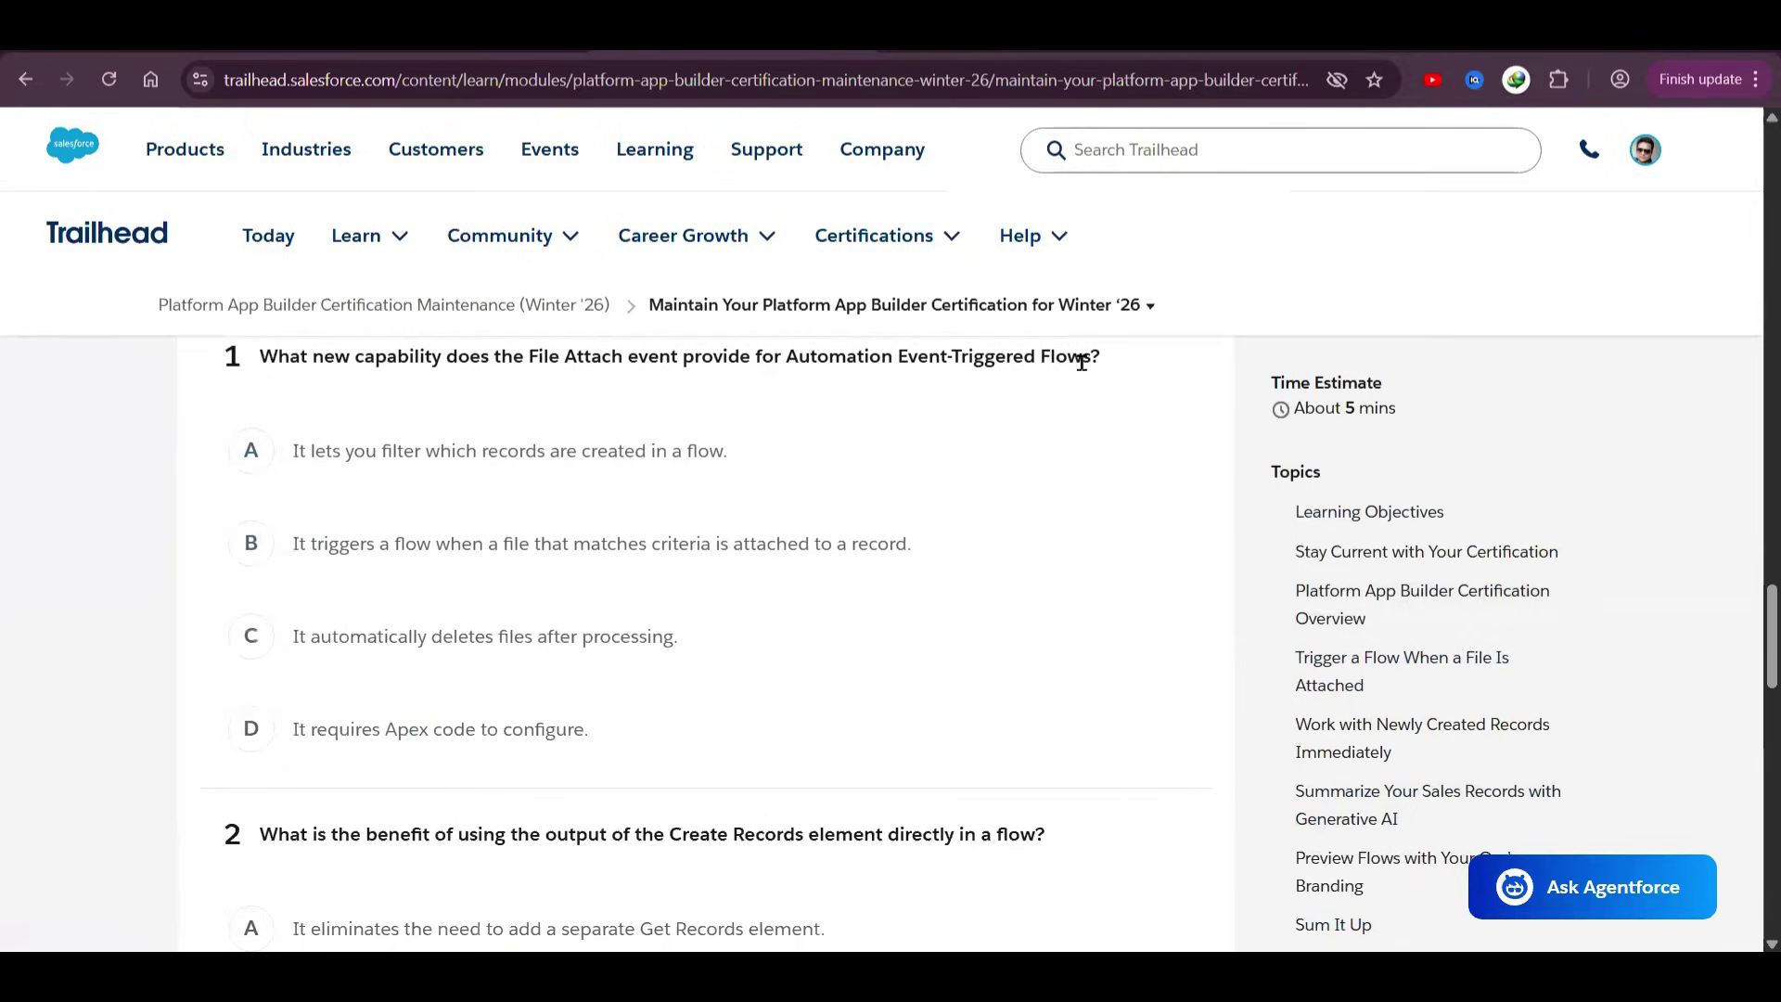
# - Answer question 1 with B (file-attached trigger) and question 2 with A (no Get Records)
pyautogui.click(461, 542)
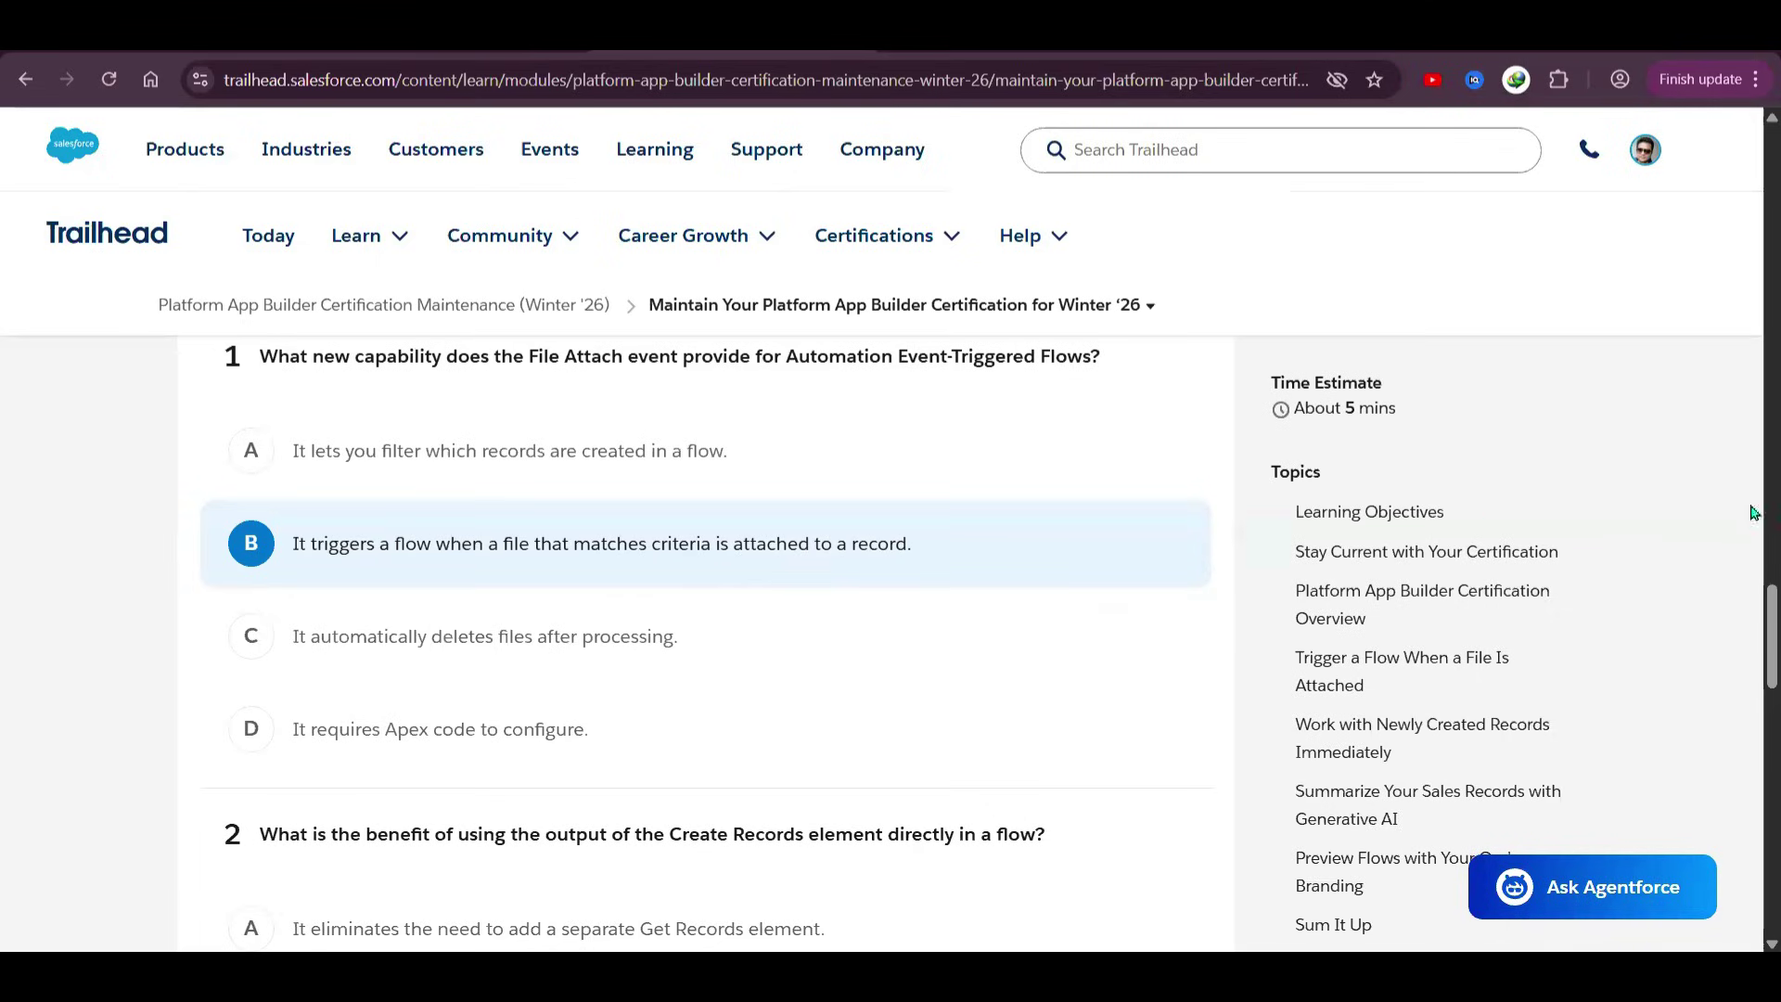
pyautogui.scroll(-5, 1618, 437)
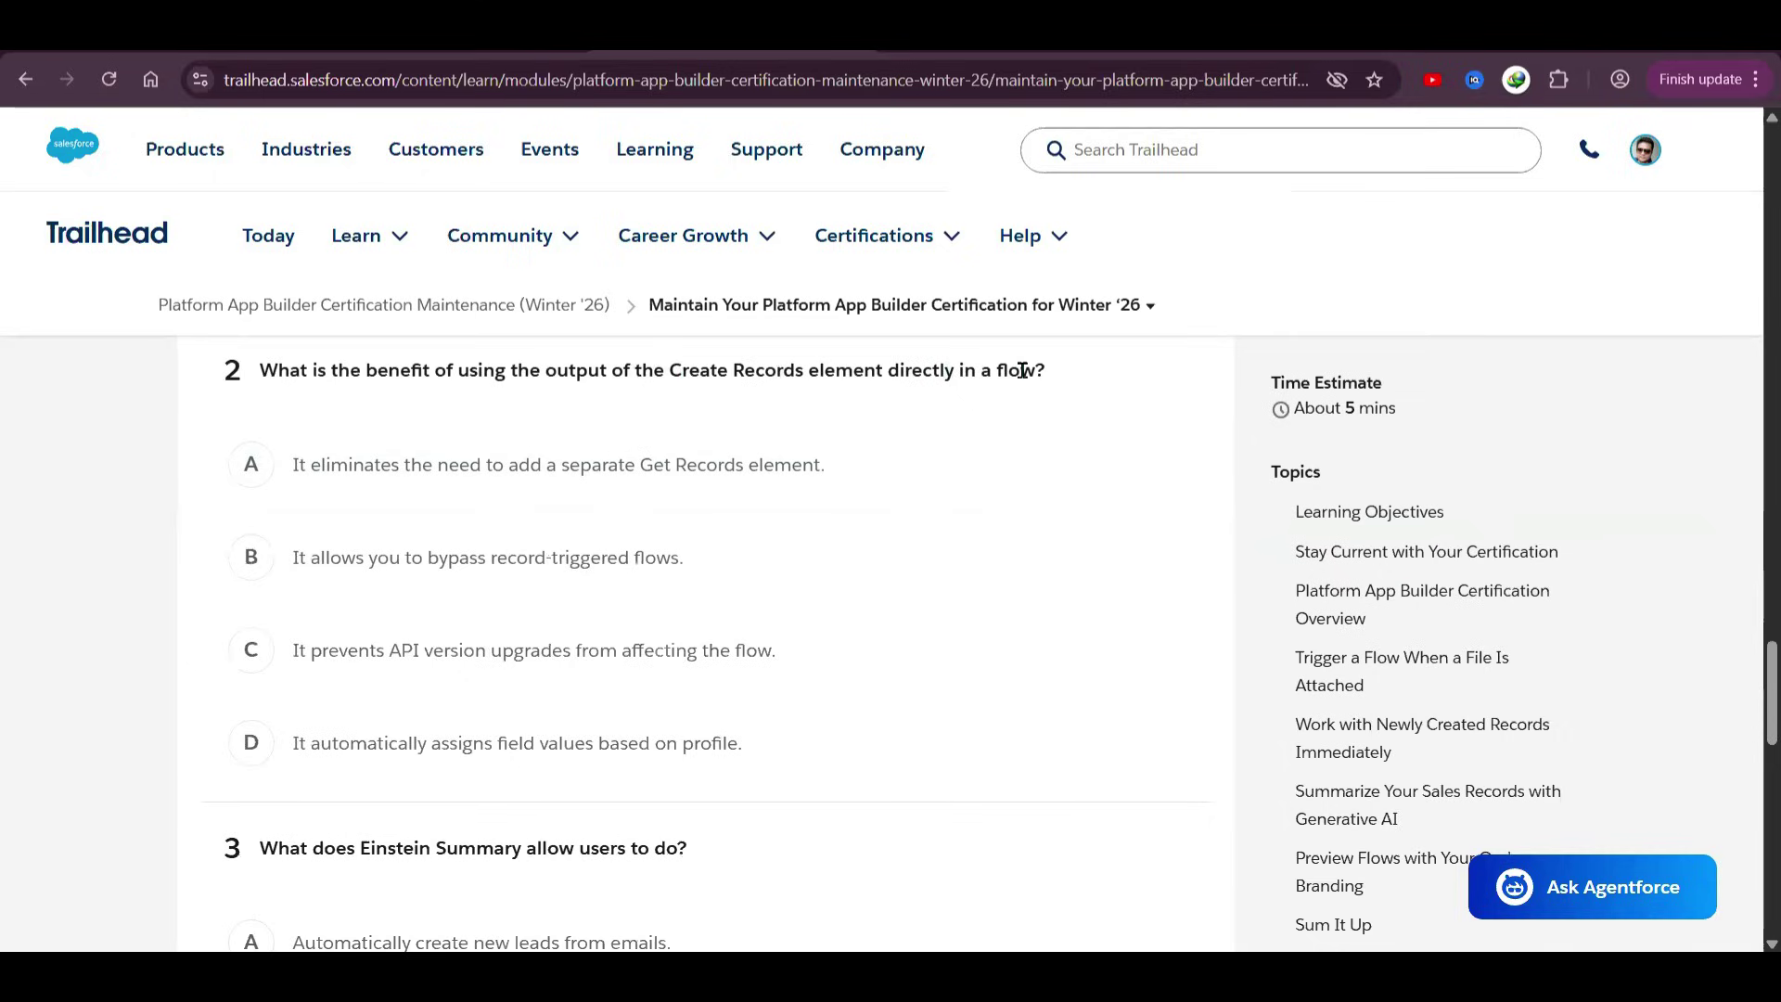
pyautogui.click(449, 503)
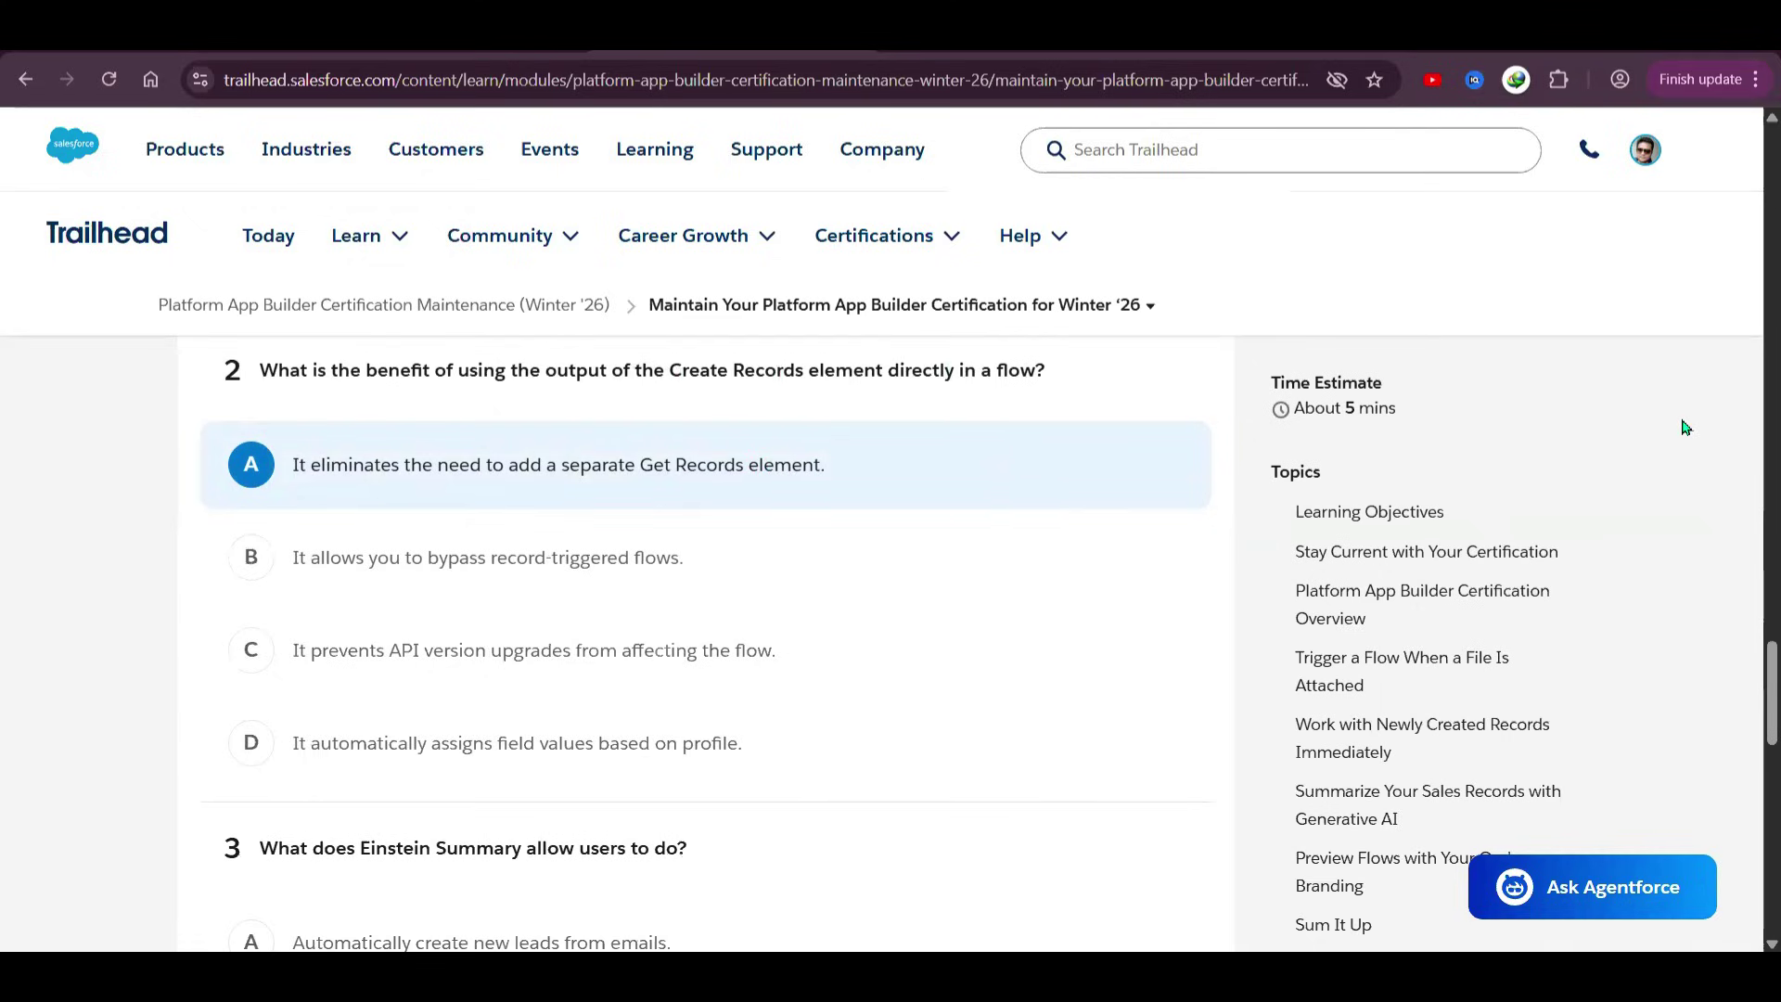
# - Answer question 3 with D (record summary) and question 4 with A (branding preview)
pyautogui.scroll(-6, 1681, 425)
pyautogui.scroll(1, 553, 443)
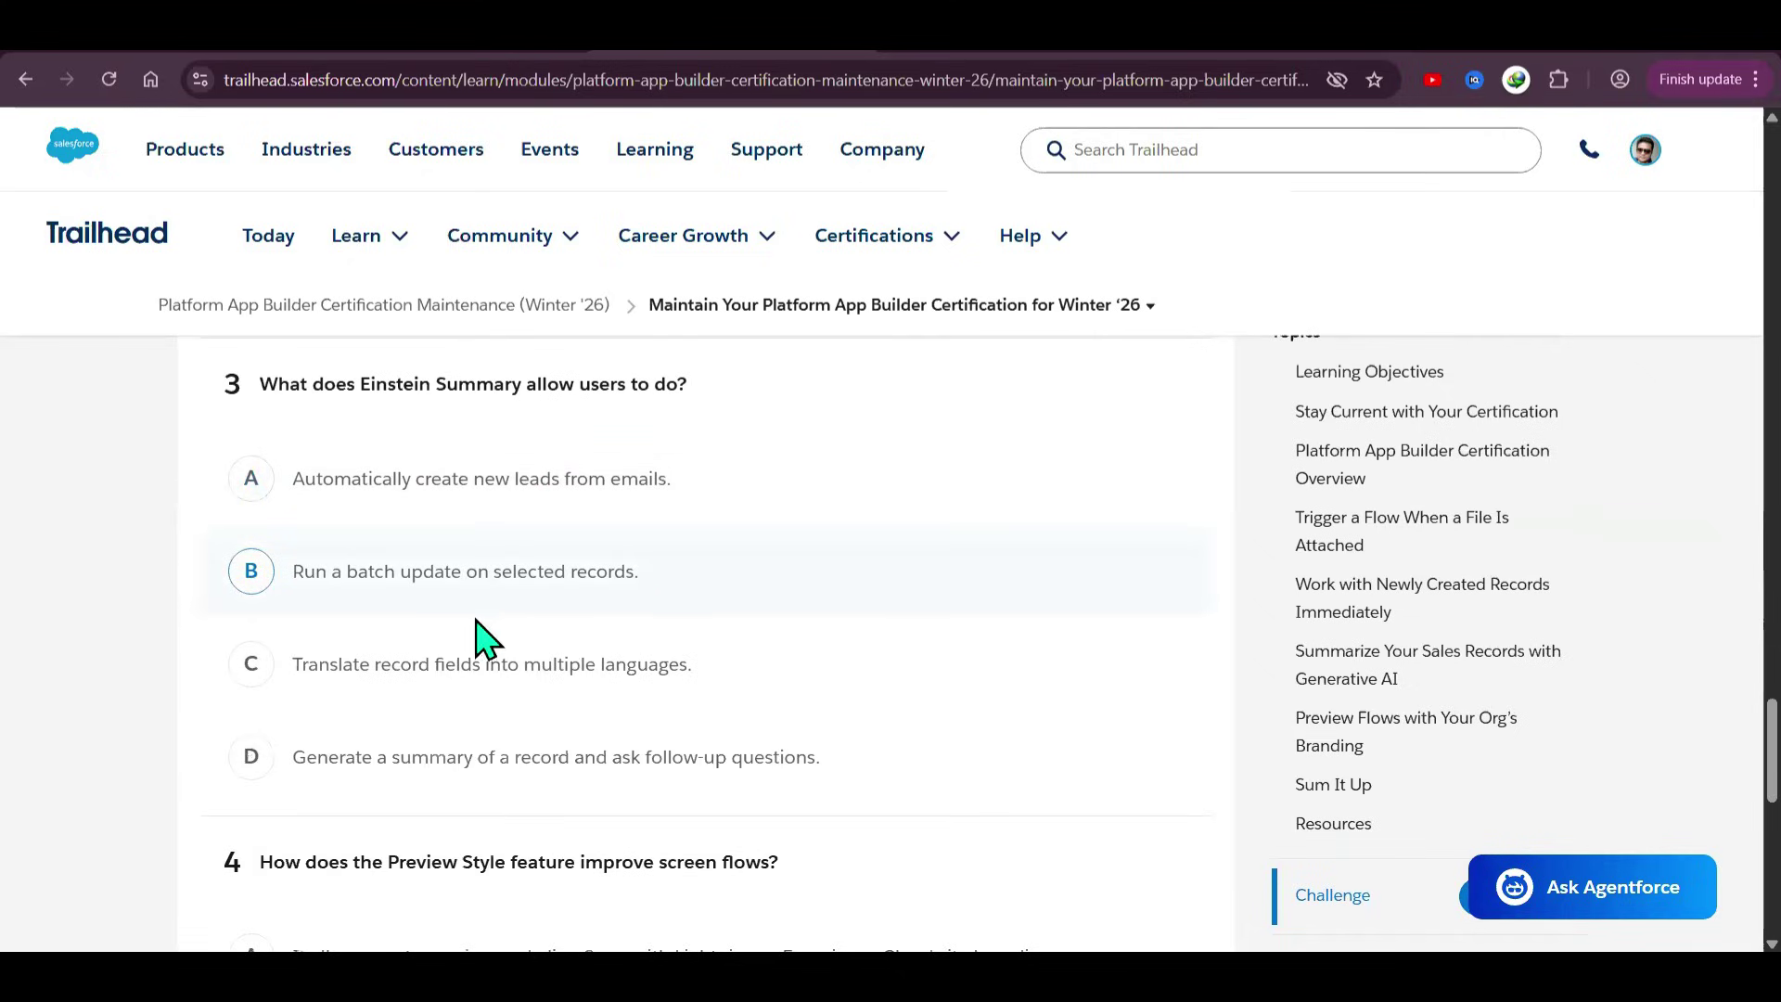
pyautogui.click(673, 778)
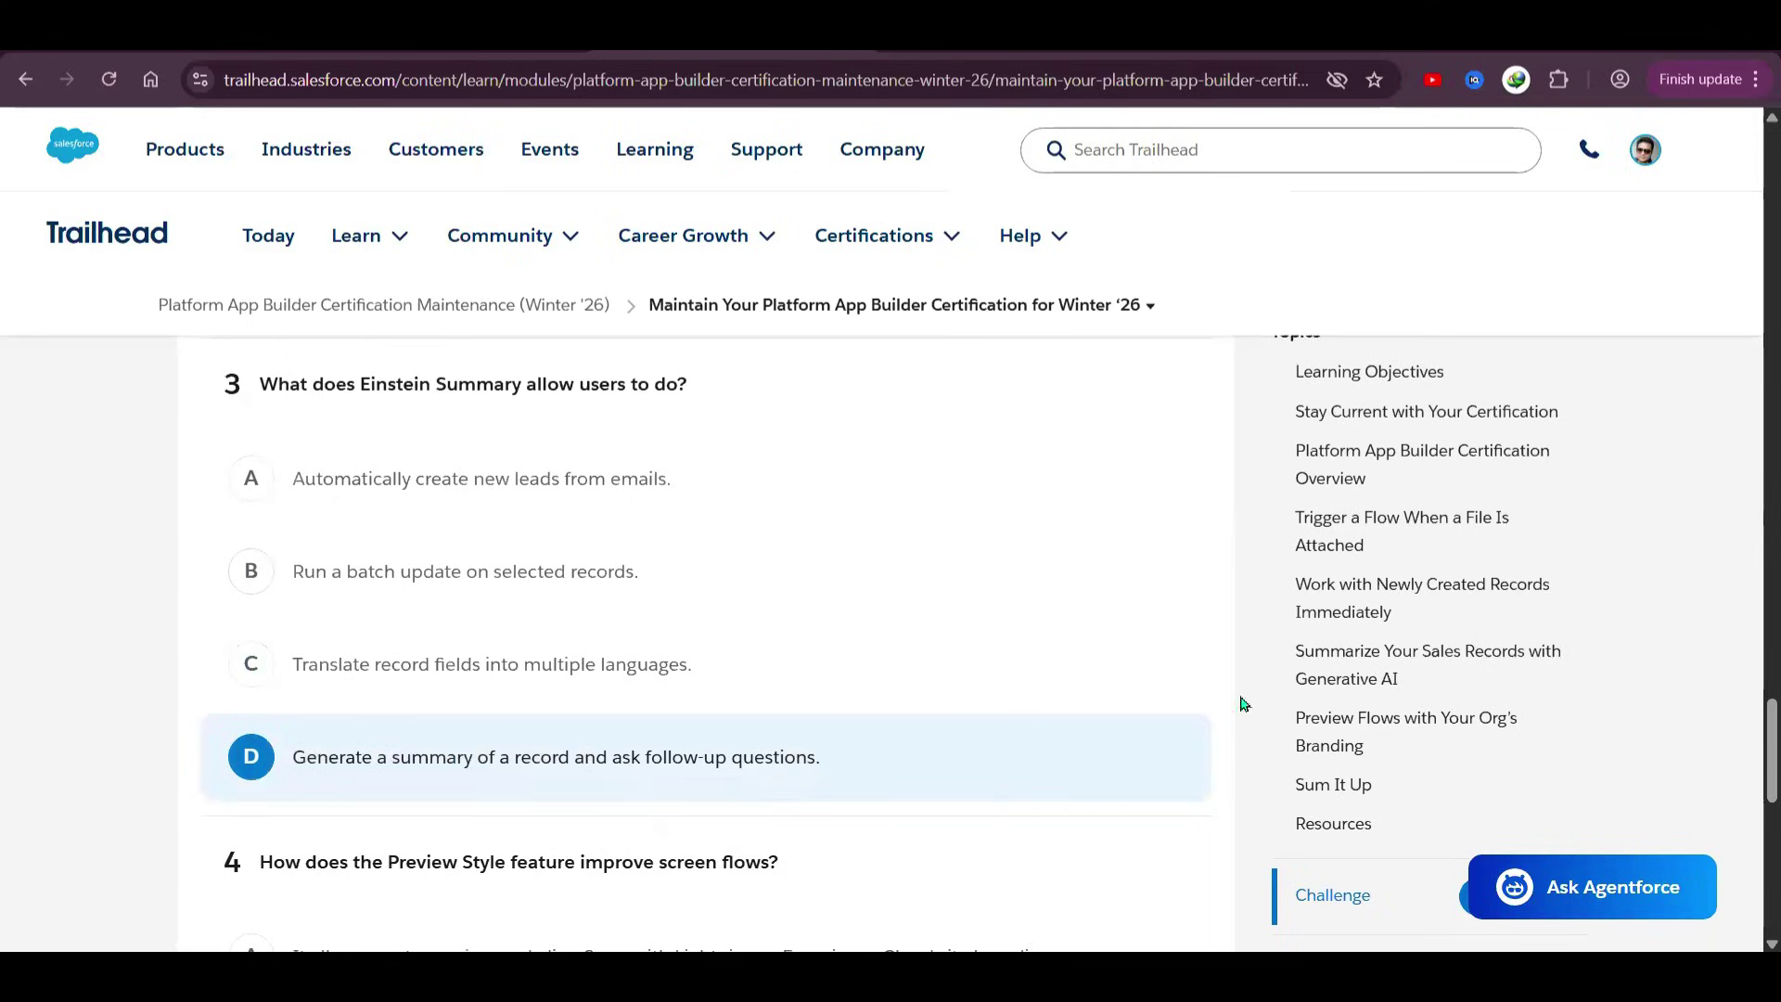
pyautogui.scroll(-5, 997, 547)
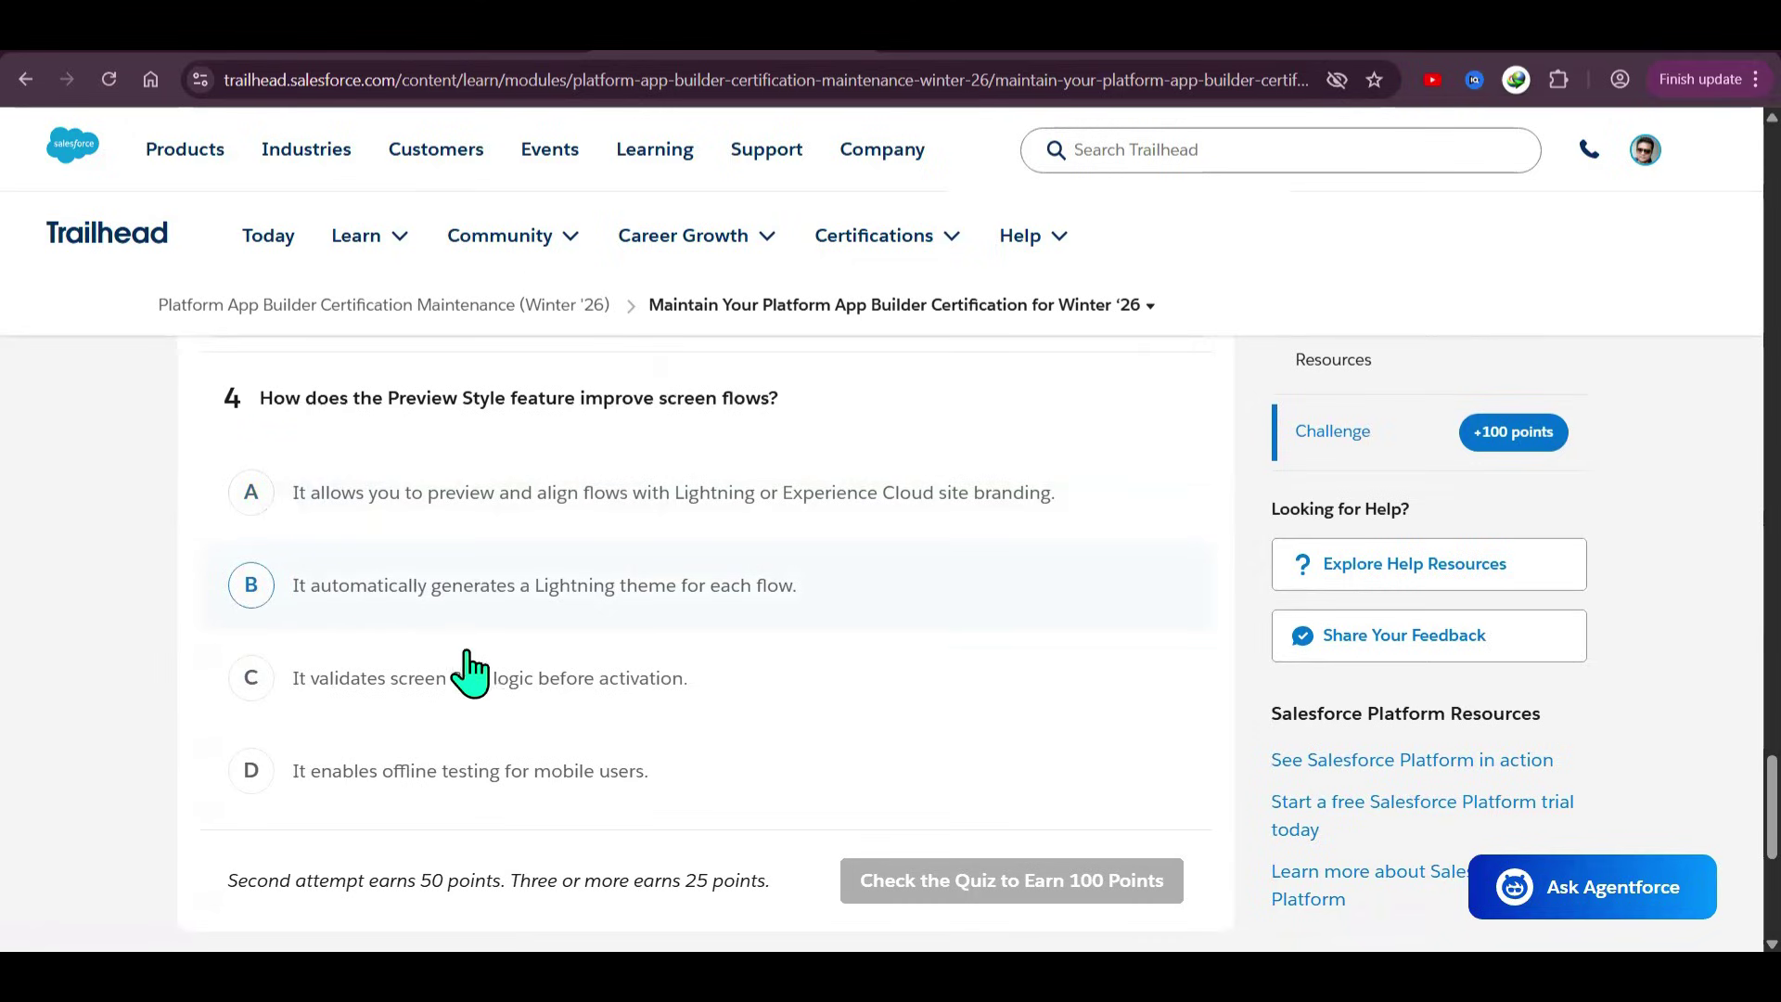
pyautogui.click(440, 542)
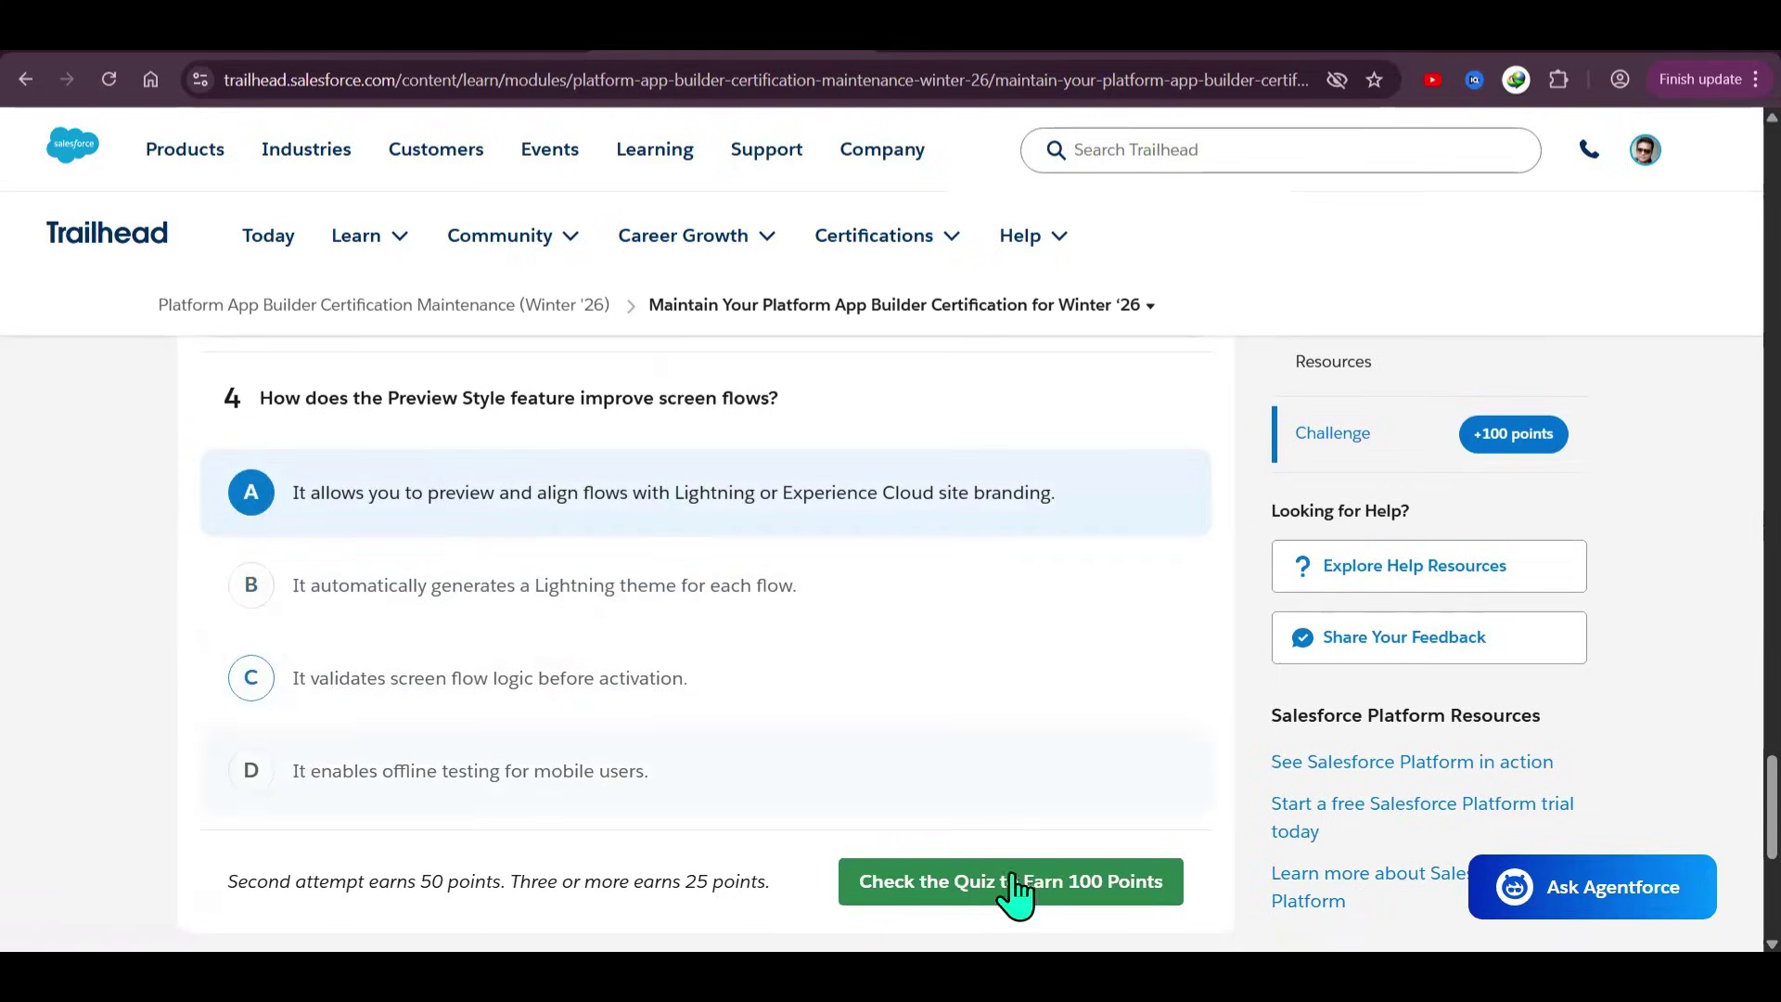
# - Check the quiz for 100 points, then continue to the multi-column sorting unit
pyautogui.click(1015, 883)
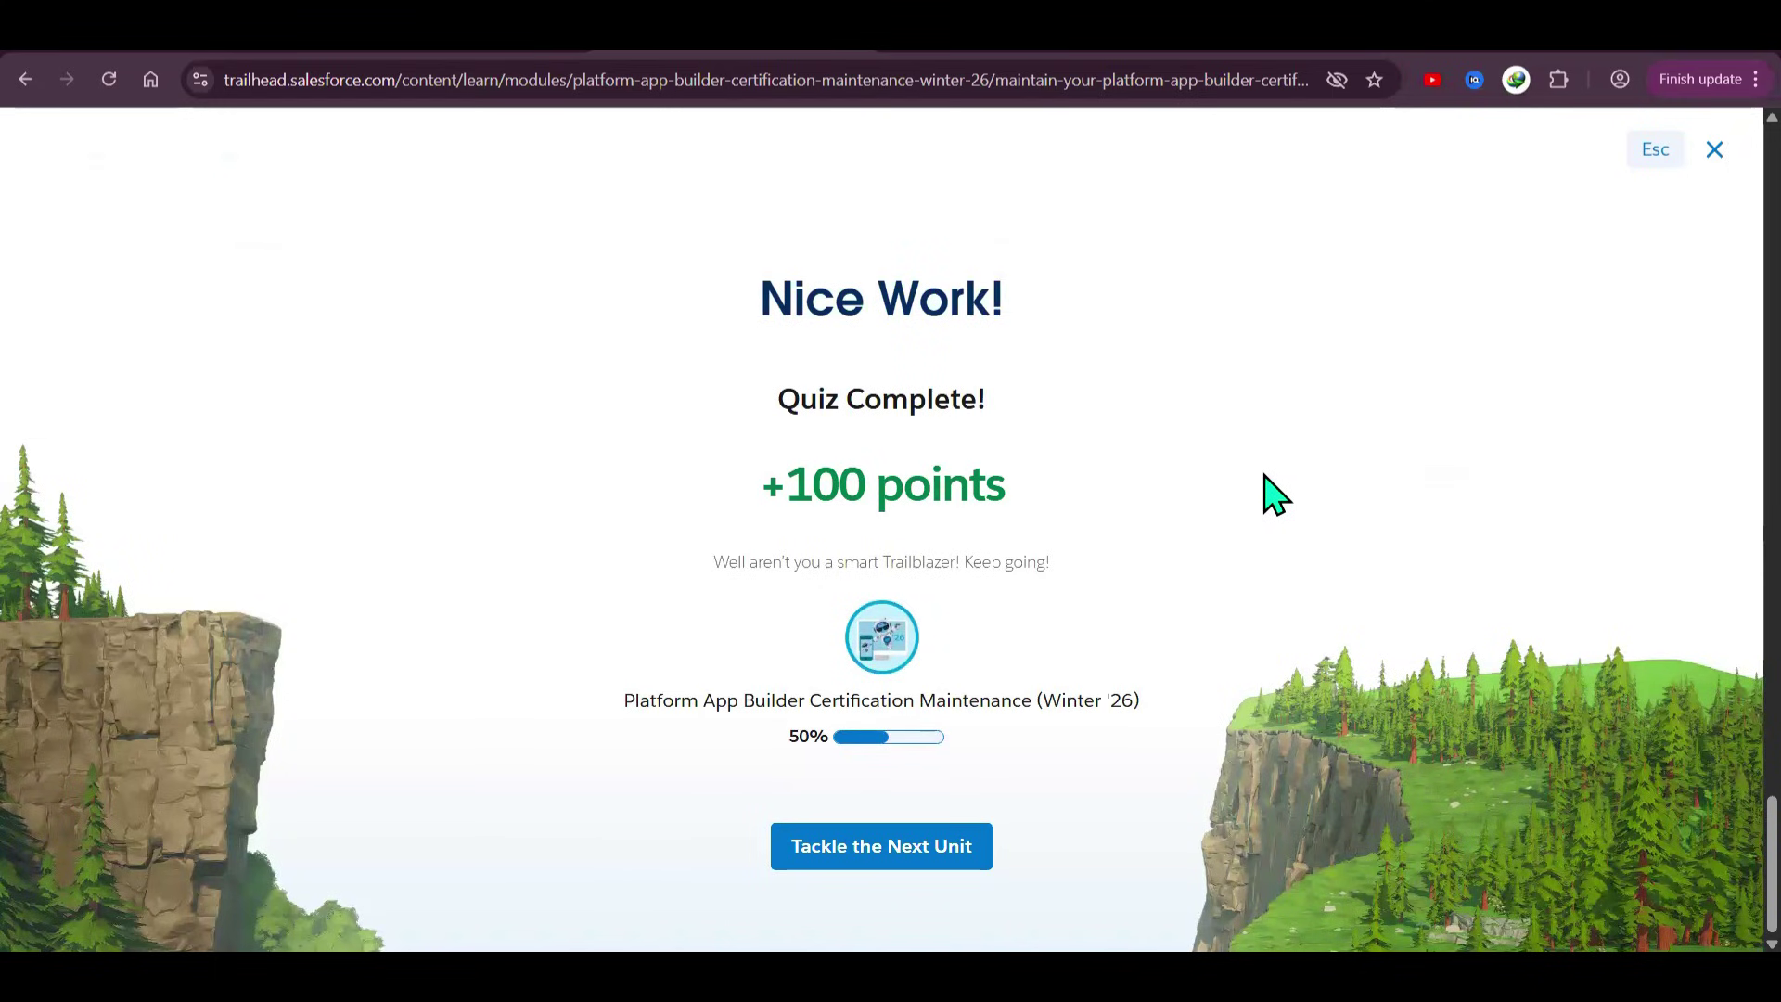
pyautogui.click(859, 842)
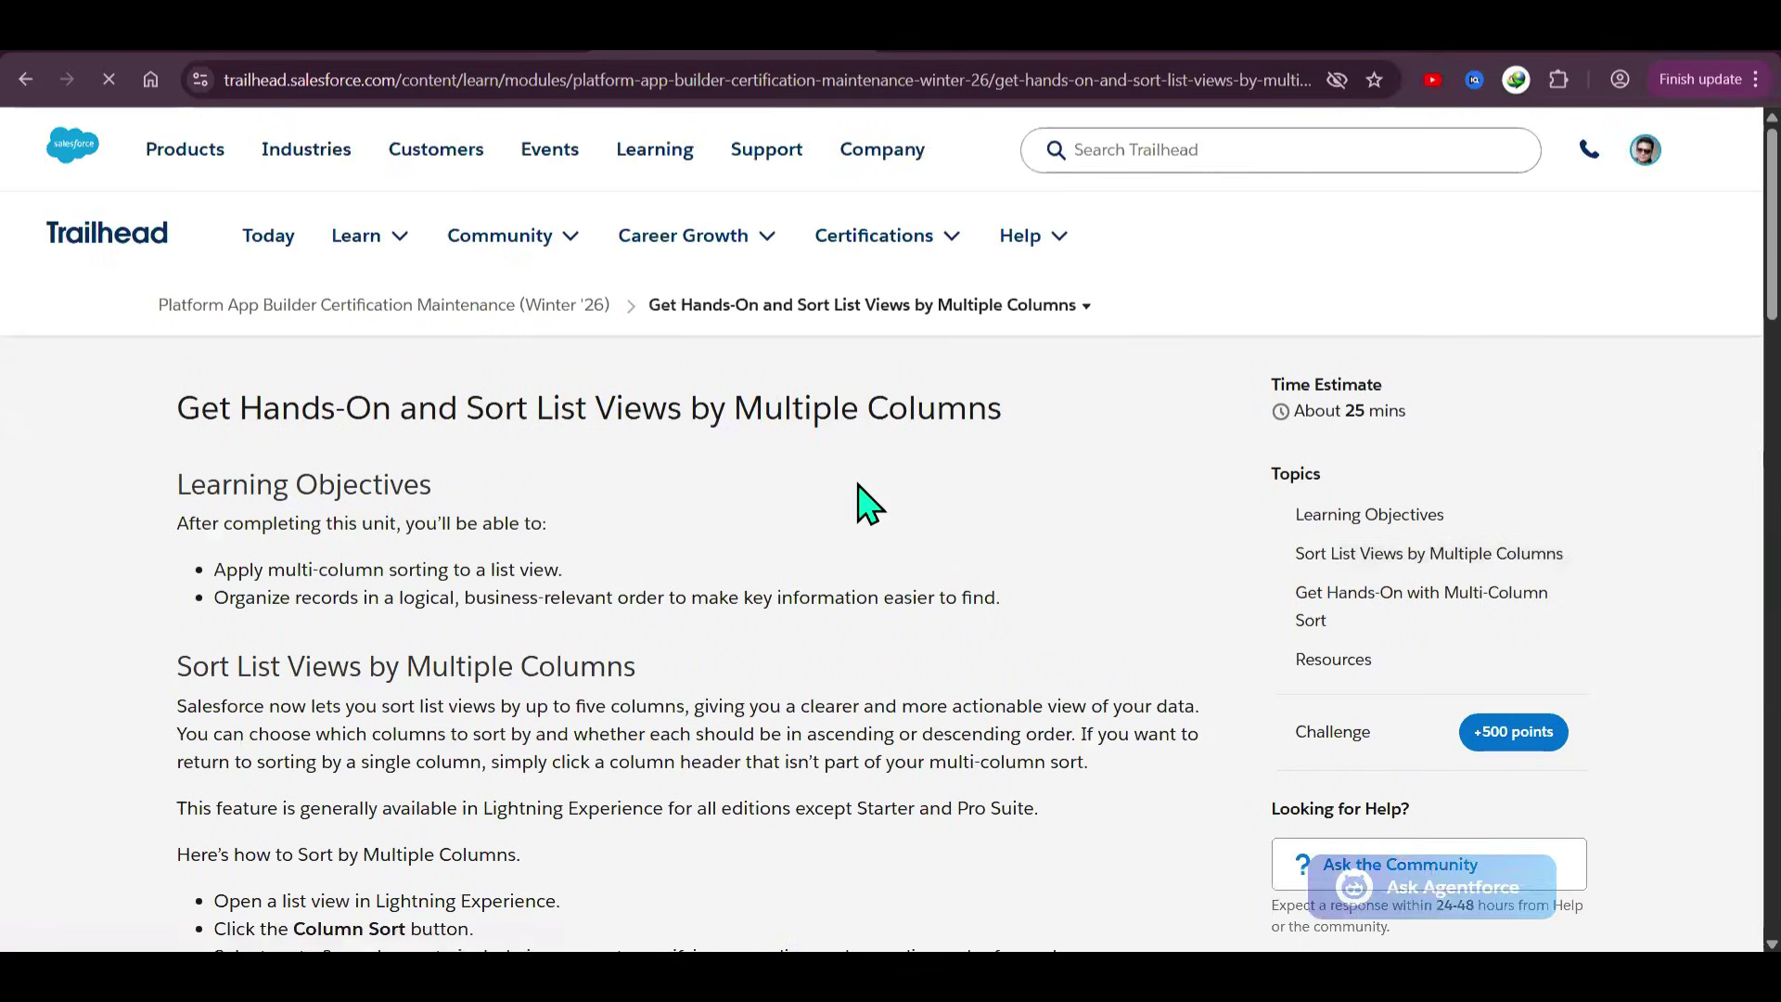
# - Scroll to the multi-column sort hands-on section and launch the PD1 Winter hands-on org
pyautogui.scroll(-20, 868, 504)
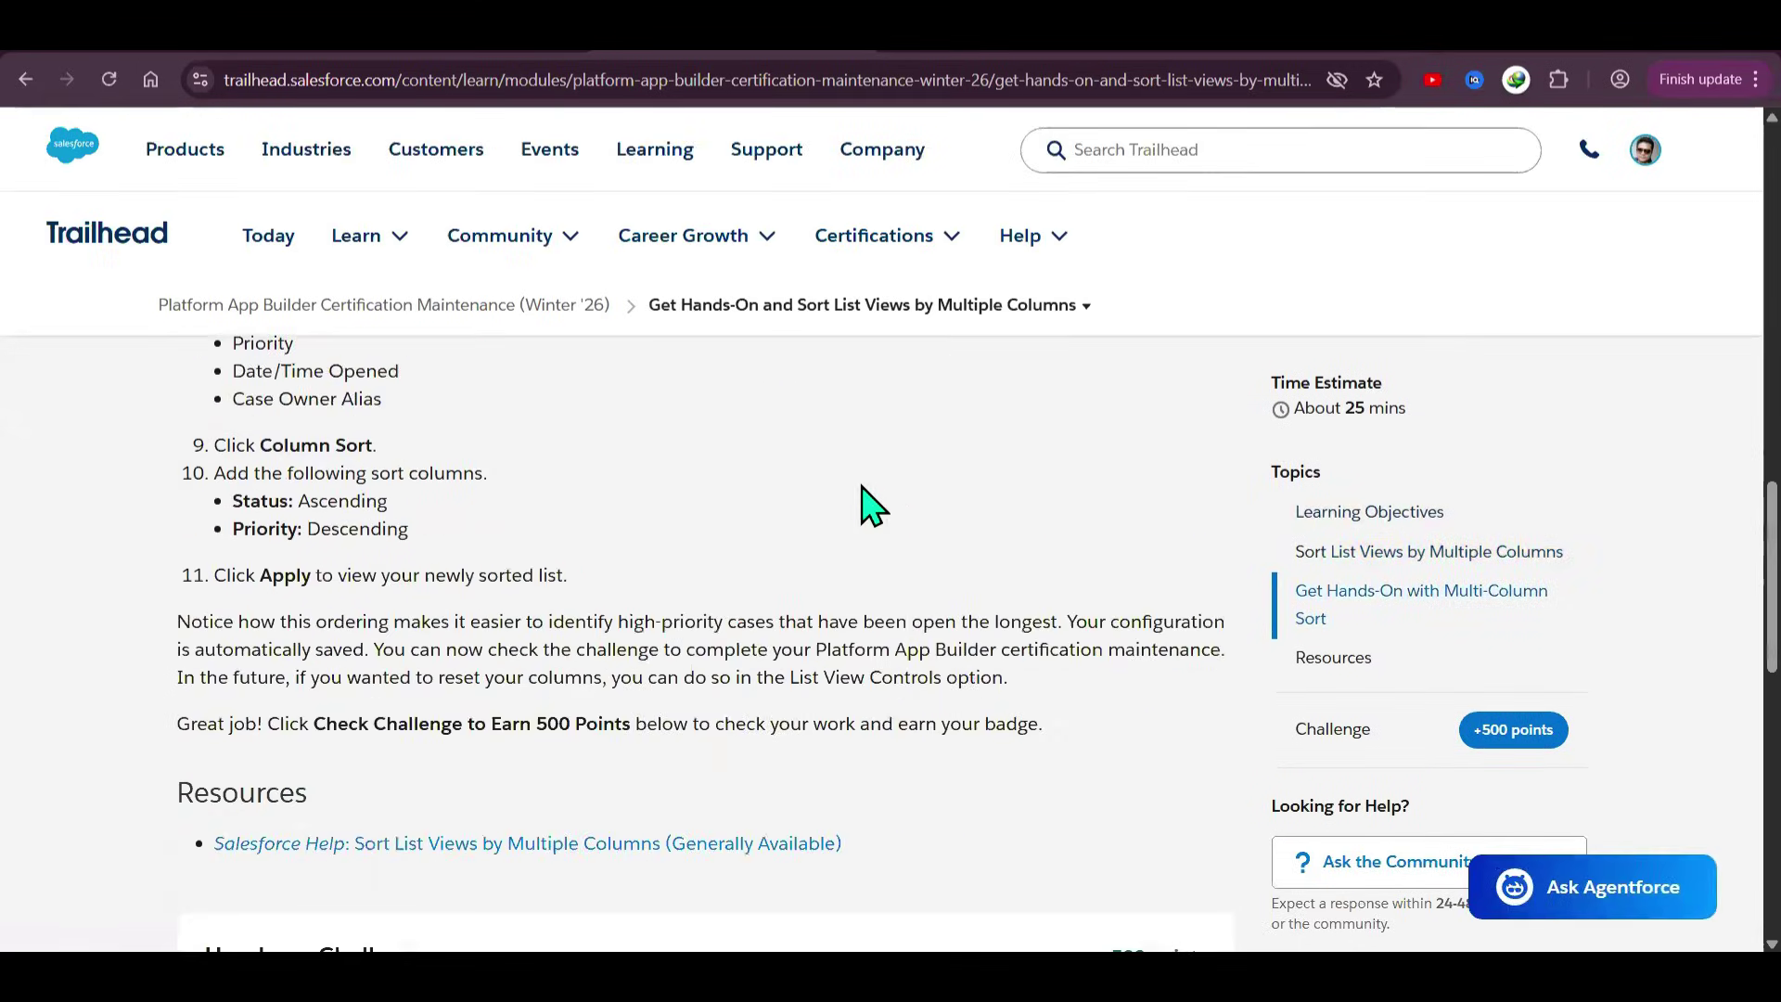
pyautogui.scroll(-4, 868, 504)
pyautogui.scroll(11, 867, 504)
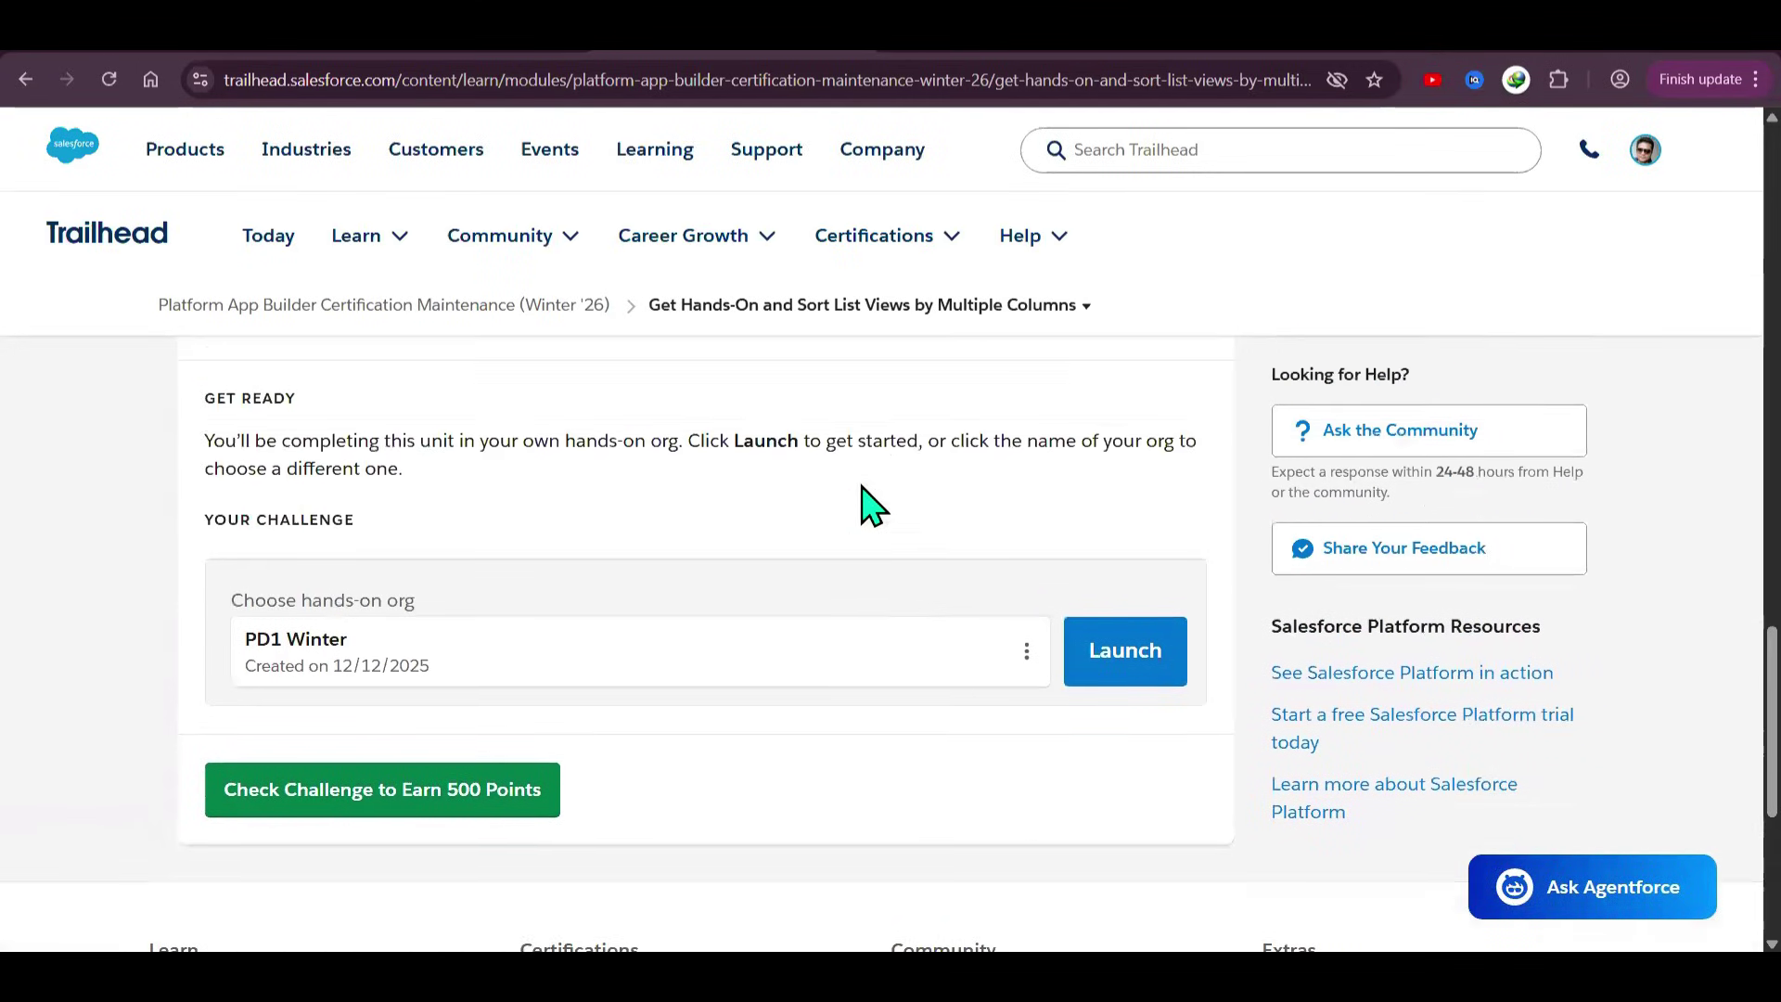
pyautogui.scroll(13, 867, 504)
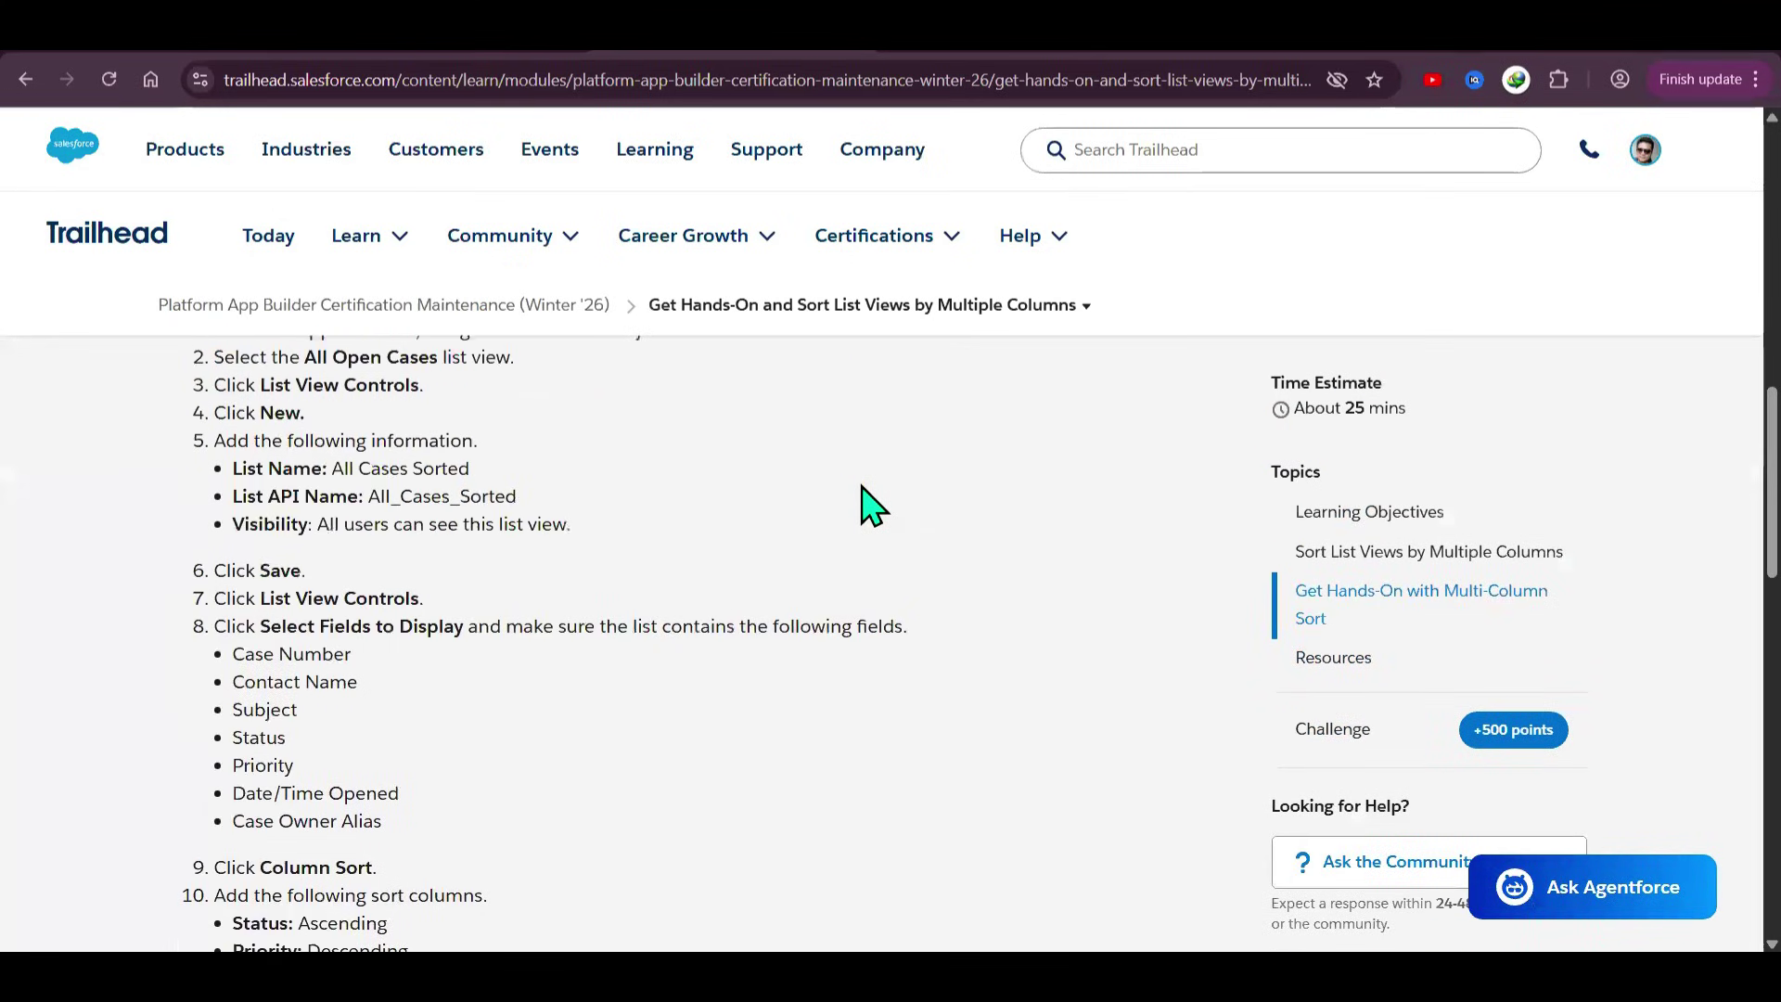
pyautogui.scroll(-2, 867, 503)
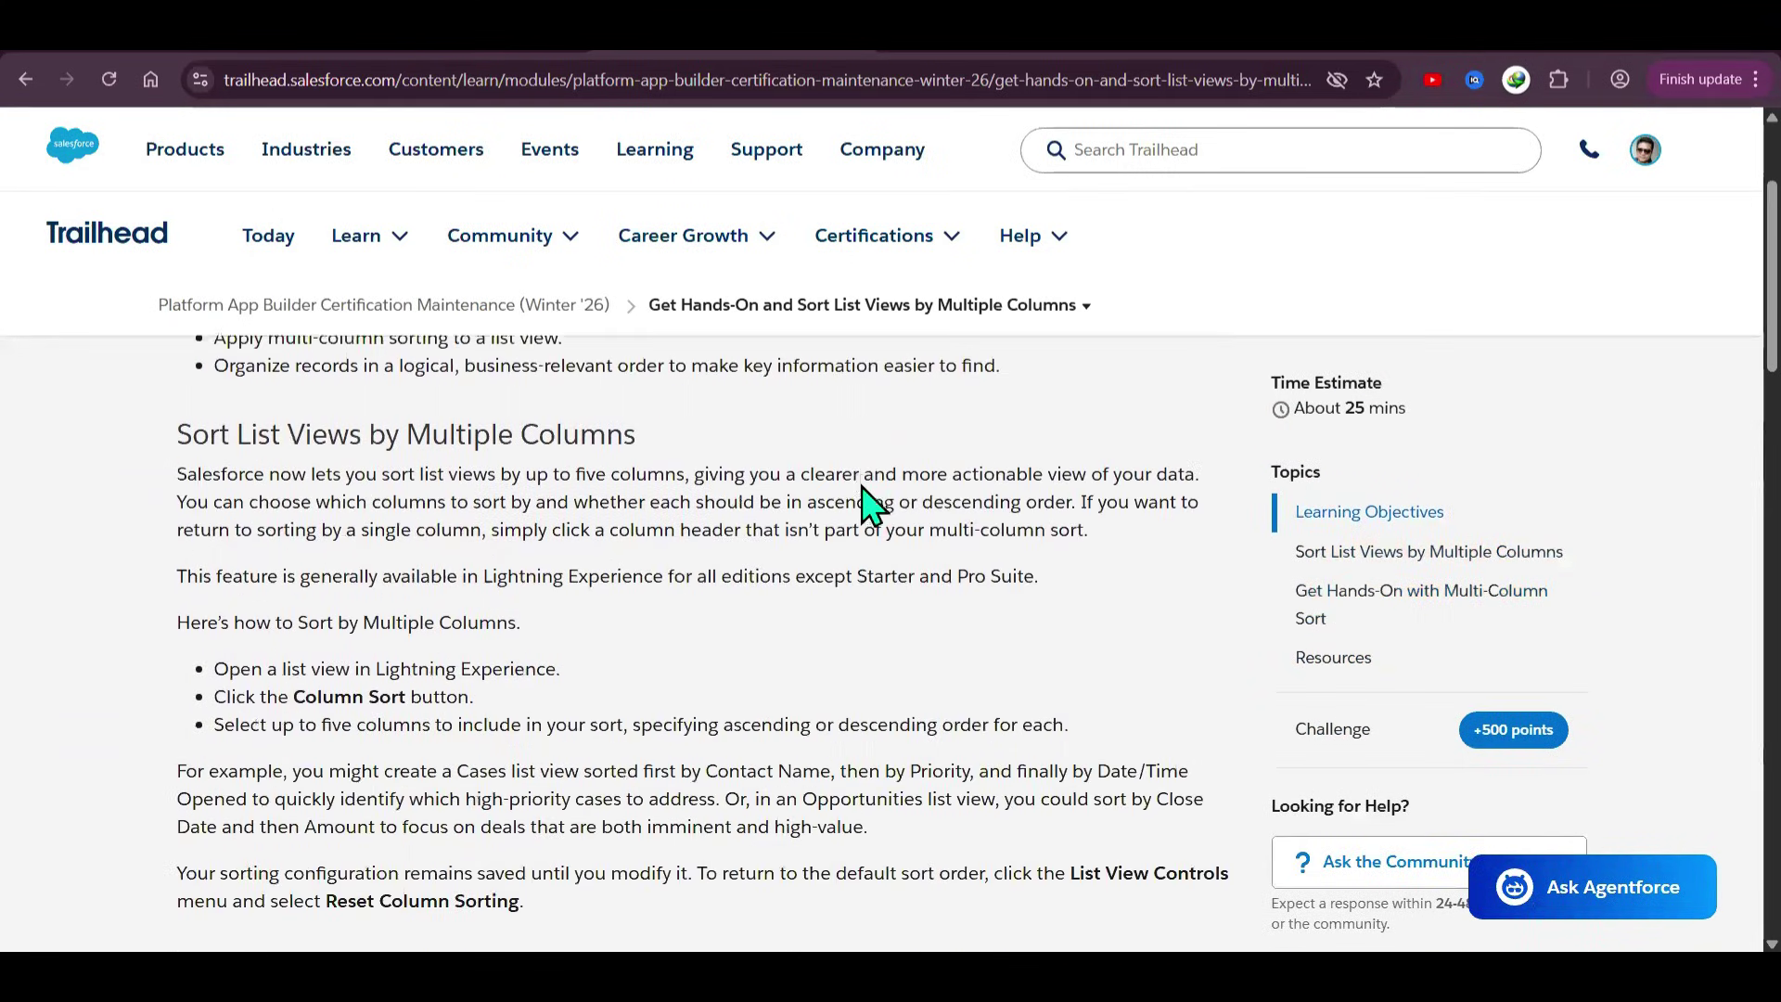
pyautogui.scroll(-3, 890, 535)
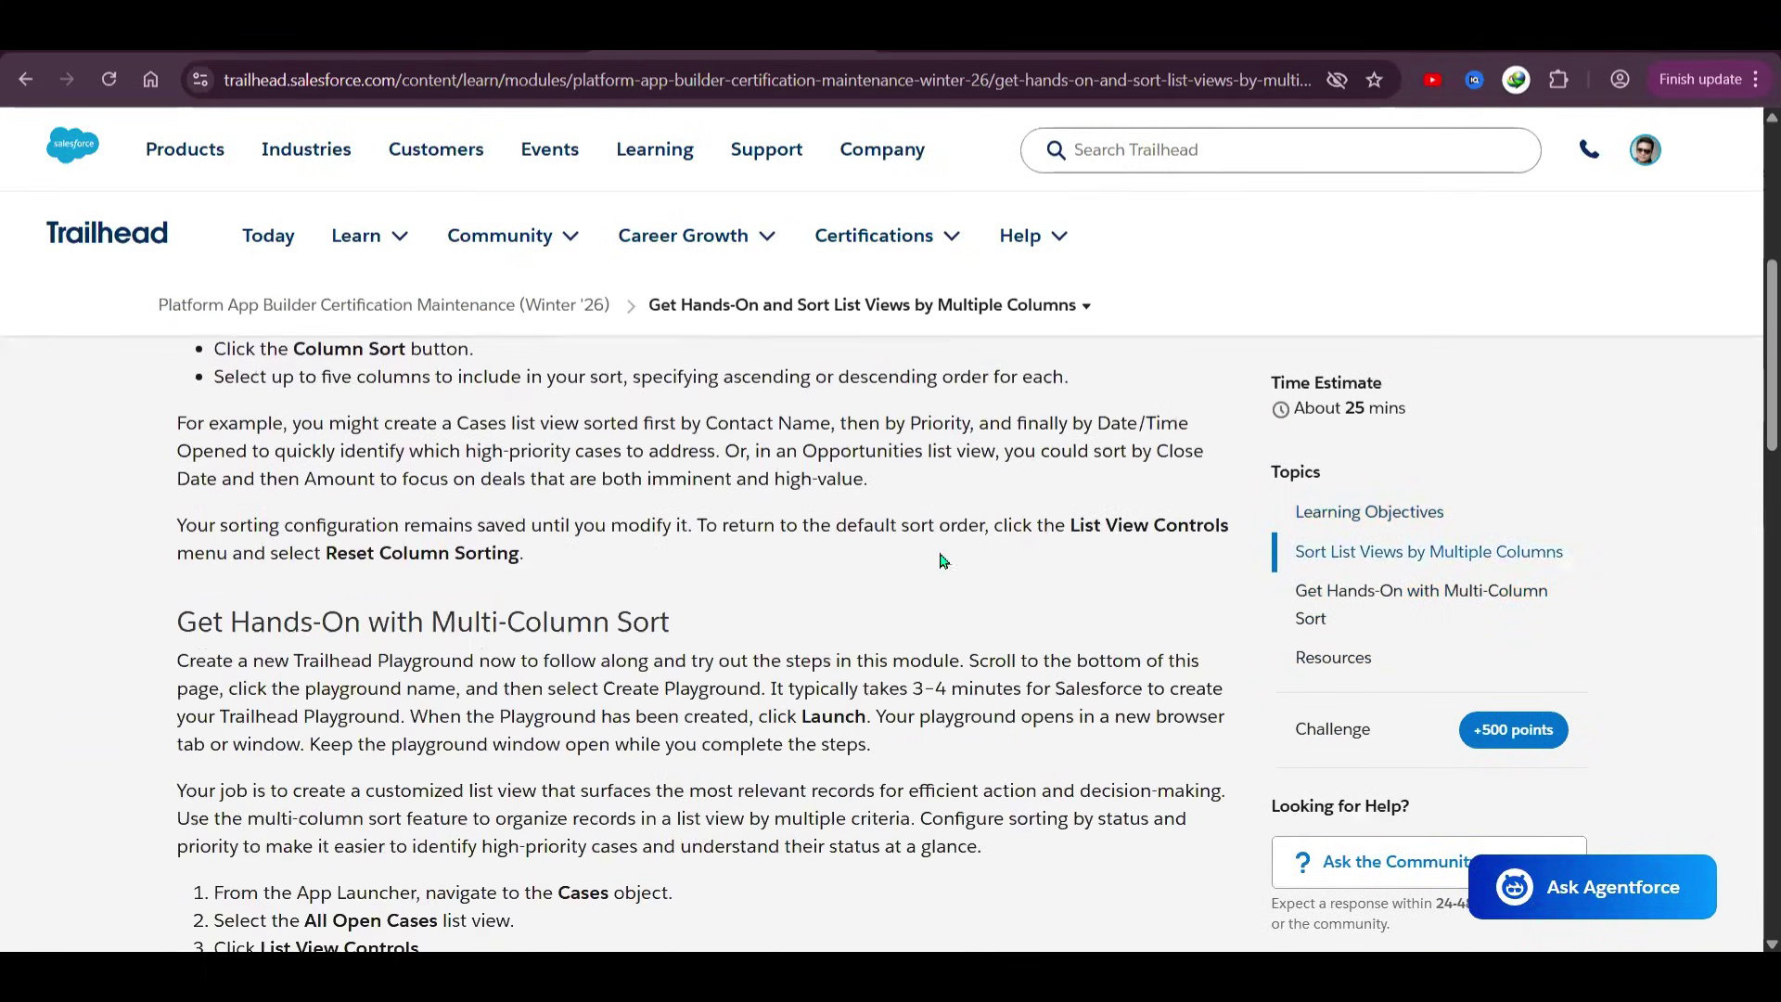
pyautogui.scroll(-12, 976, 559)
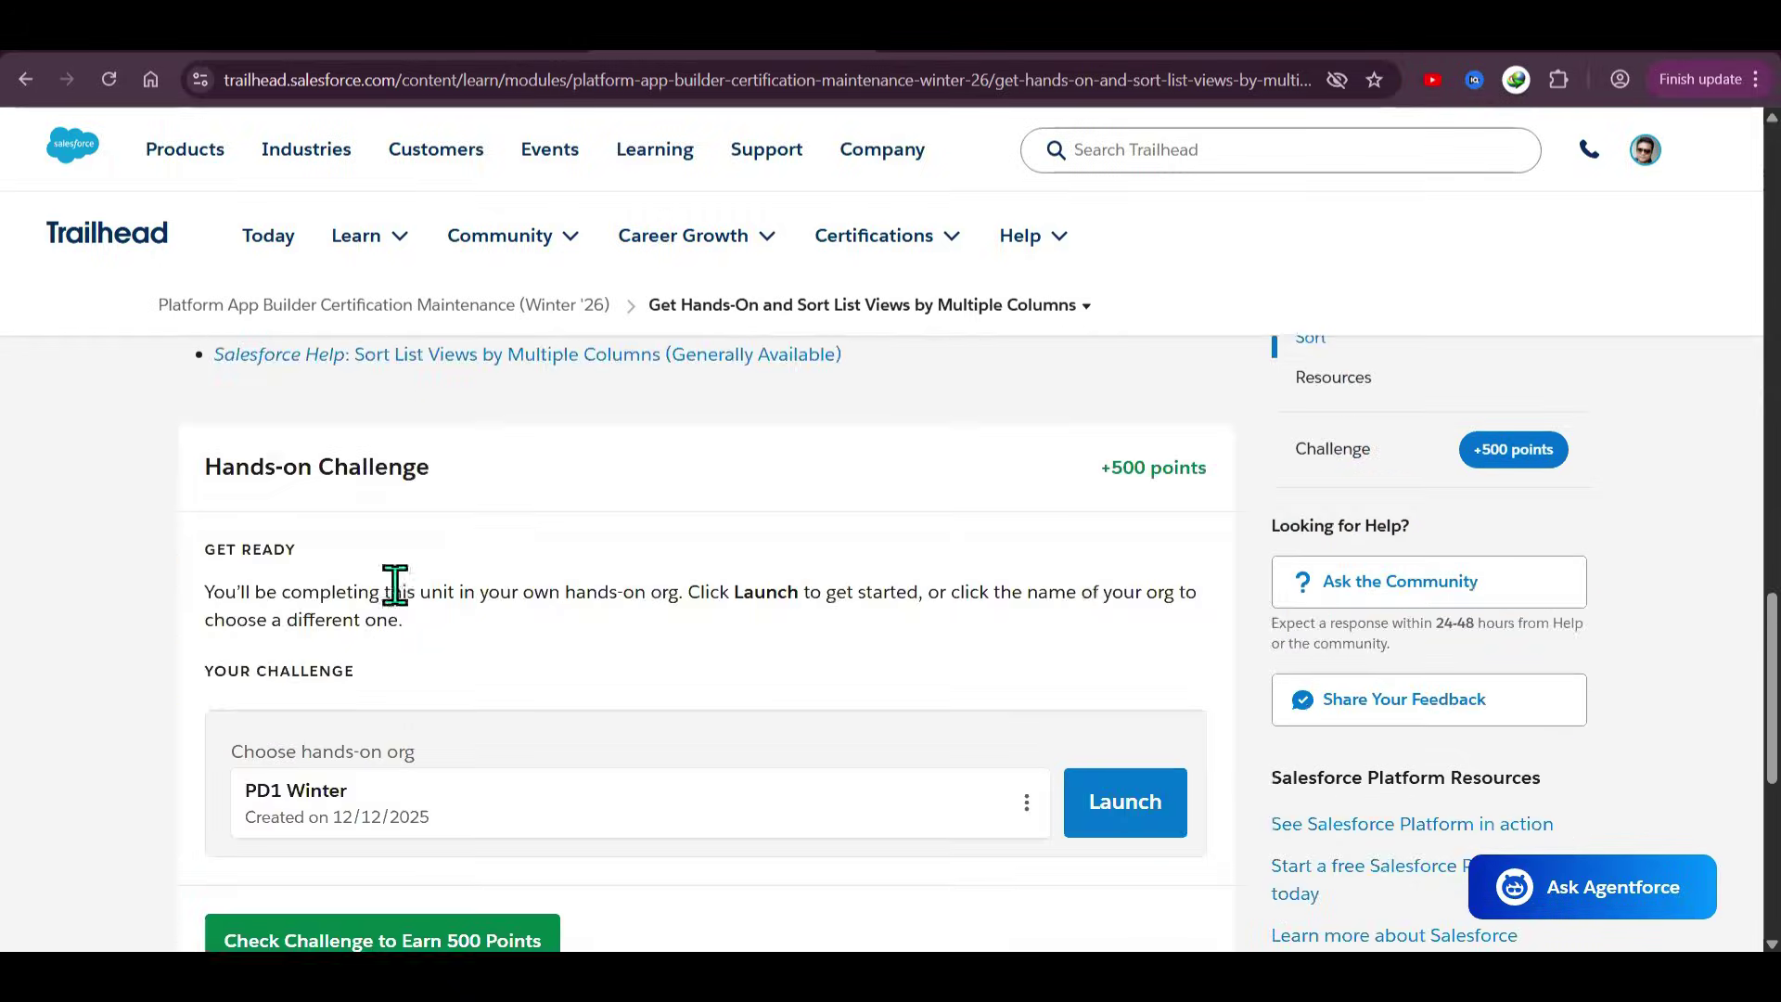
pyautogui.click(1125, 781)
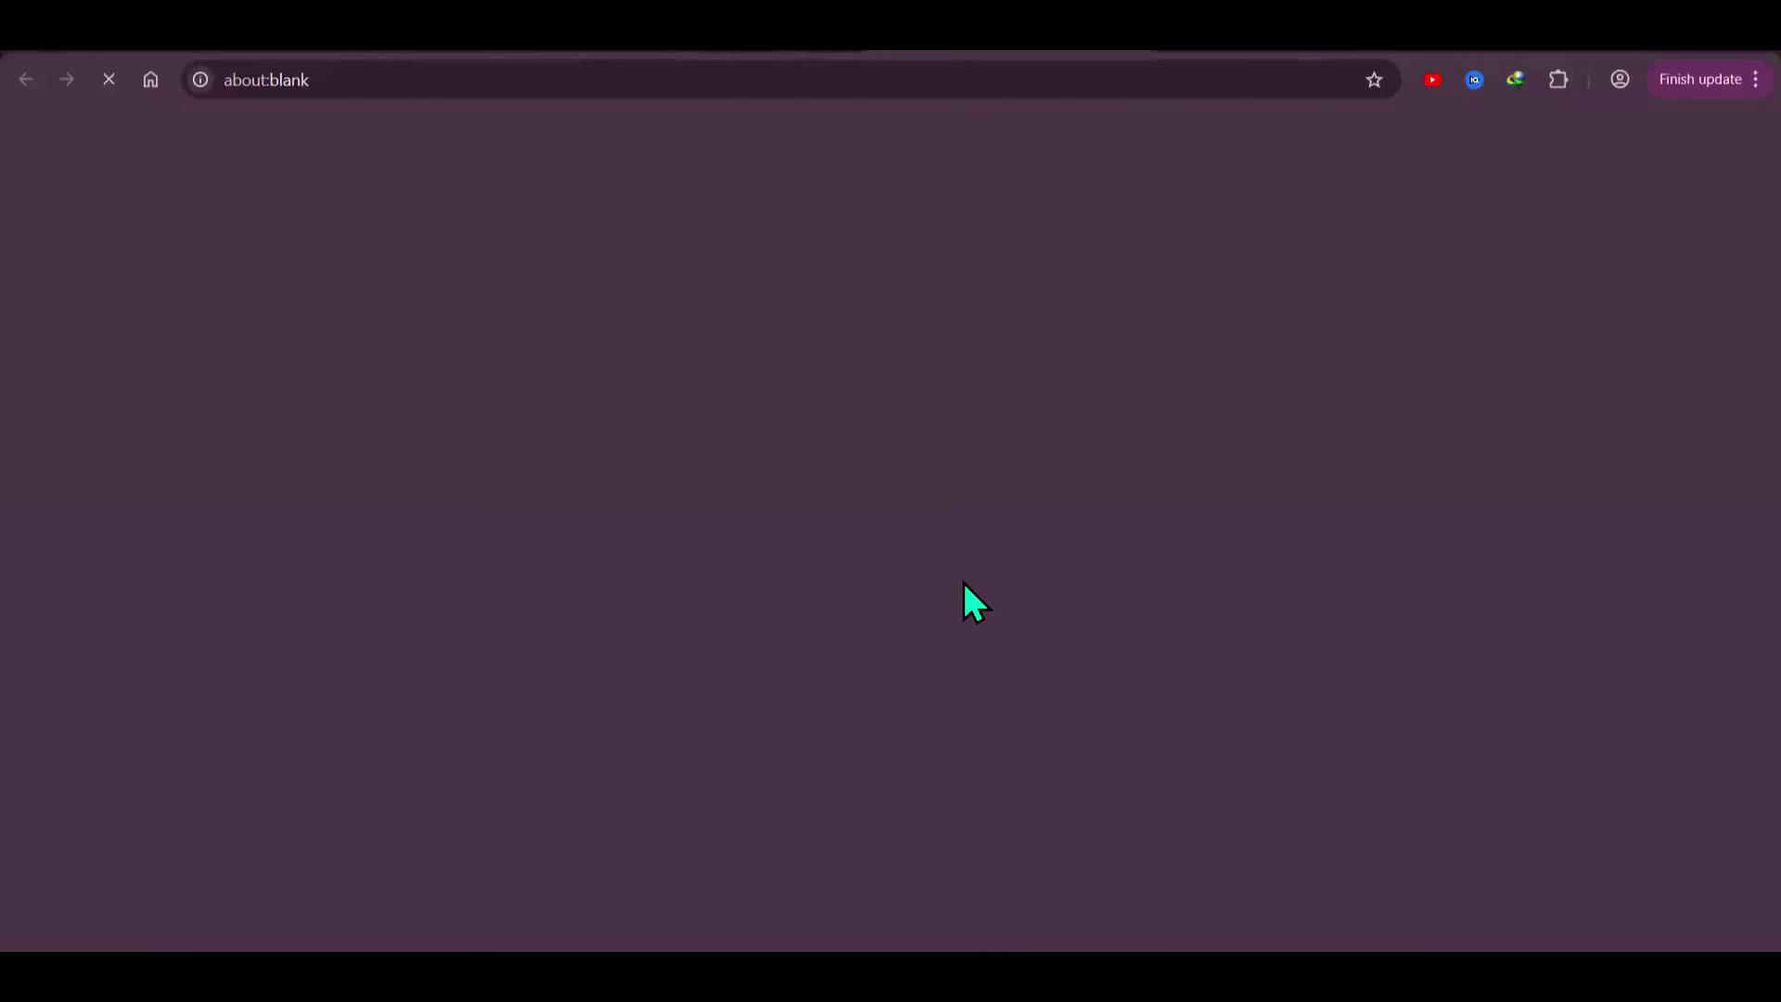
# - Review the hands-on steps, then switch to the Trailhead Playground's Playground Starter page
pyautogui.scroll(10, 932, 556)
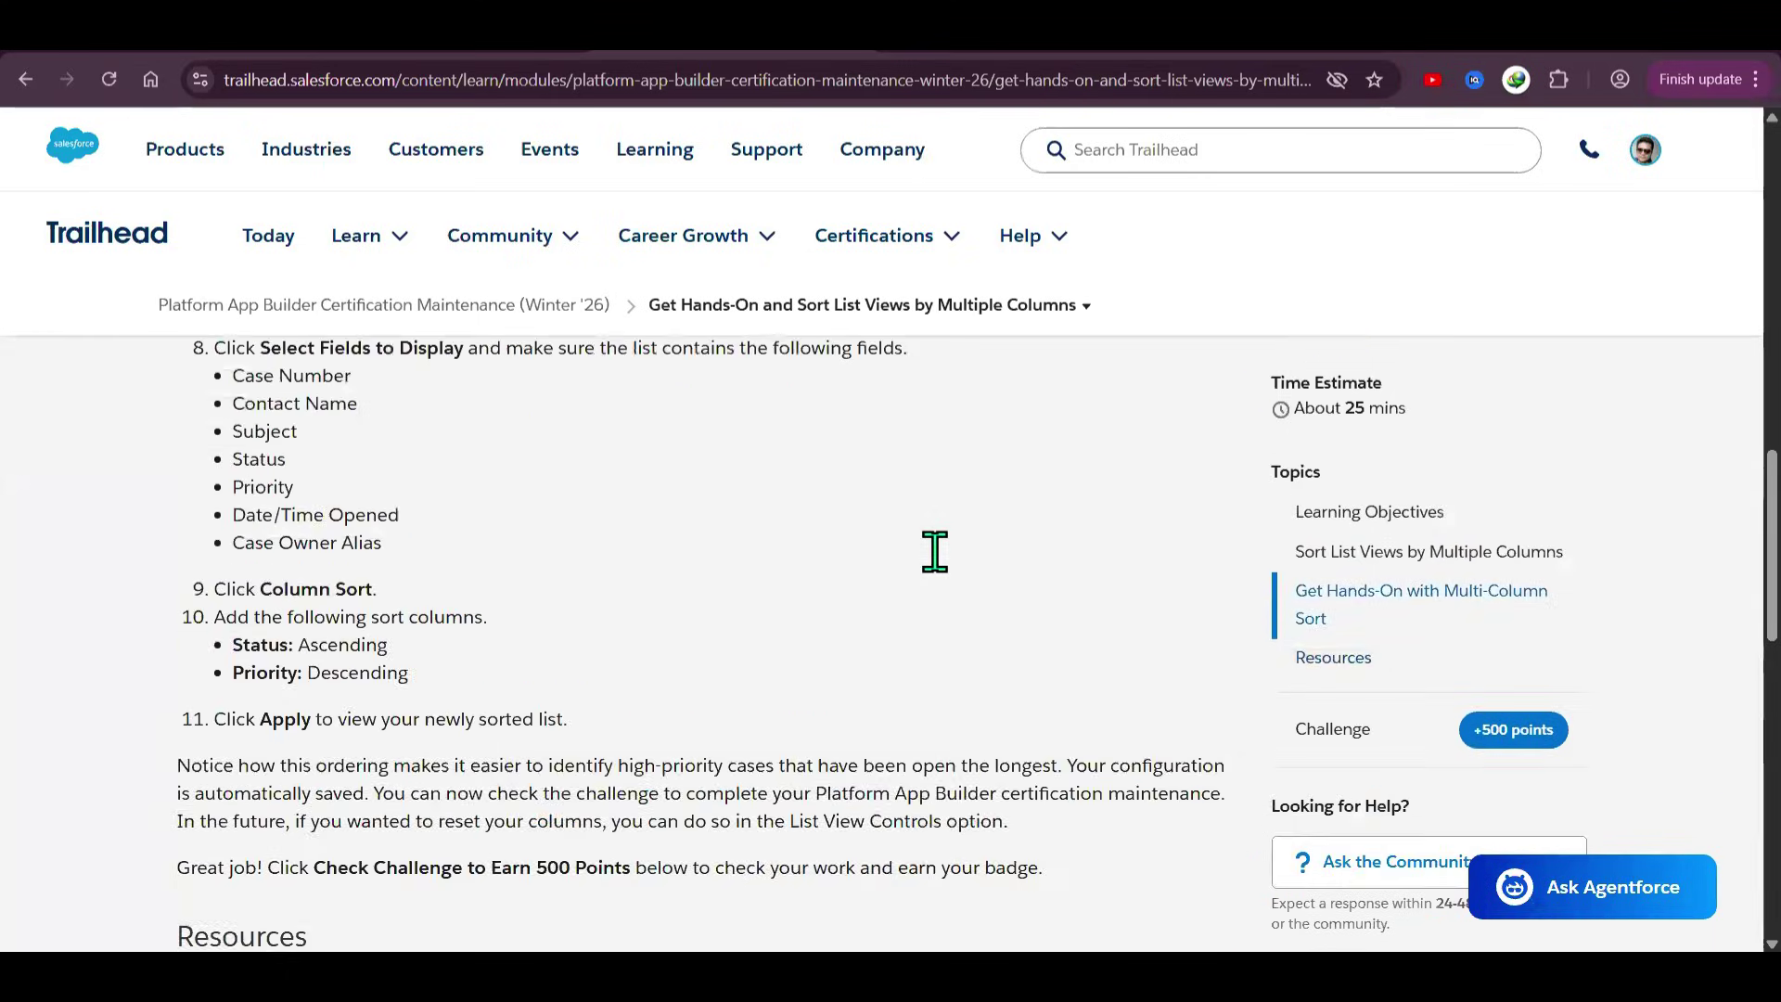
pyautogui.scroll(2, 939, 569)
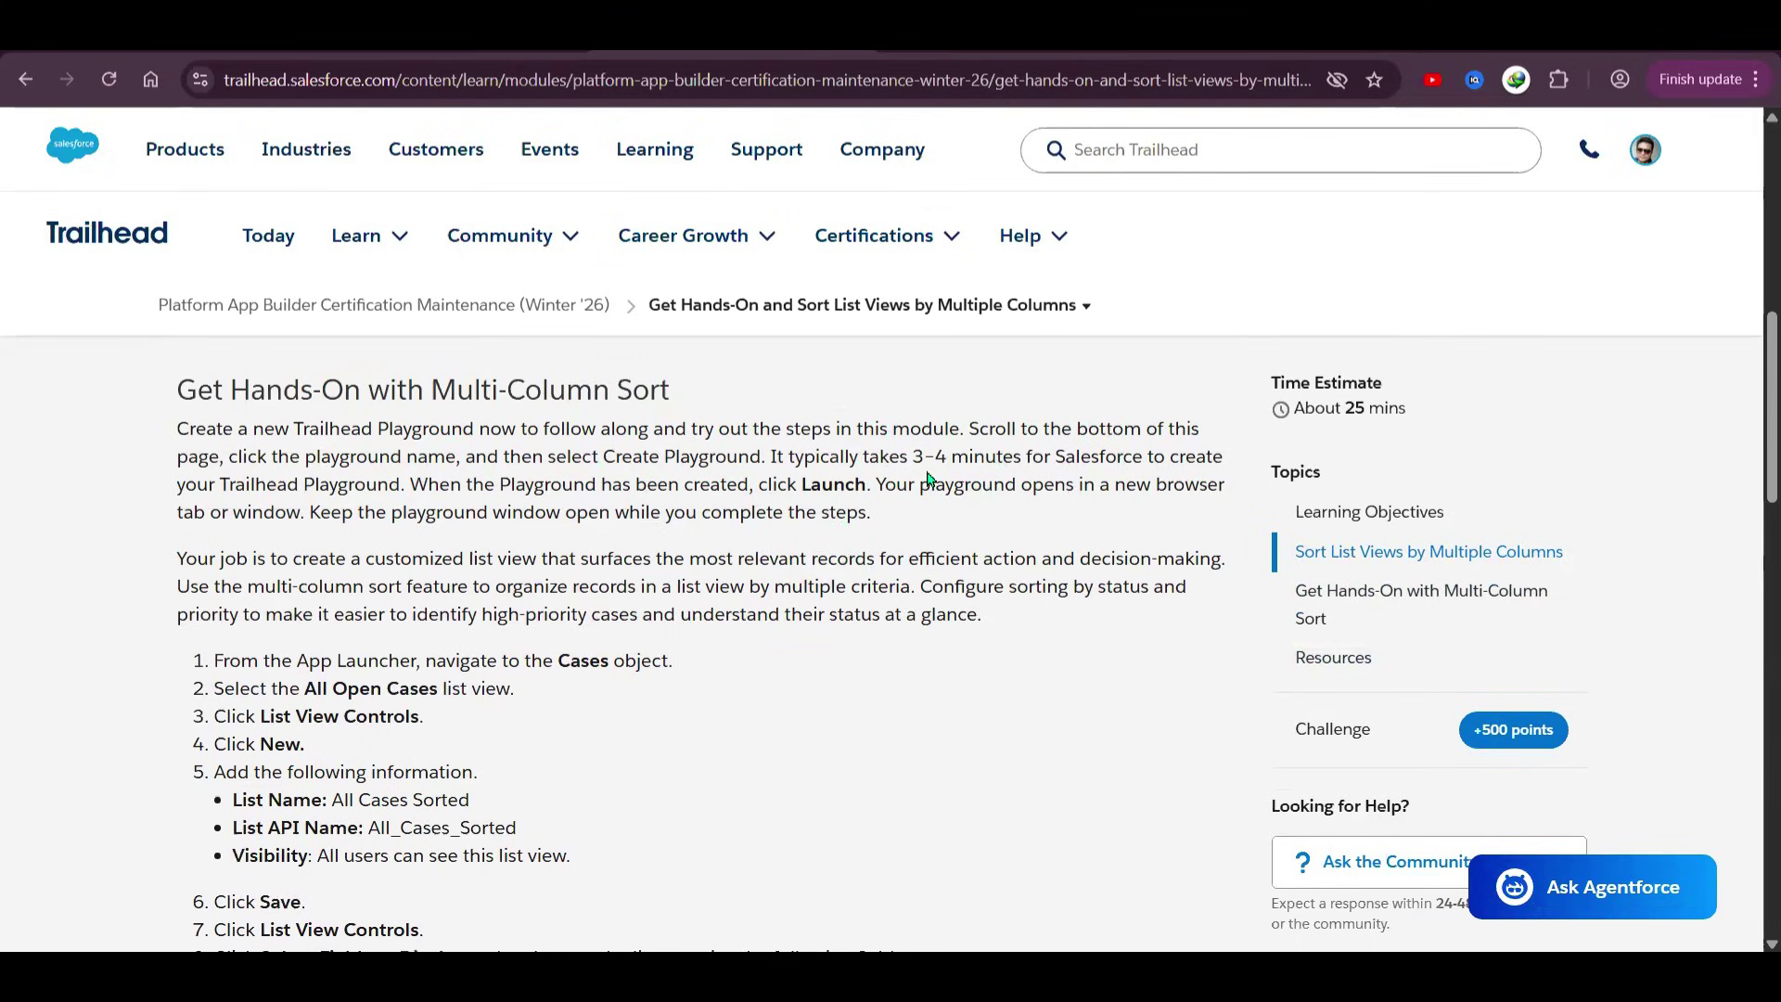
pyautogui.scroll(-1, 927, 477)
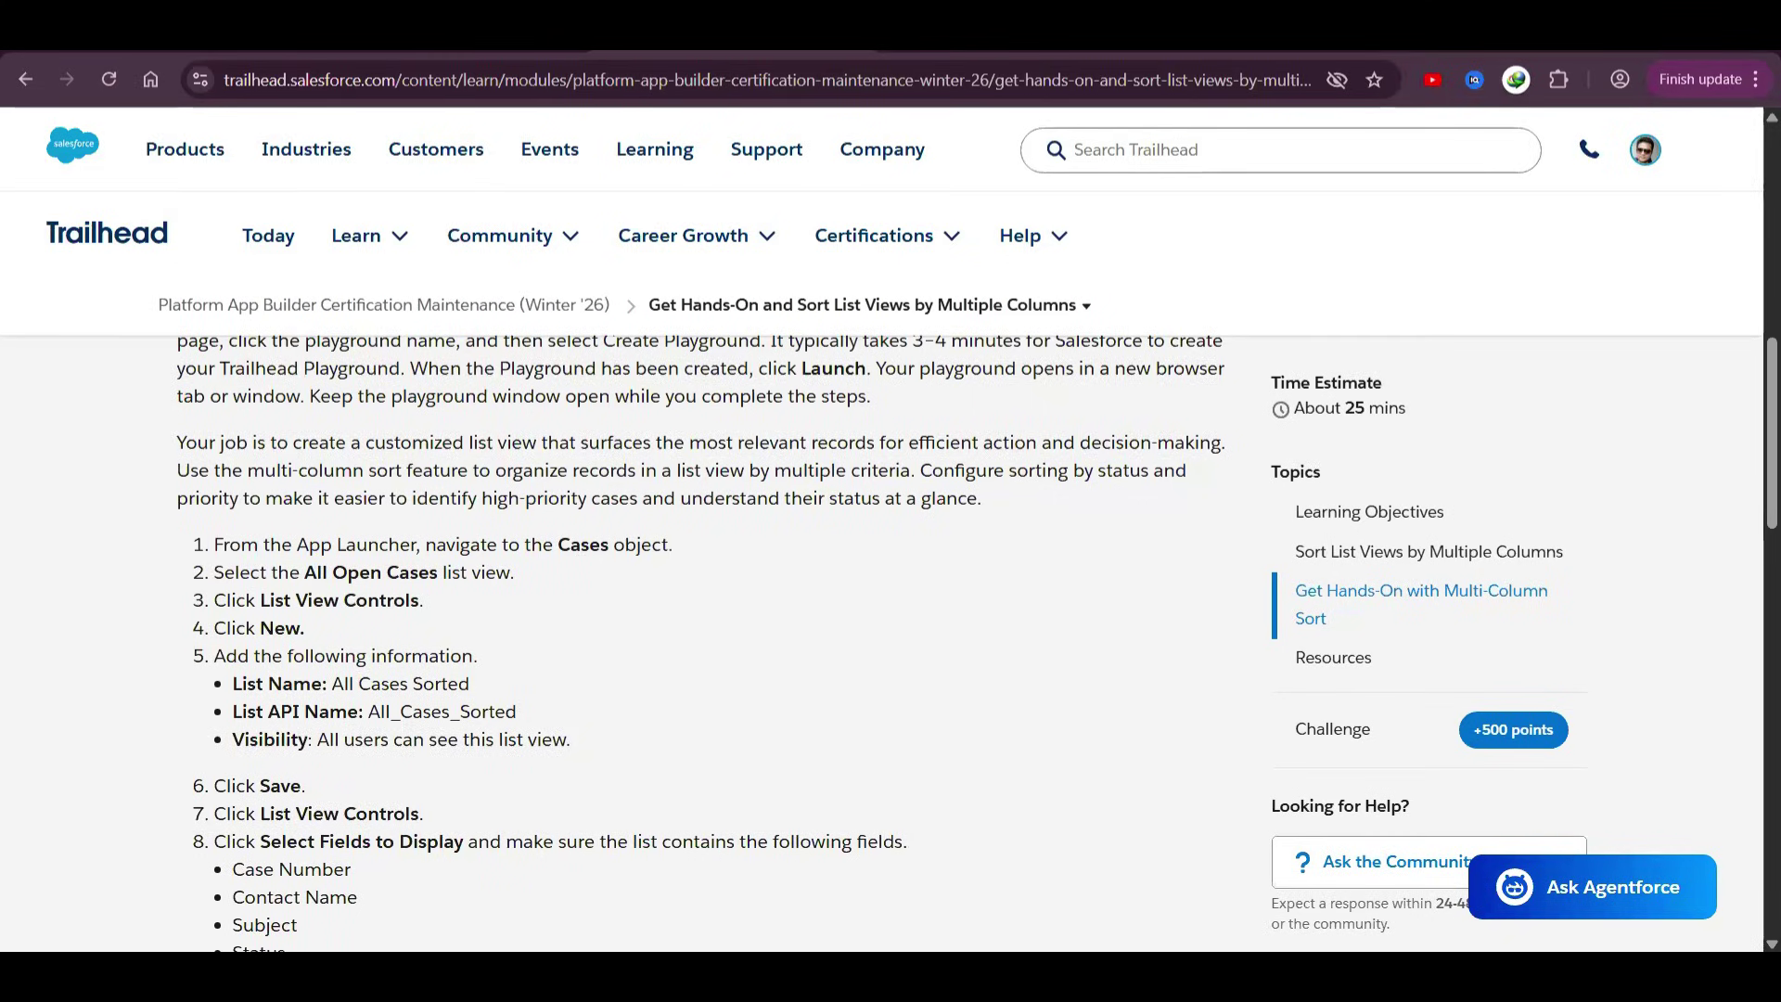
pyautogui.hotkey('ctrl', 'Tab')
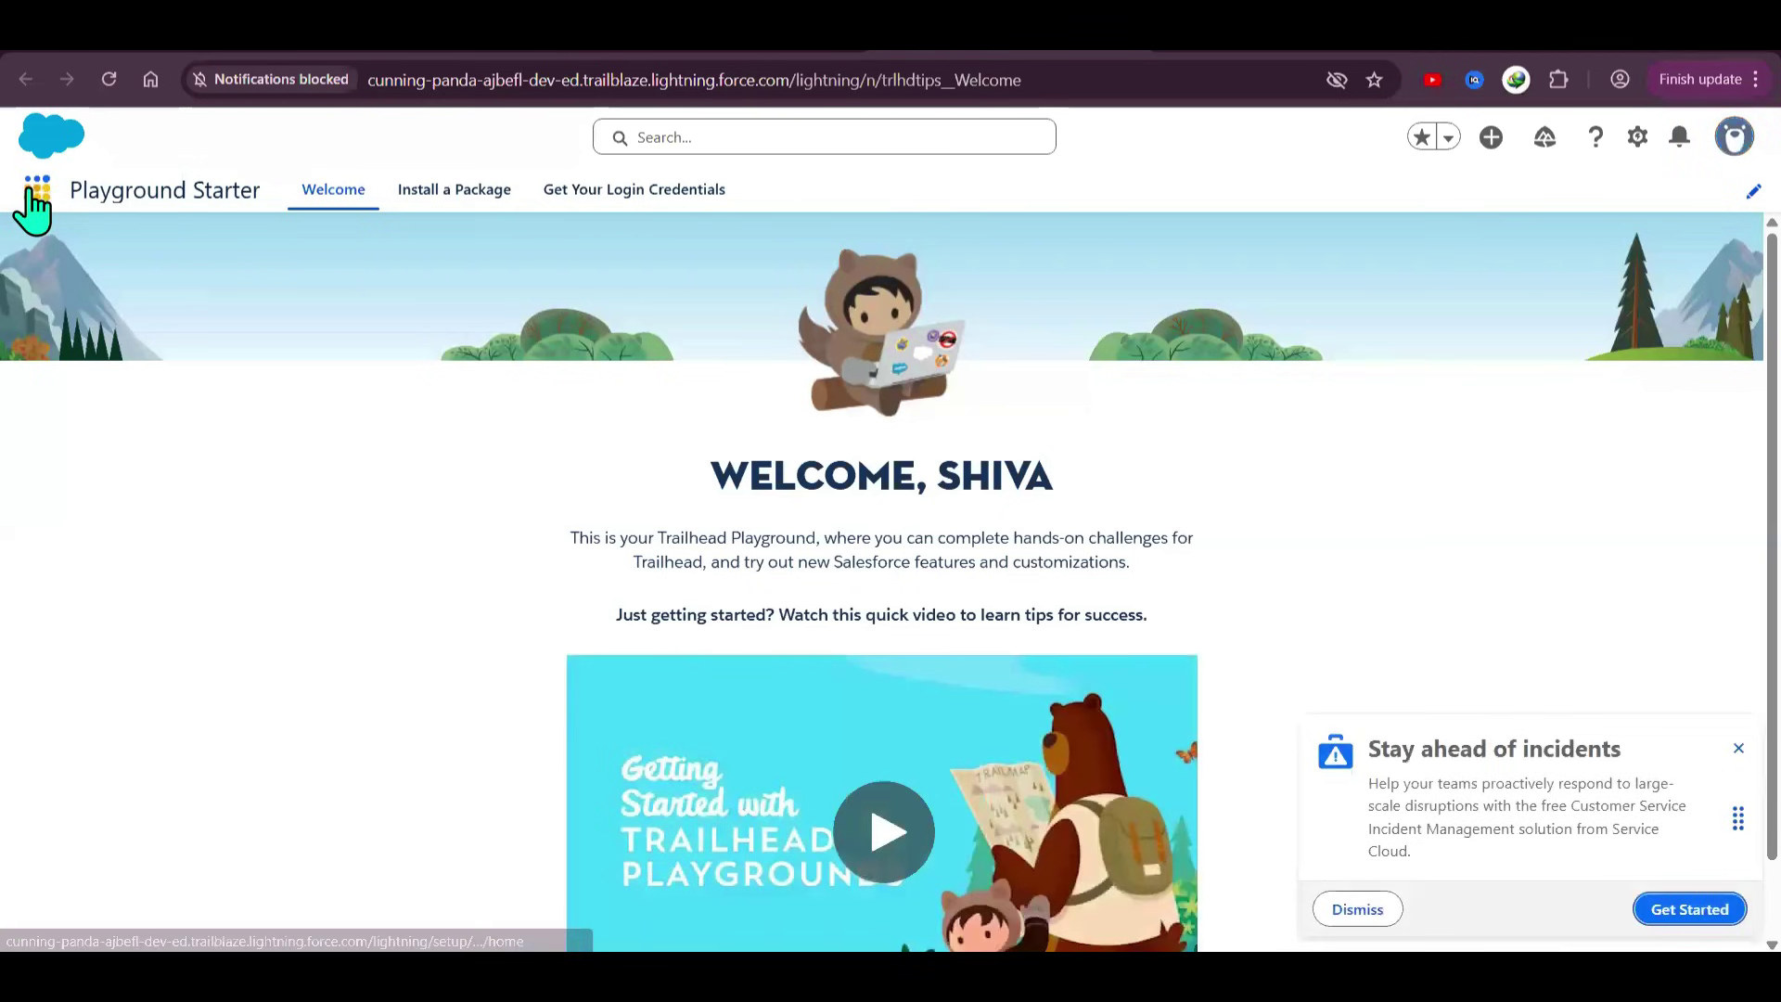
# - Search 'cases' in the App Launcher, open Cases, dismiss the incidents notice, and return to Trailhead
pyautogui.click(35, 192)
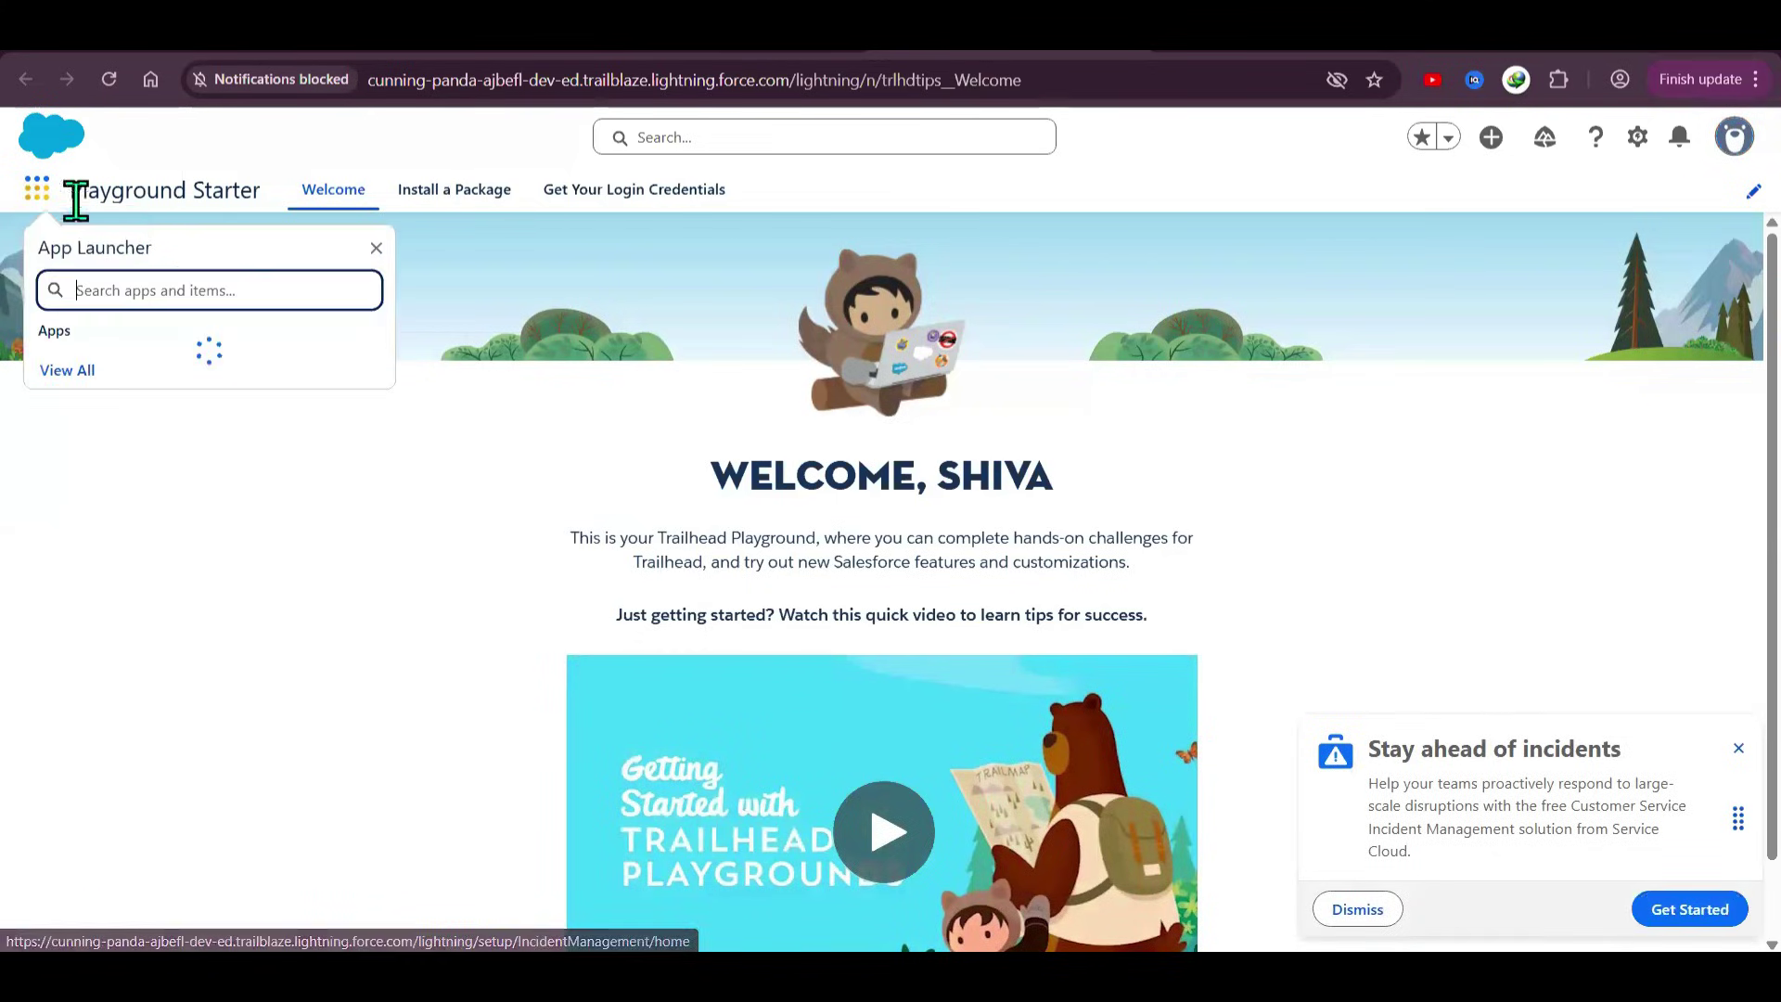
pyautogui.write('cases')
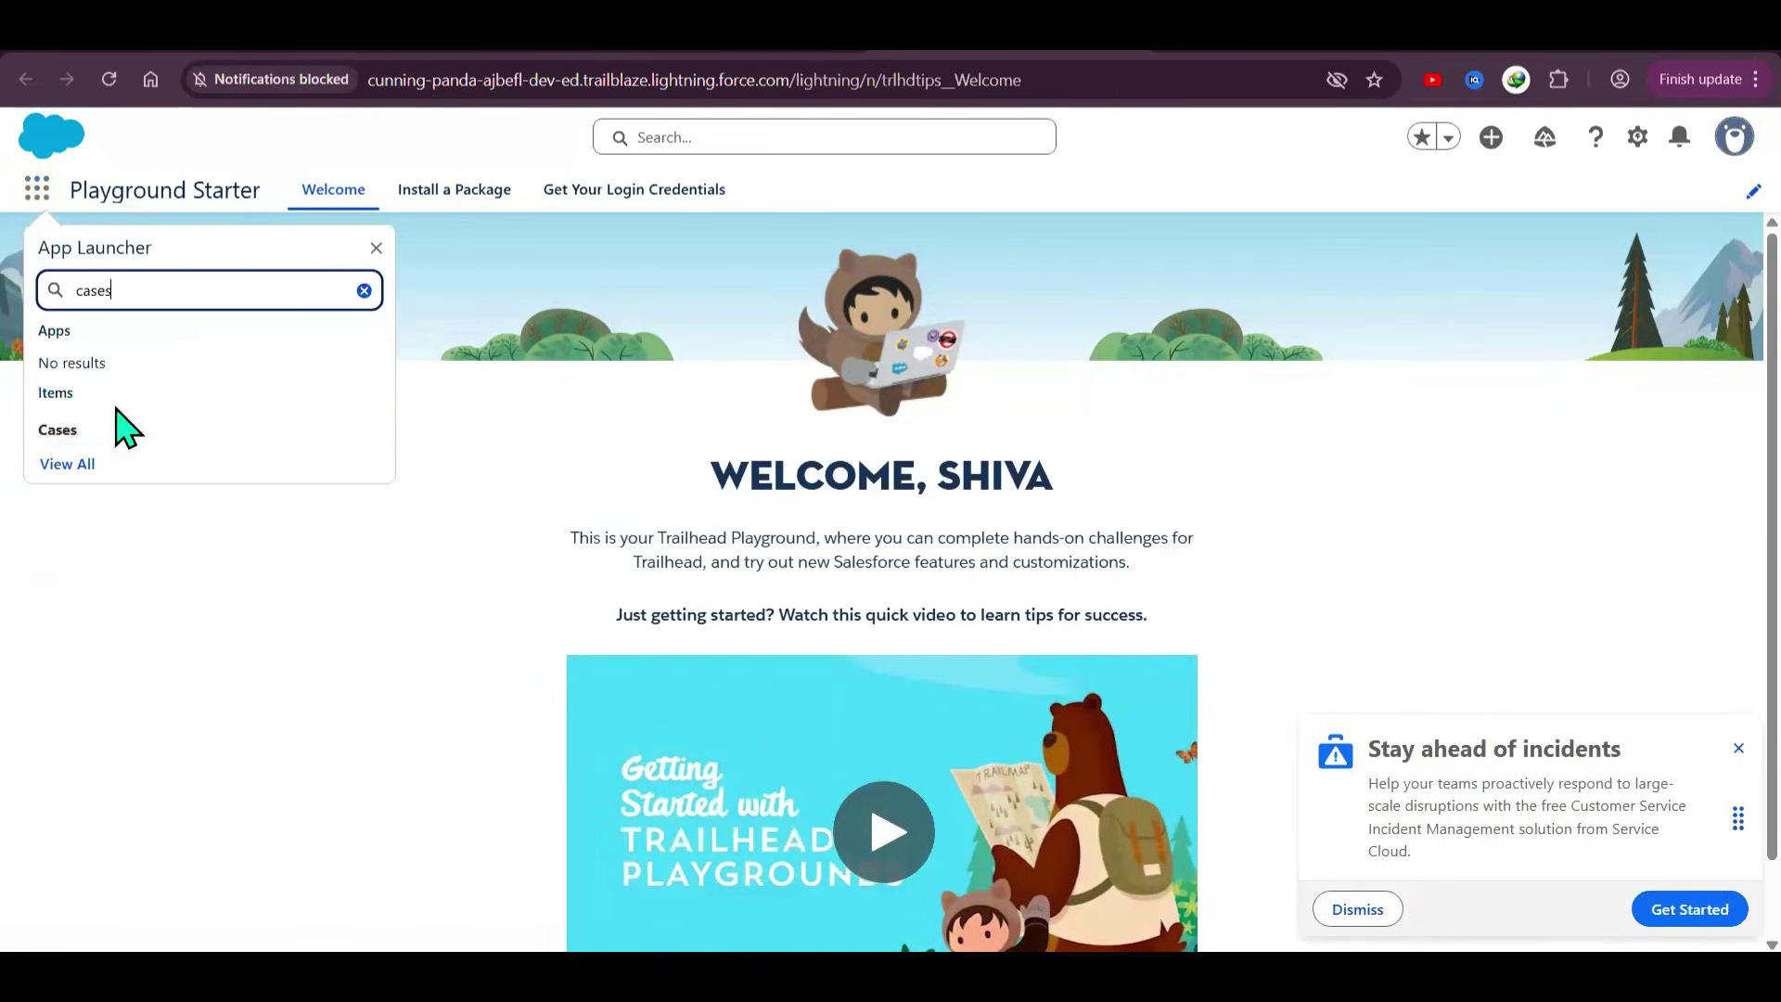
pyautogui.click(52, 430)
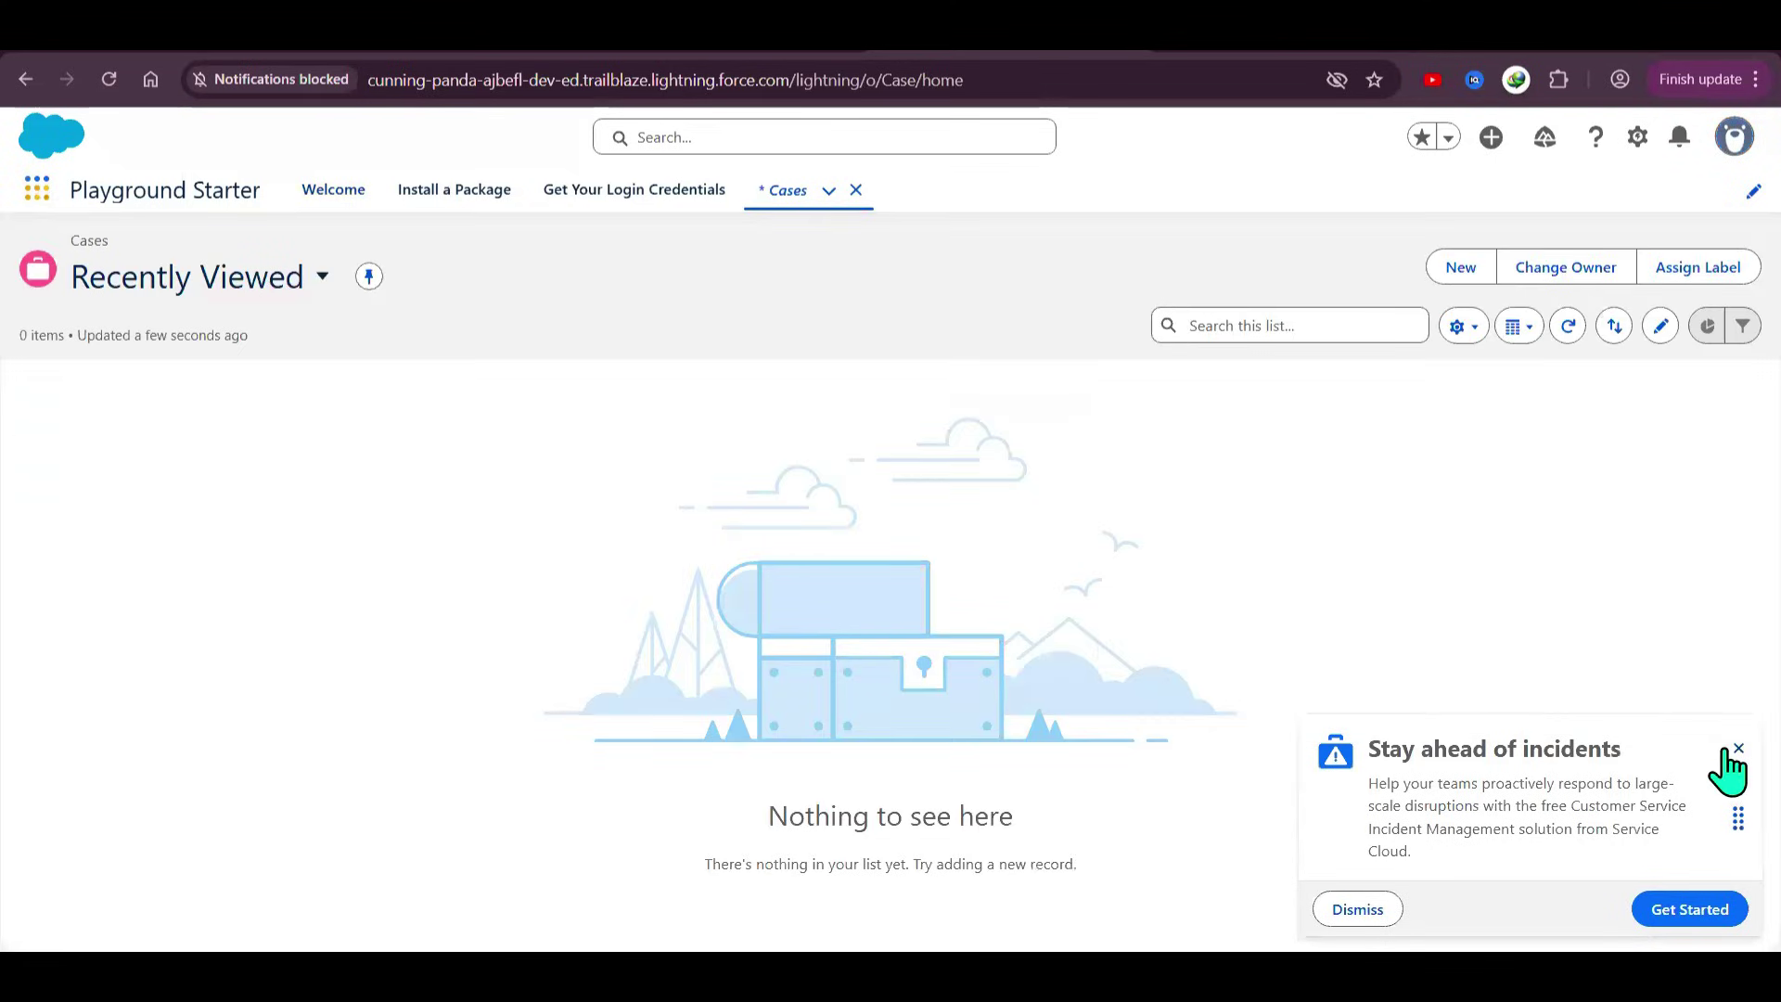
pyautogui.click(1736, 749)
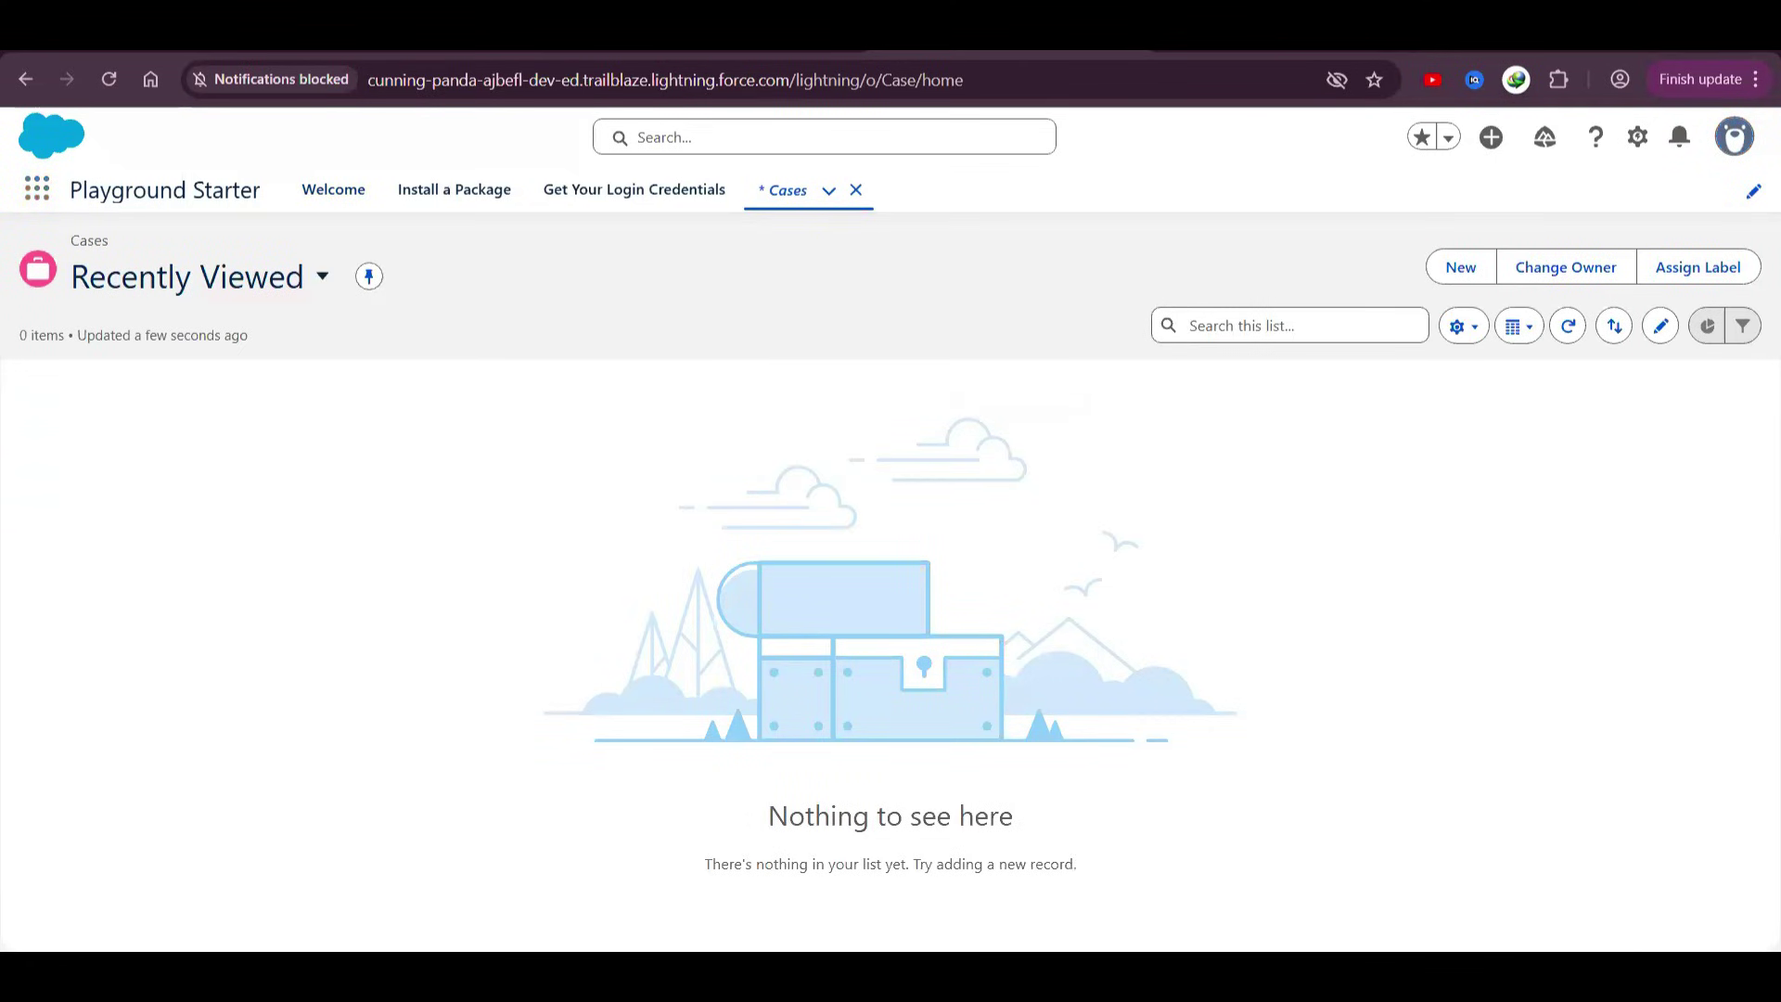
pyautogui.hotkey('ctrl', 'Tab')
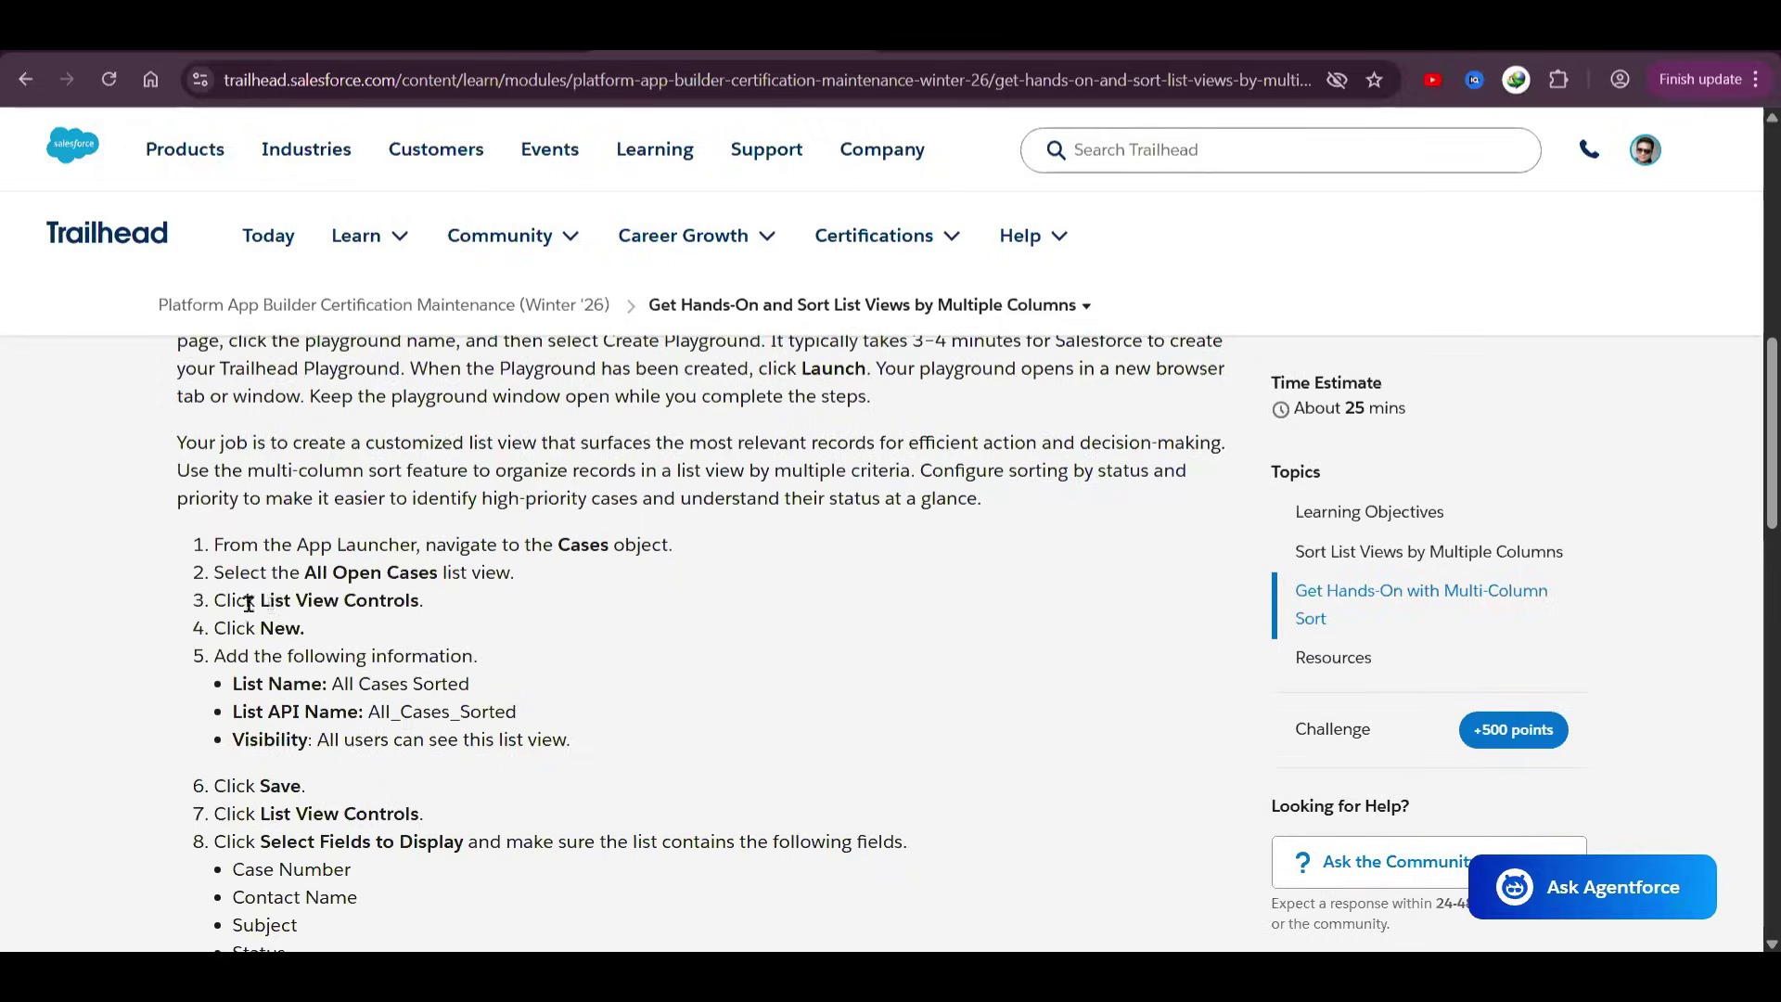
# - Check the List View Controls mention in step 3, then open List View Controls on Cases
pyautogui.moveTo(254, 604); pyautogui.dragTo(642, 609)
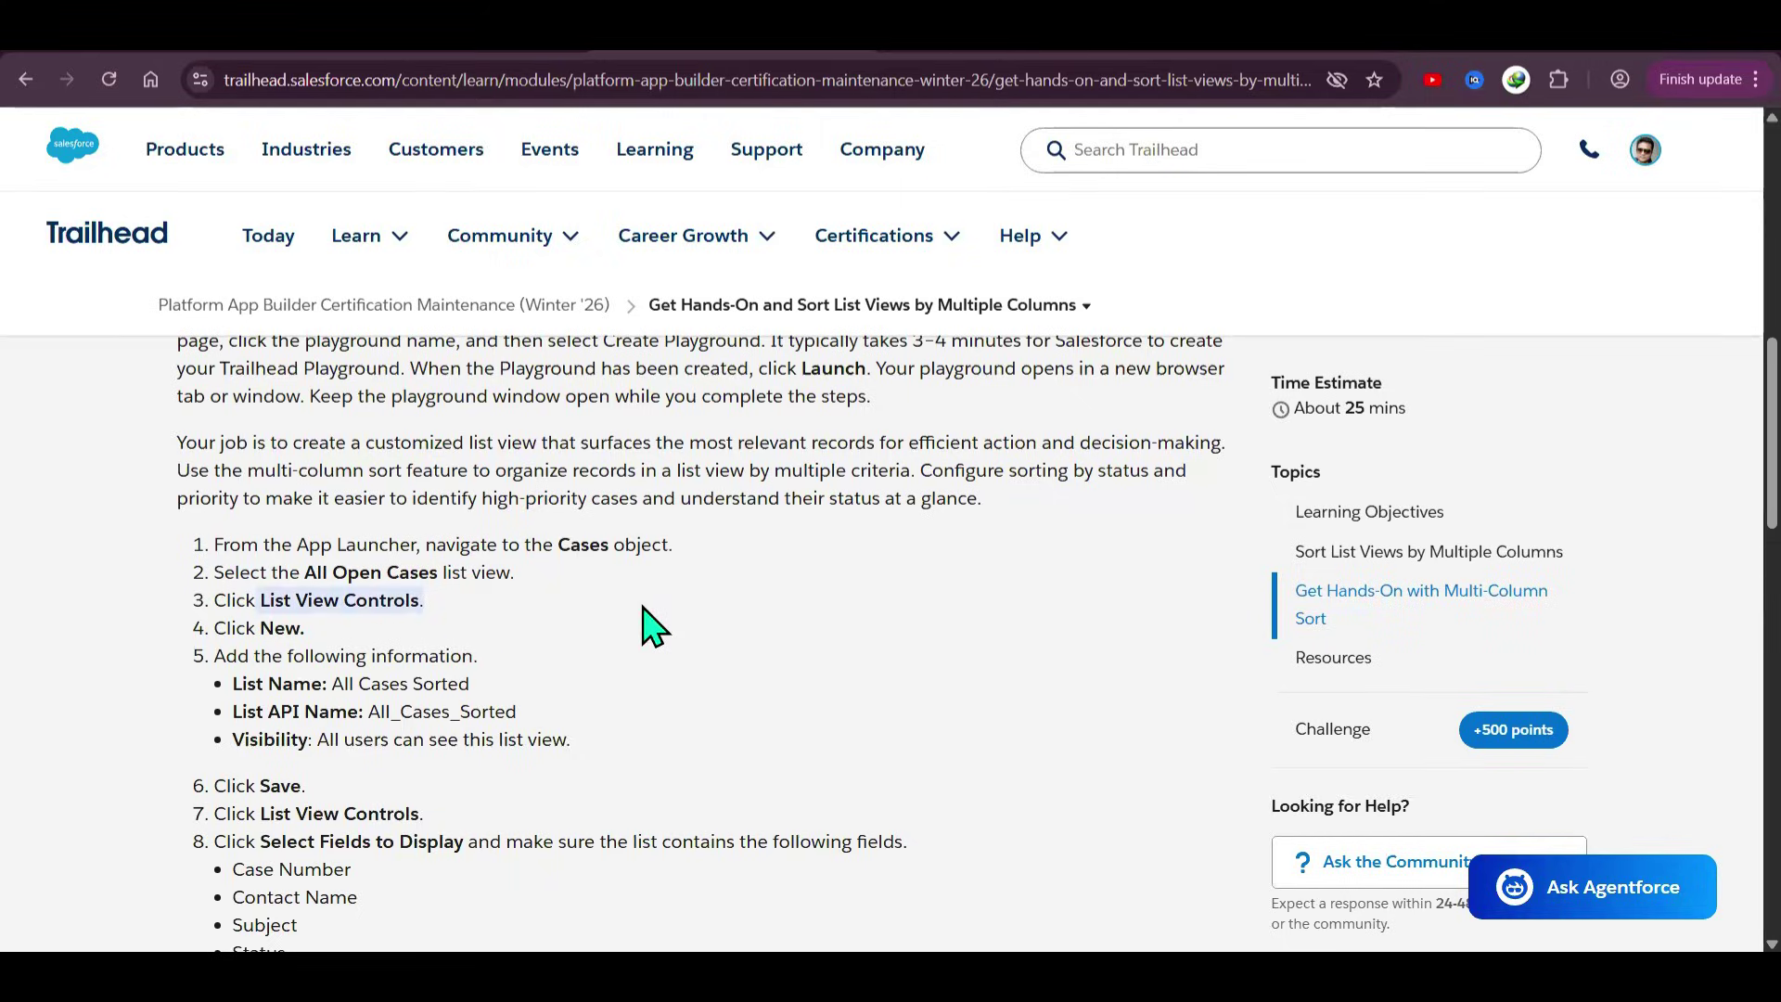
pyautogui.click(653, 624)
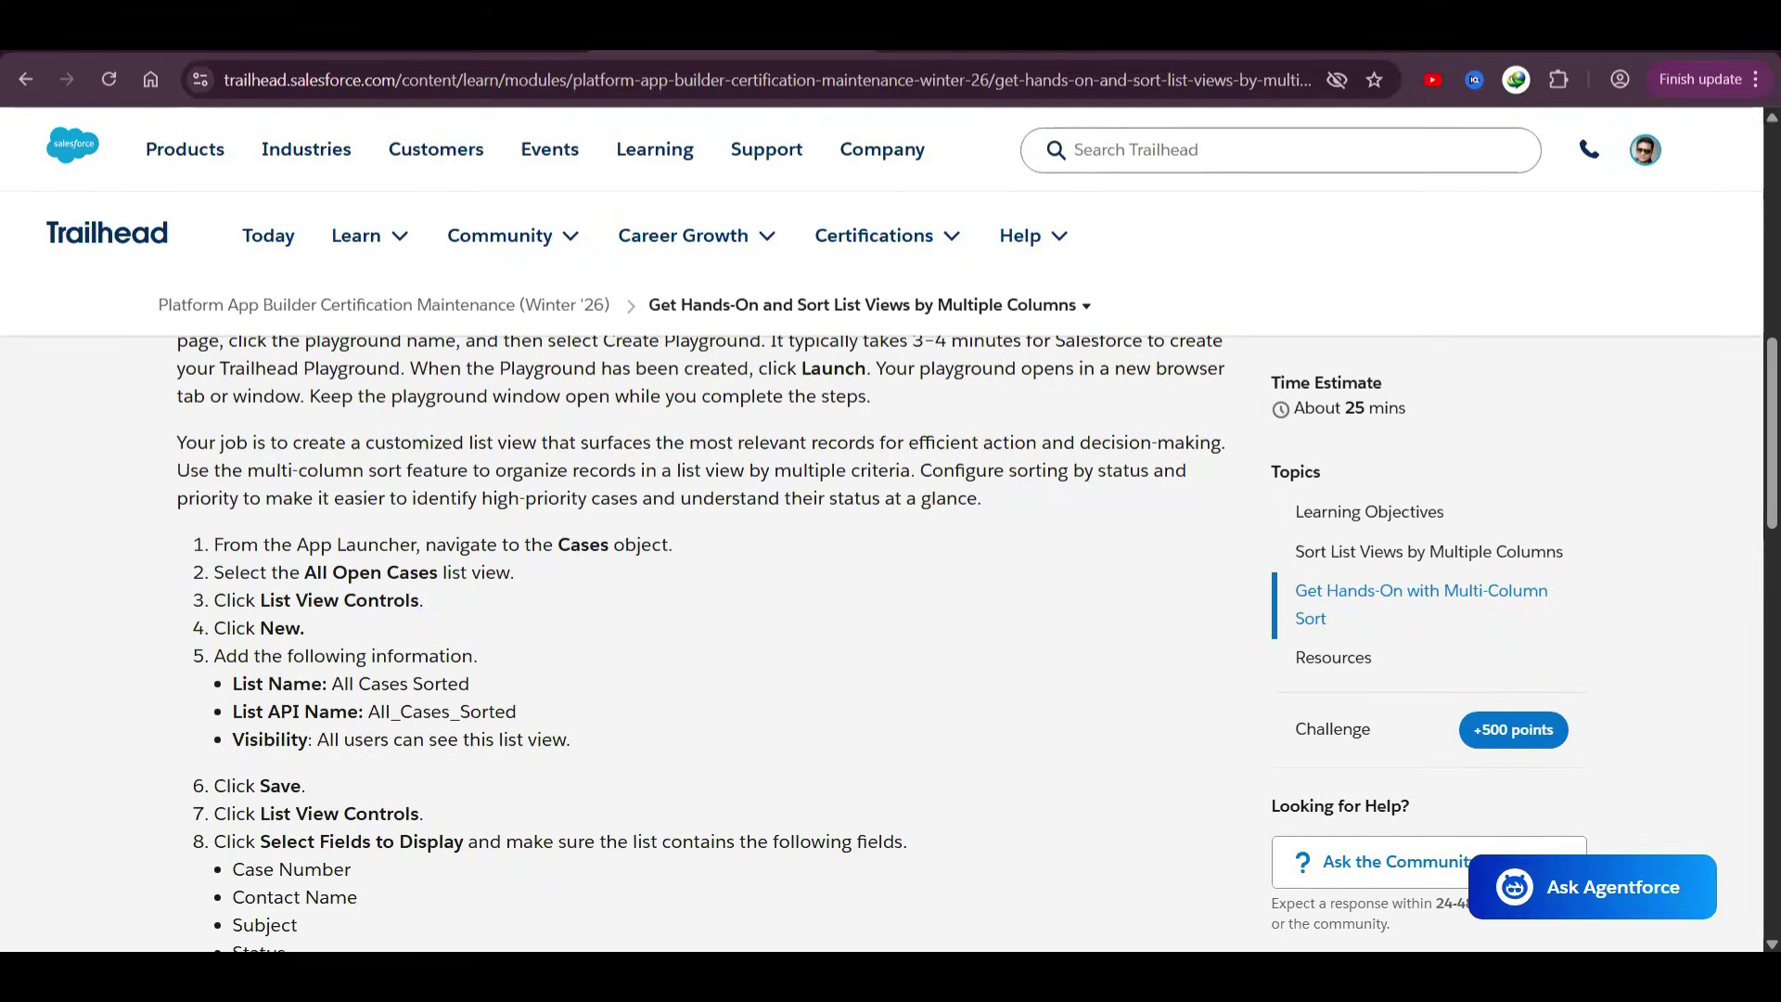
pyautogui.hotkey('ctrl', 'Tab')
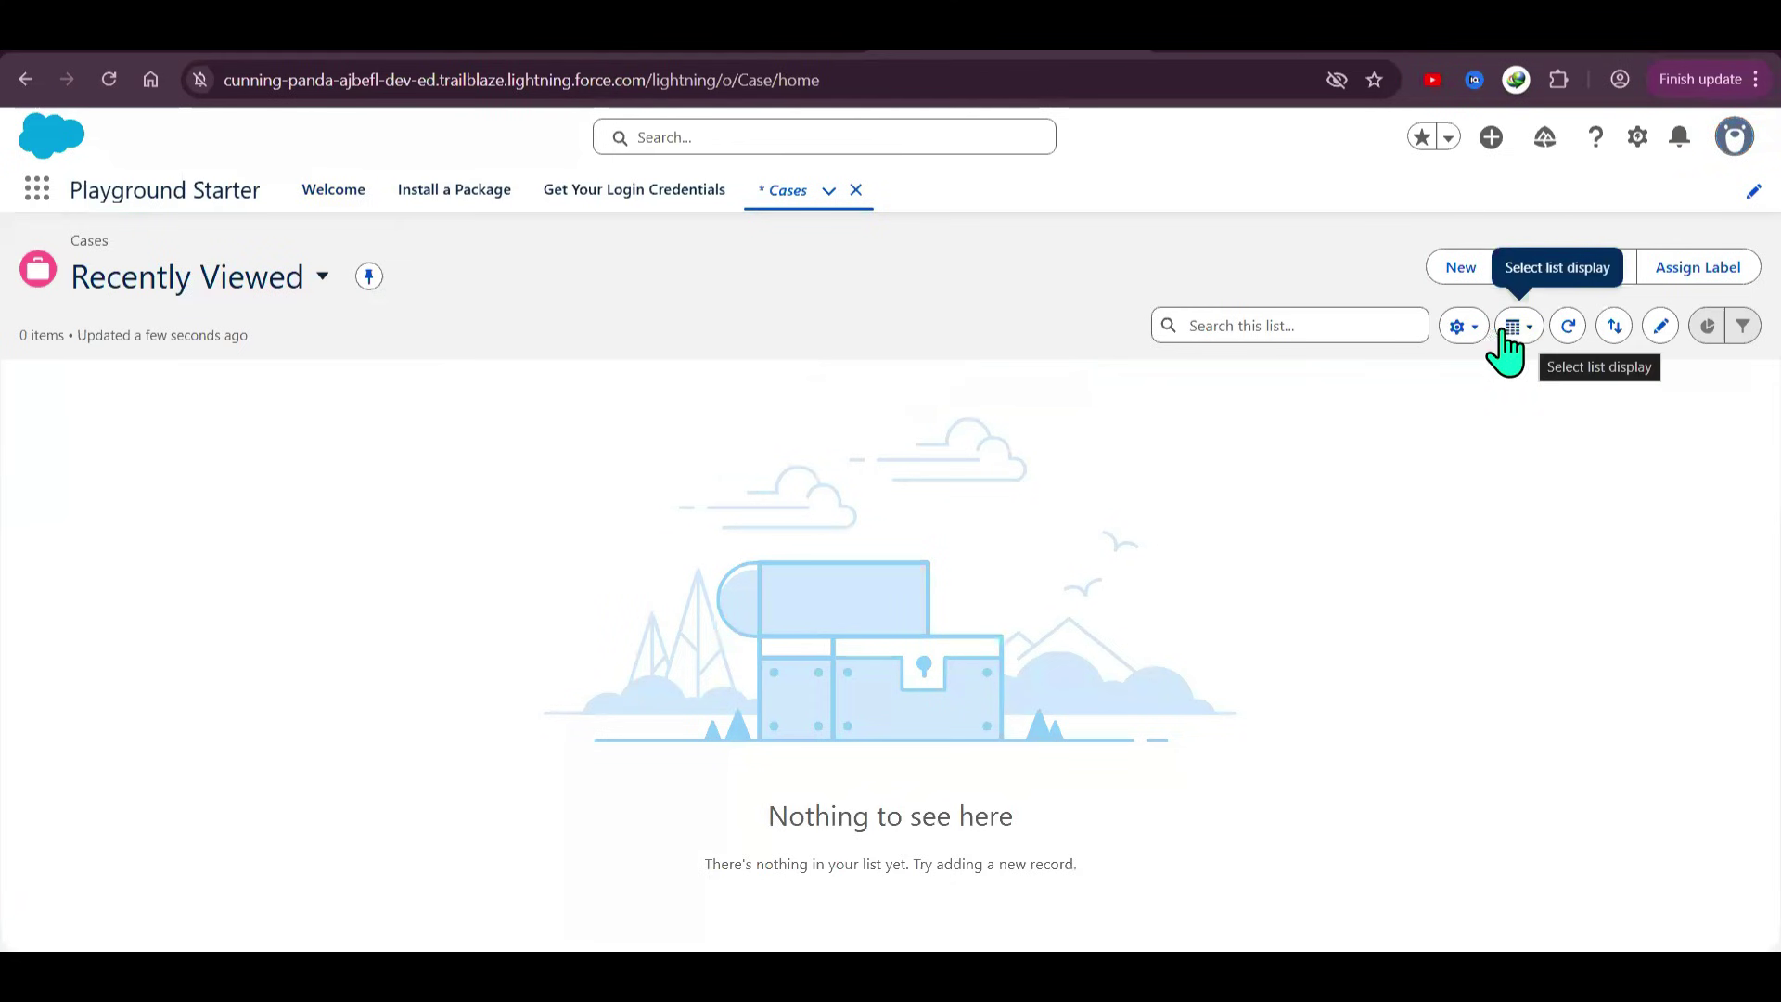
pyautogui.click(1465, 327)
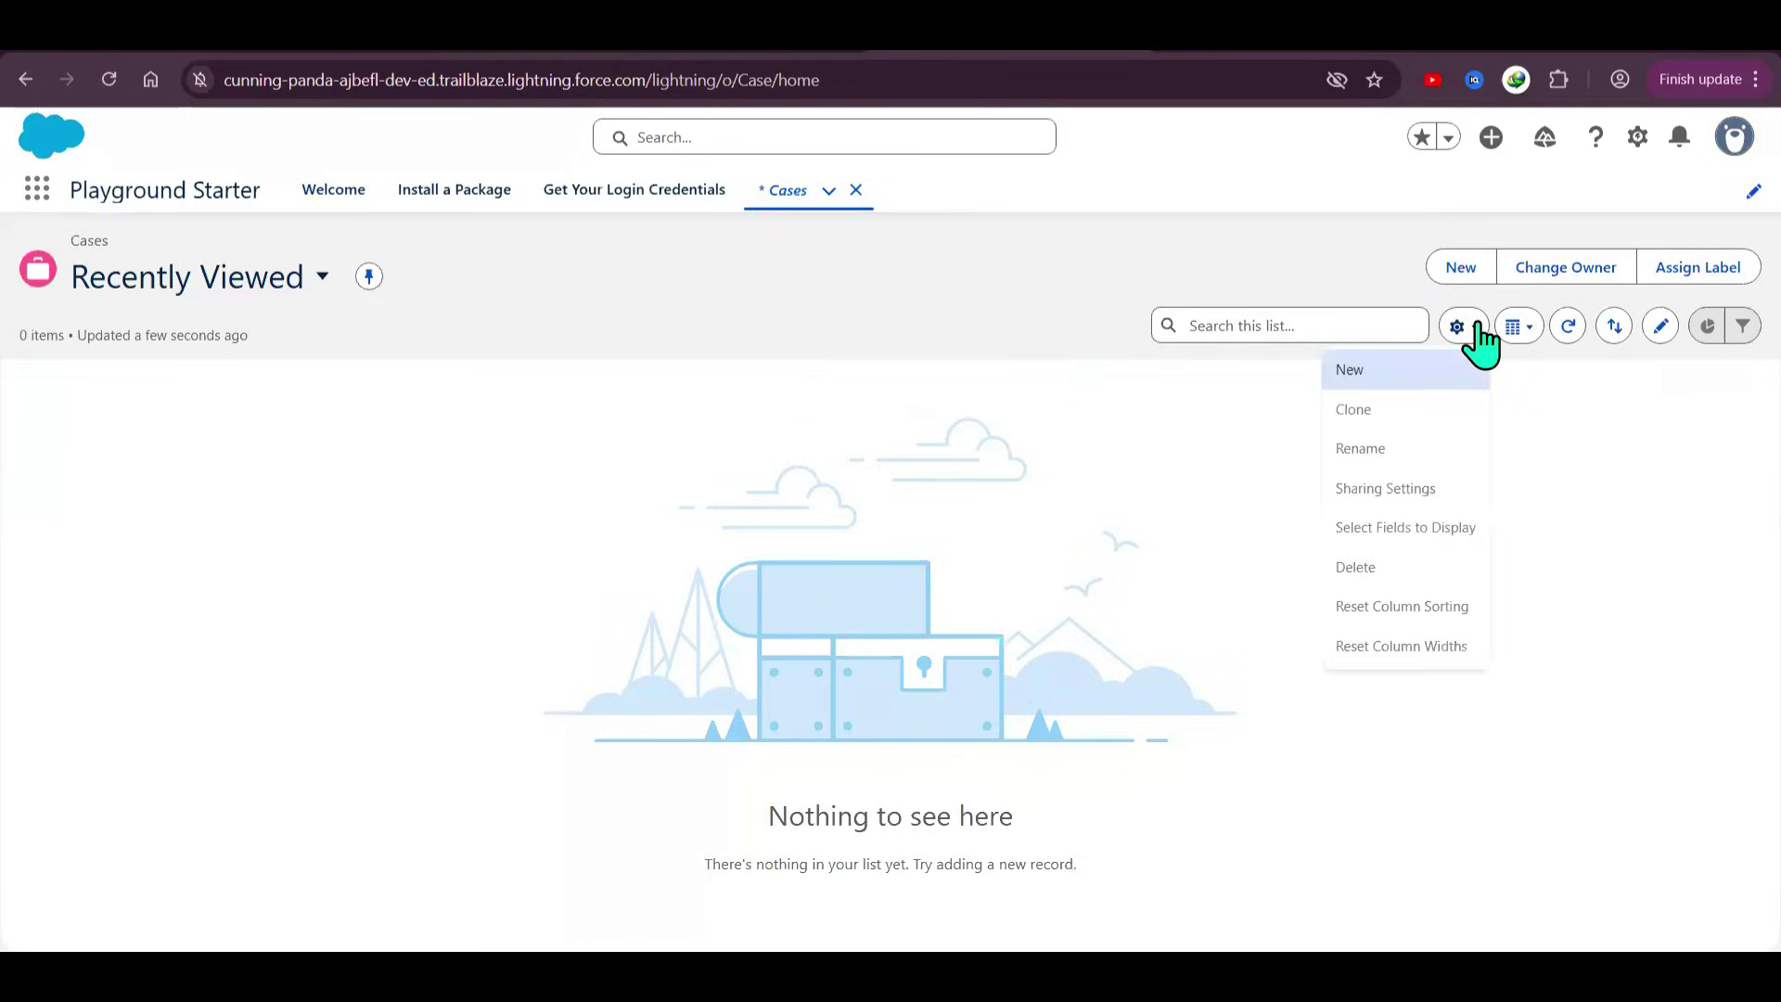
# - Create and save a Cases list view named 'All Cases Sorted', visible to all users
pyautogui.click(1347, 371)
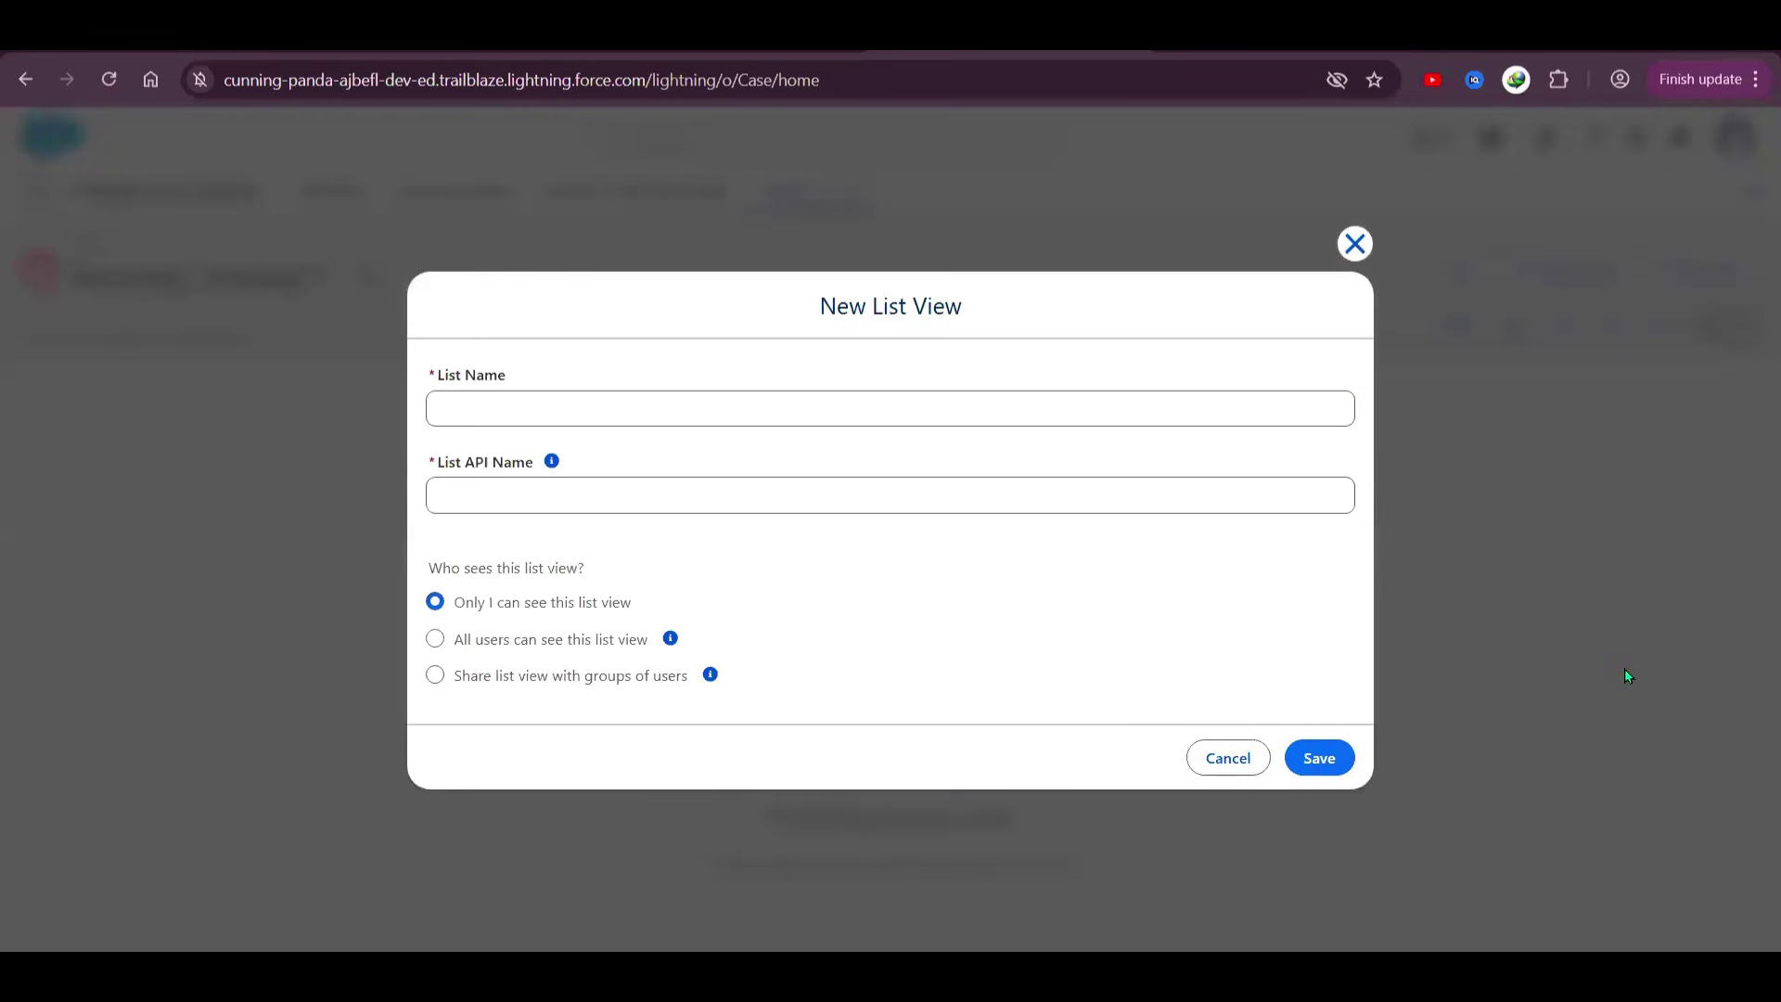
pyautogui.hotkey('alt', 'Tab')
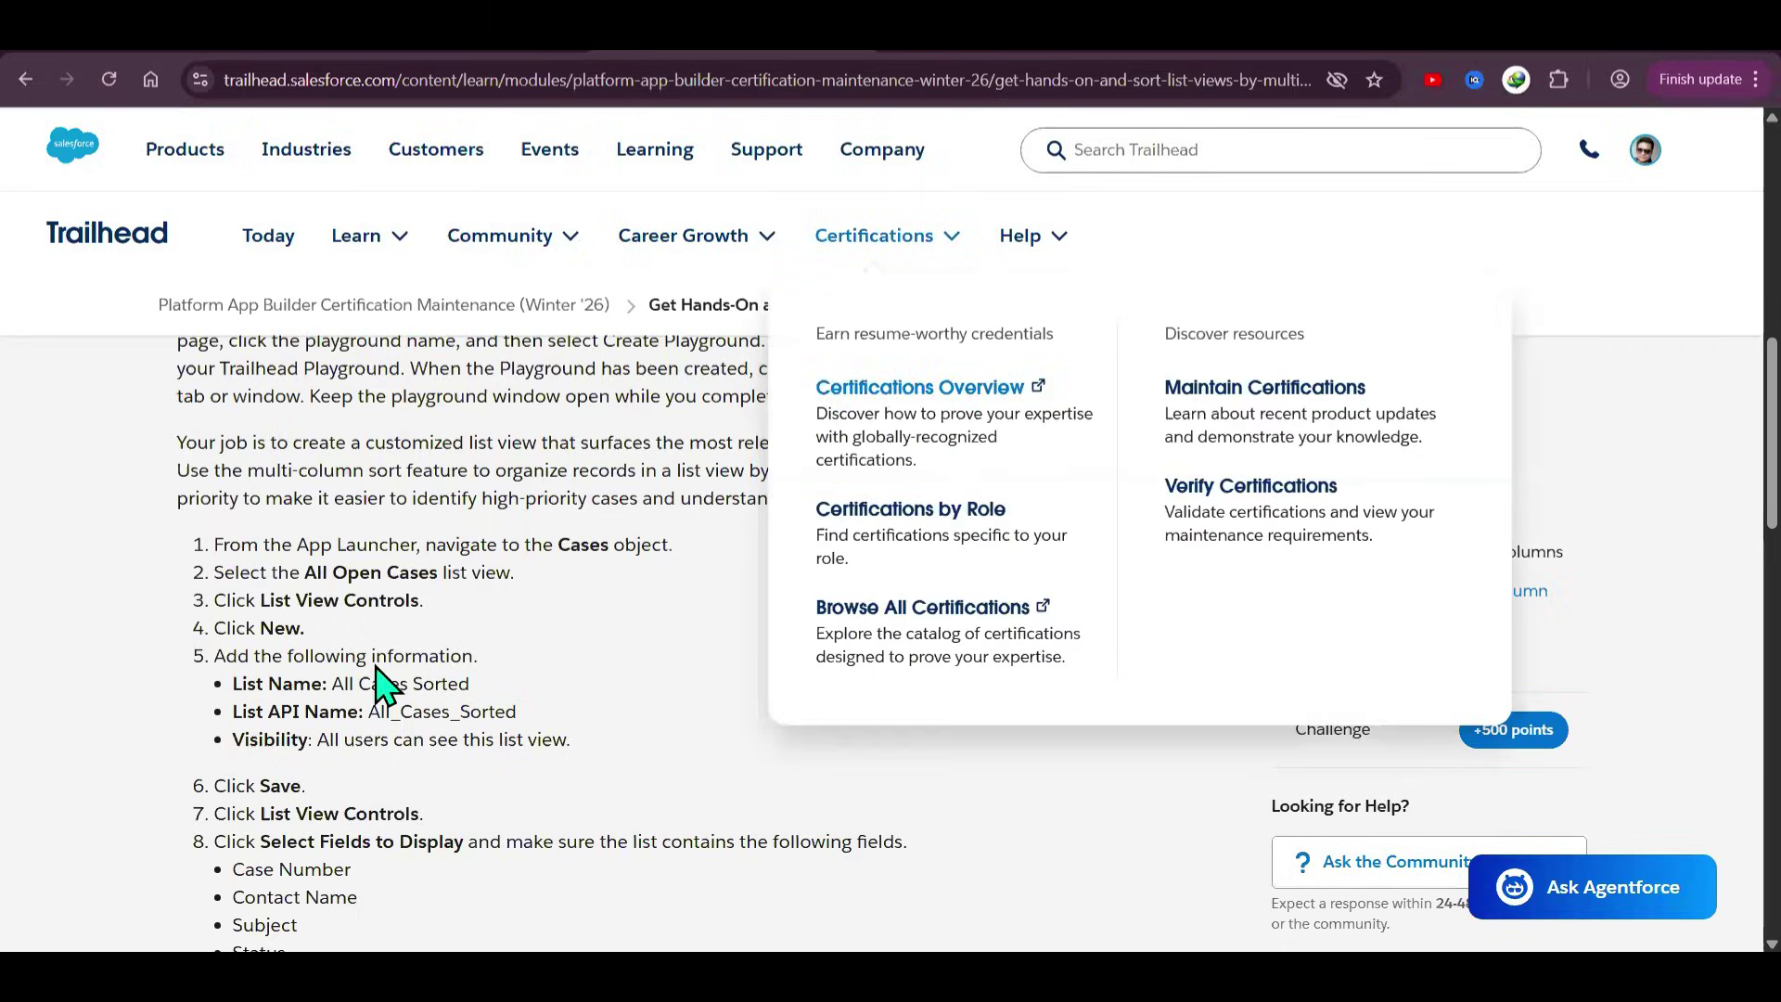
pyautogui.moveTo(332, 683); pyautogui.dragTo(568, 691)
pyautogui.hotkey('ctrl', 'c')
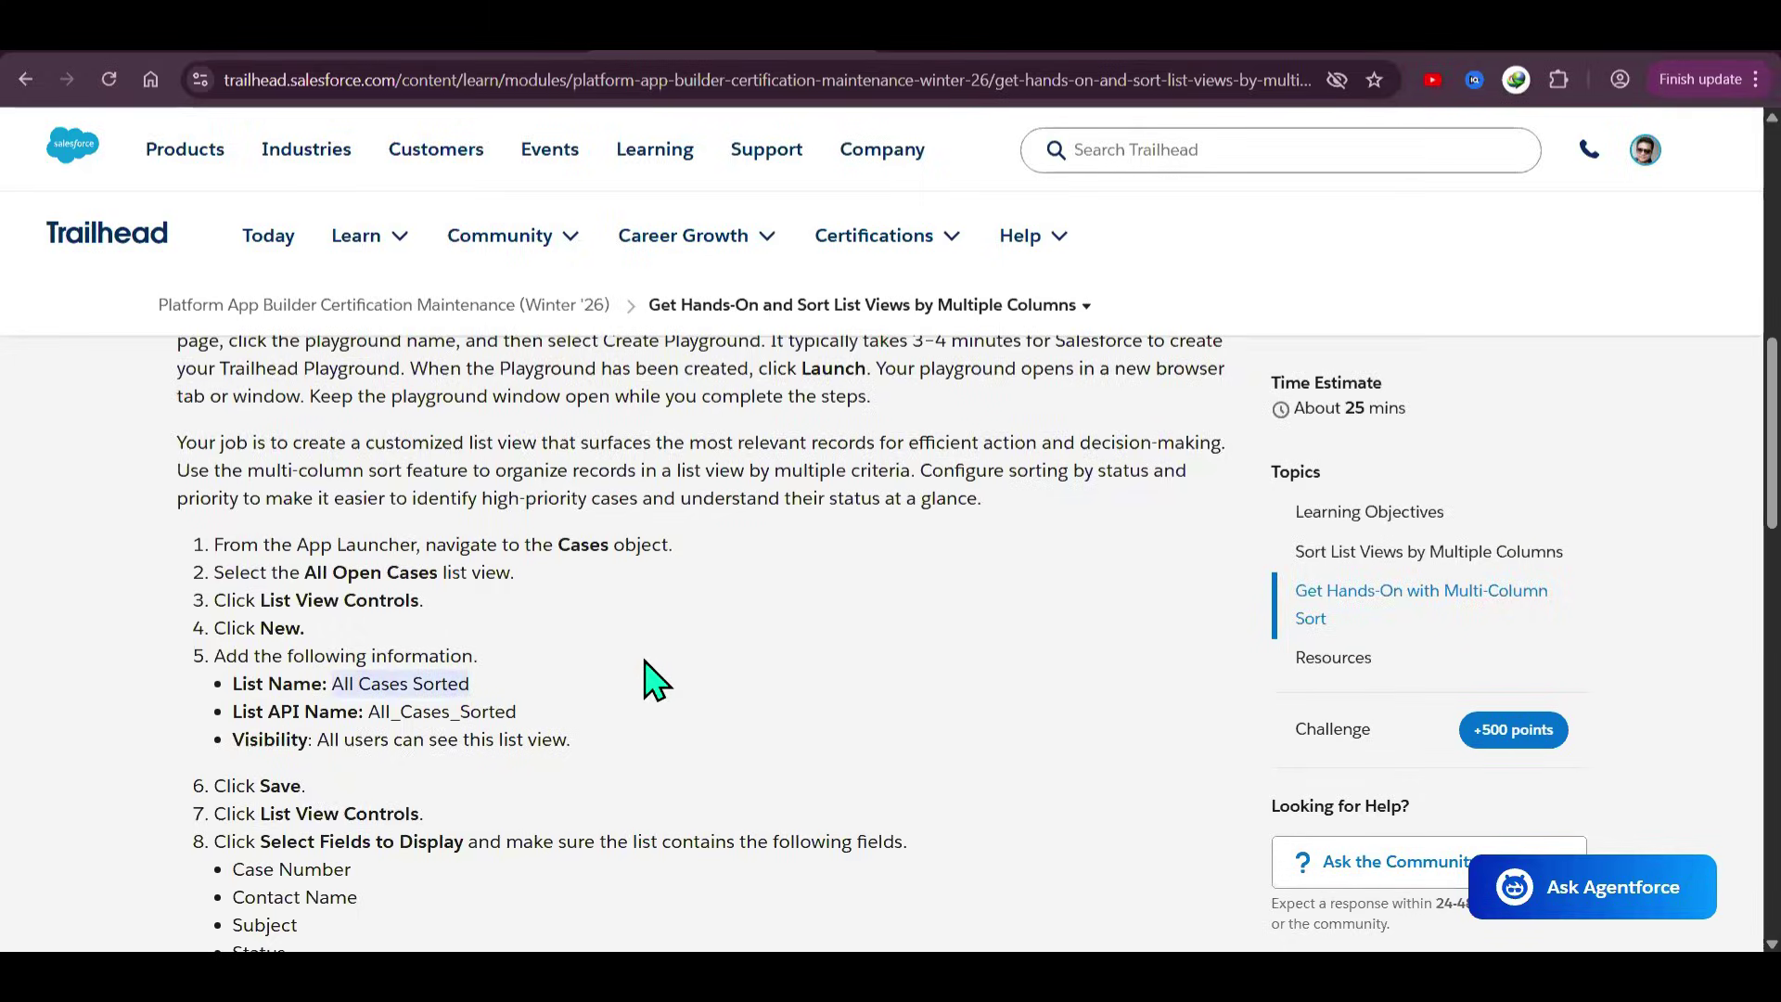
pyautogui.hotkey('alt', 'Tab')
pyautogui.click(680, 408)
pyautogui.hotkey('ctrl', 'v')
pyautogui.click(1156, 590)
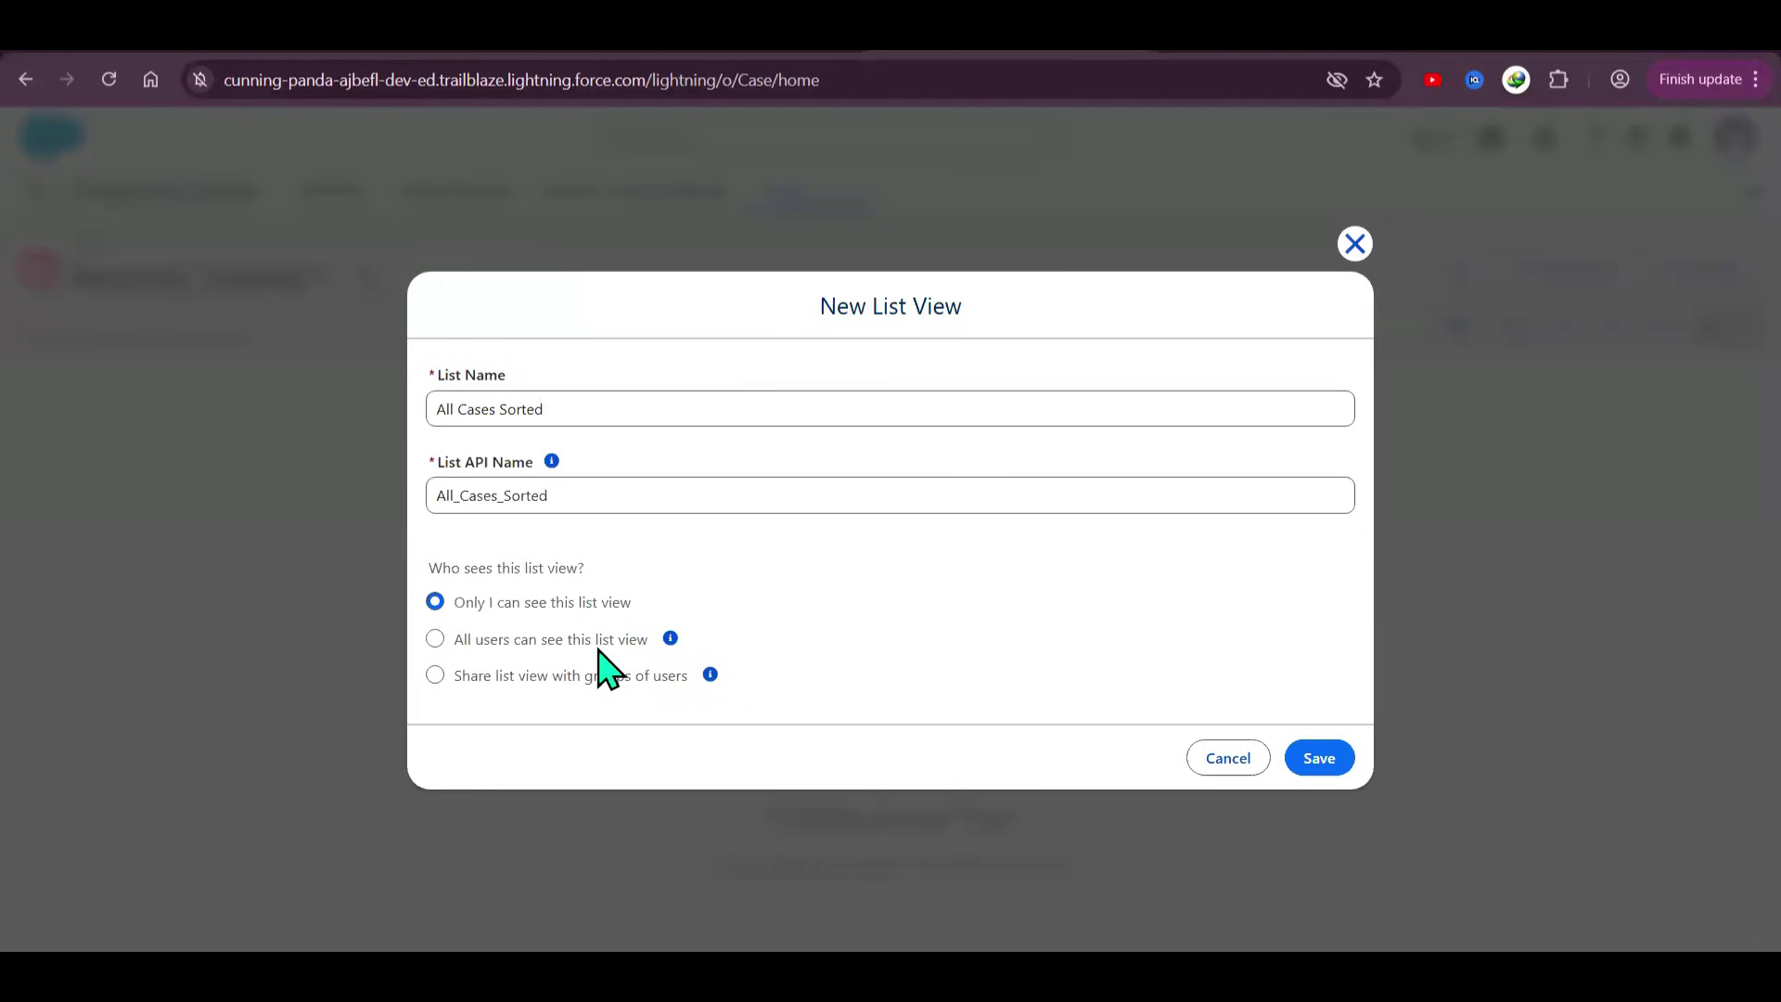
pyautogui.hotkey('alt', 'Tab')
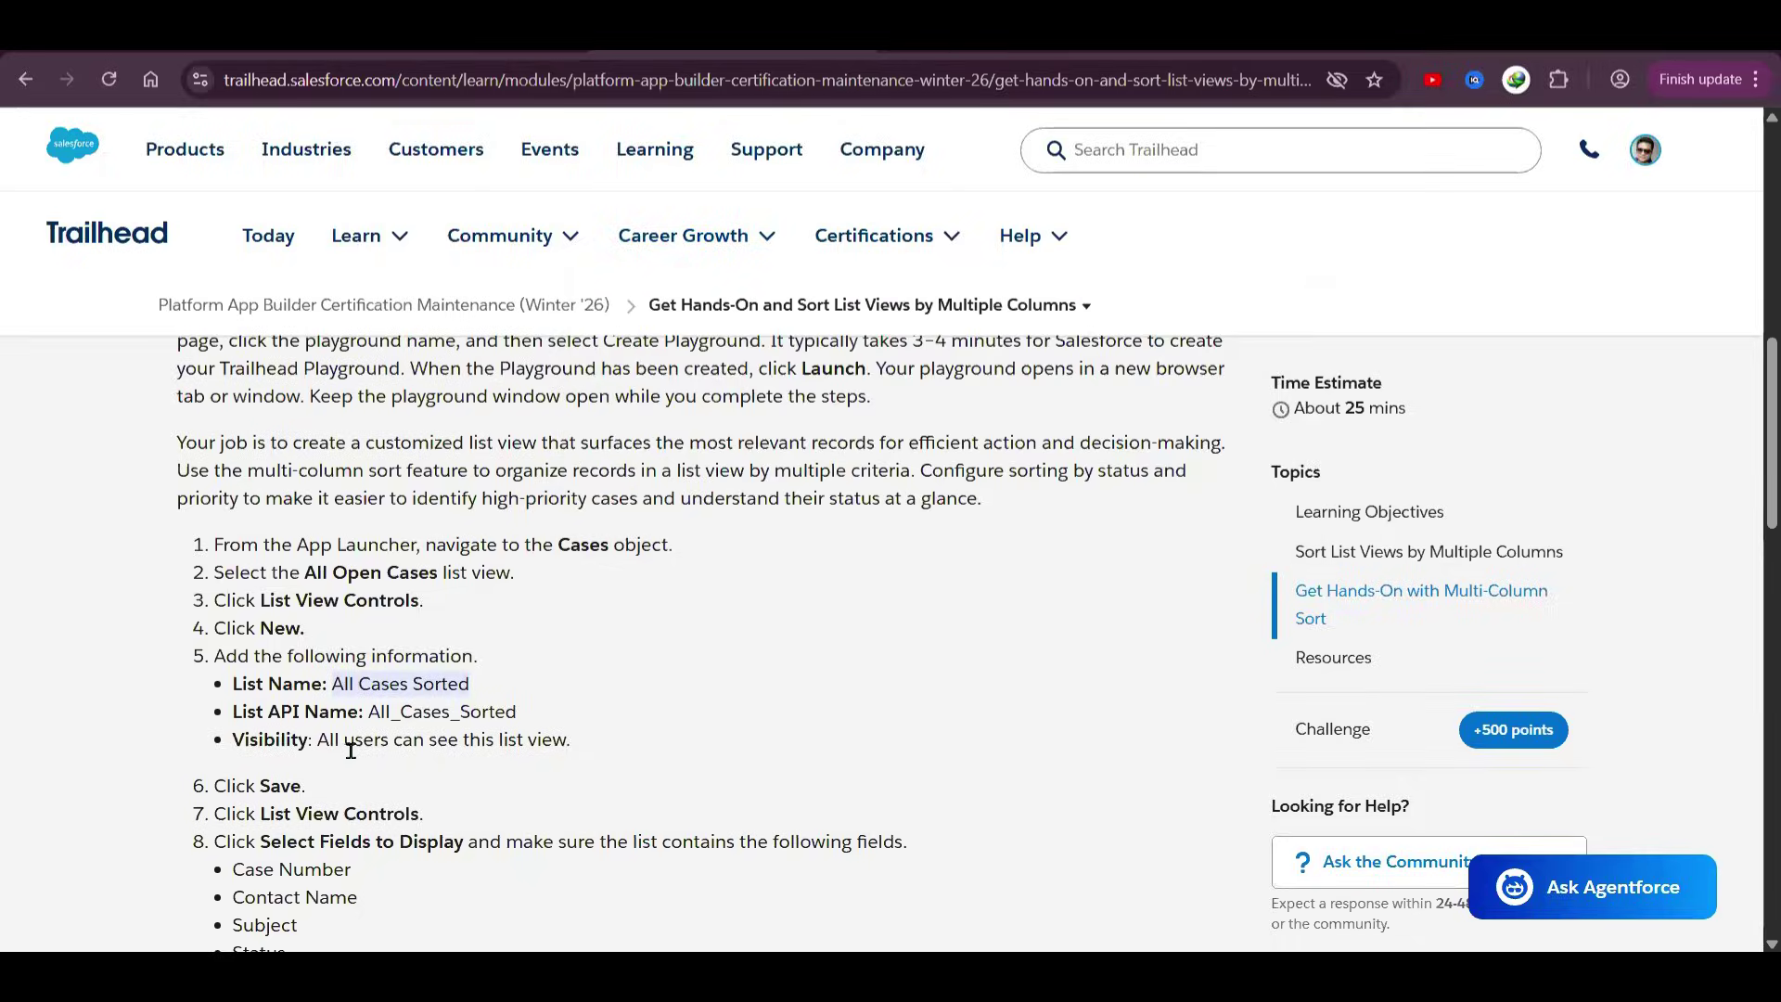
pyautogui.hotkey('alt', 'Tab')
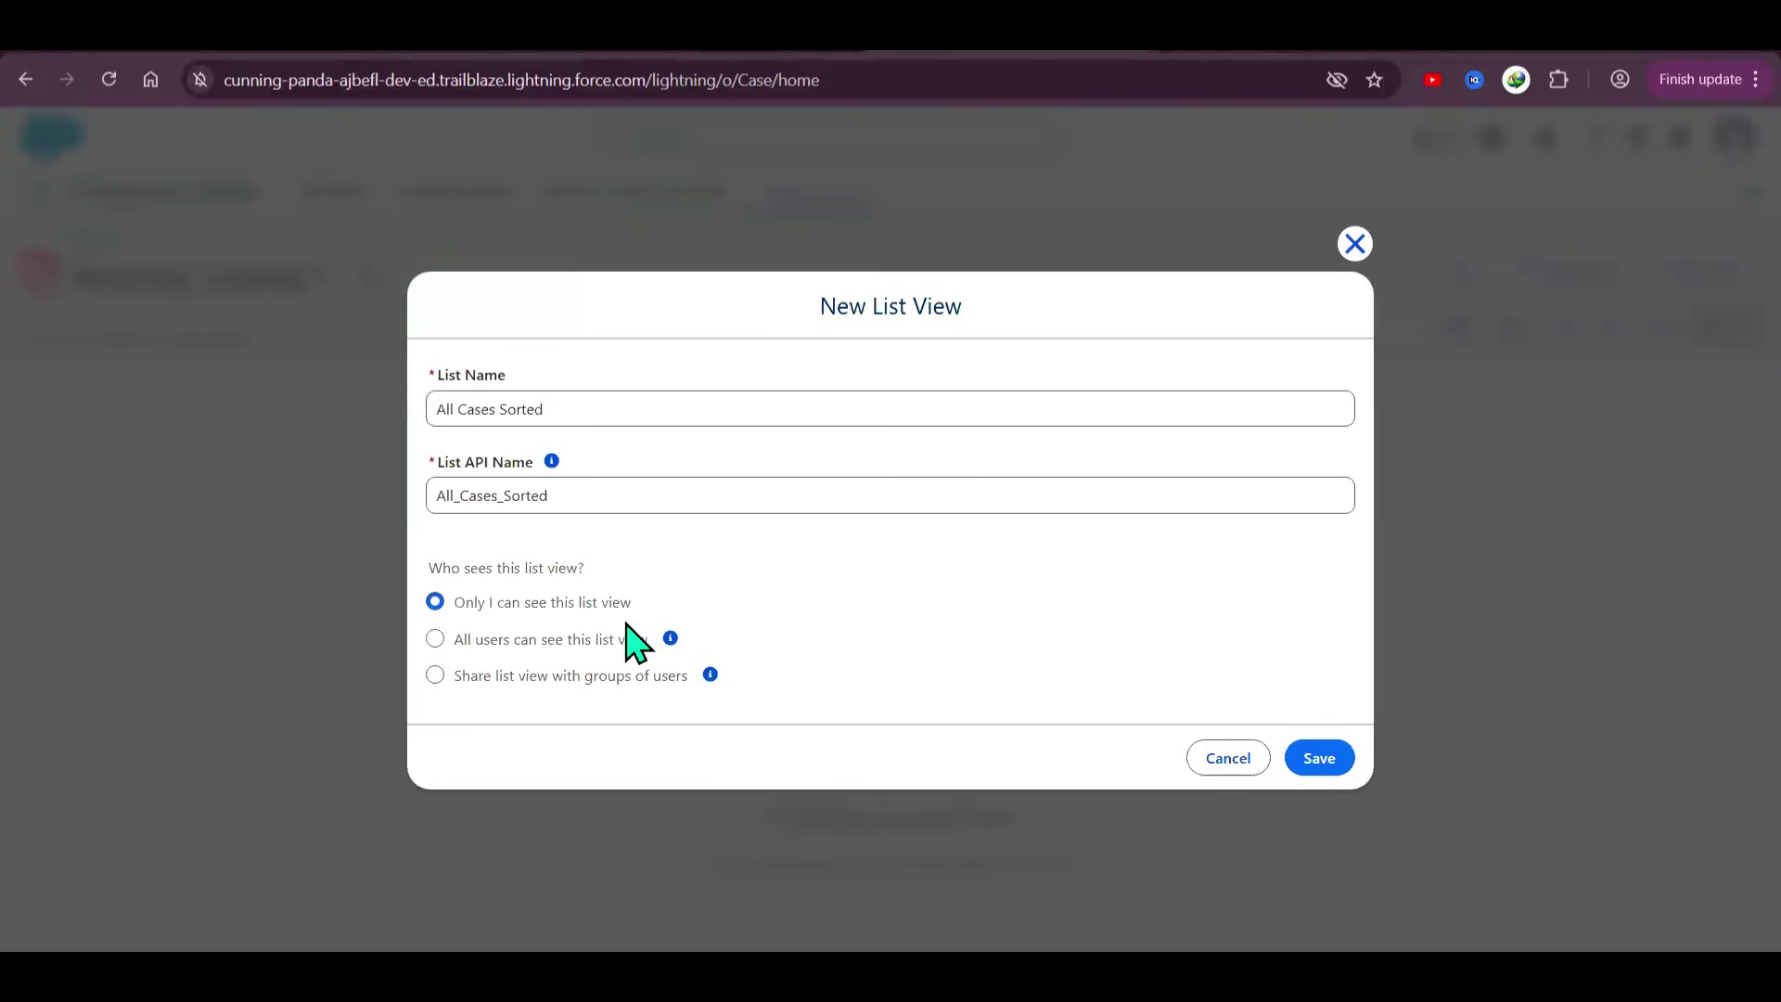
pyautogui.click(586, 640)
pyautogui.click(1317, 765)
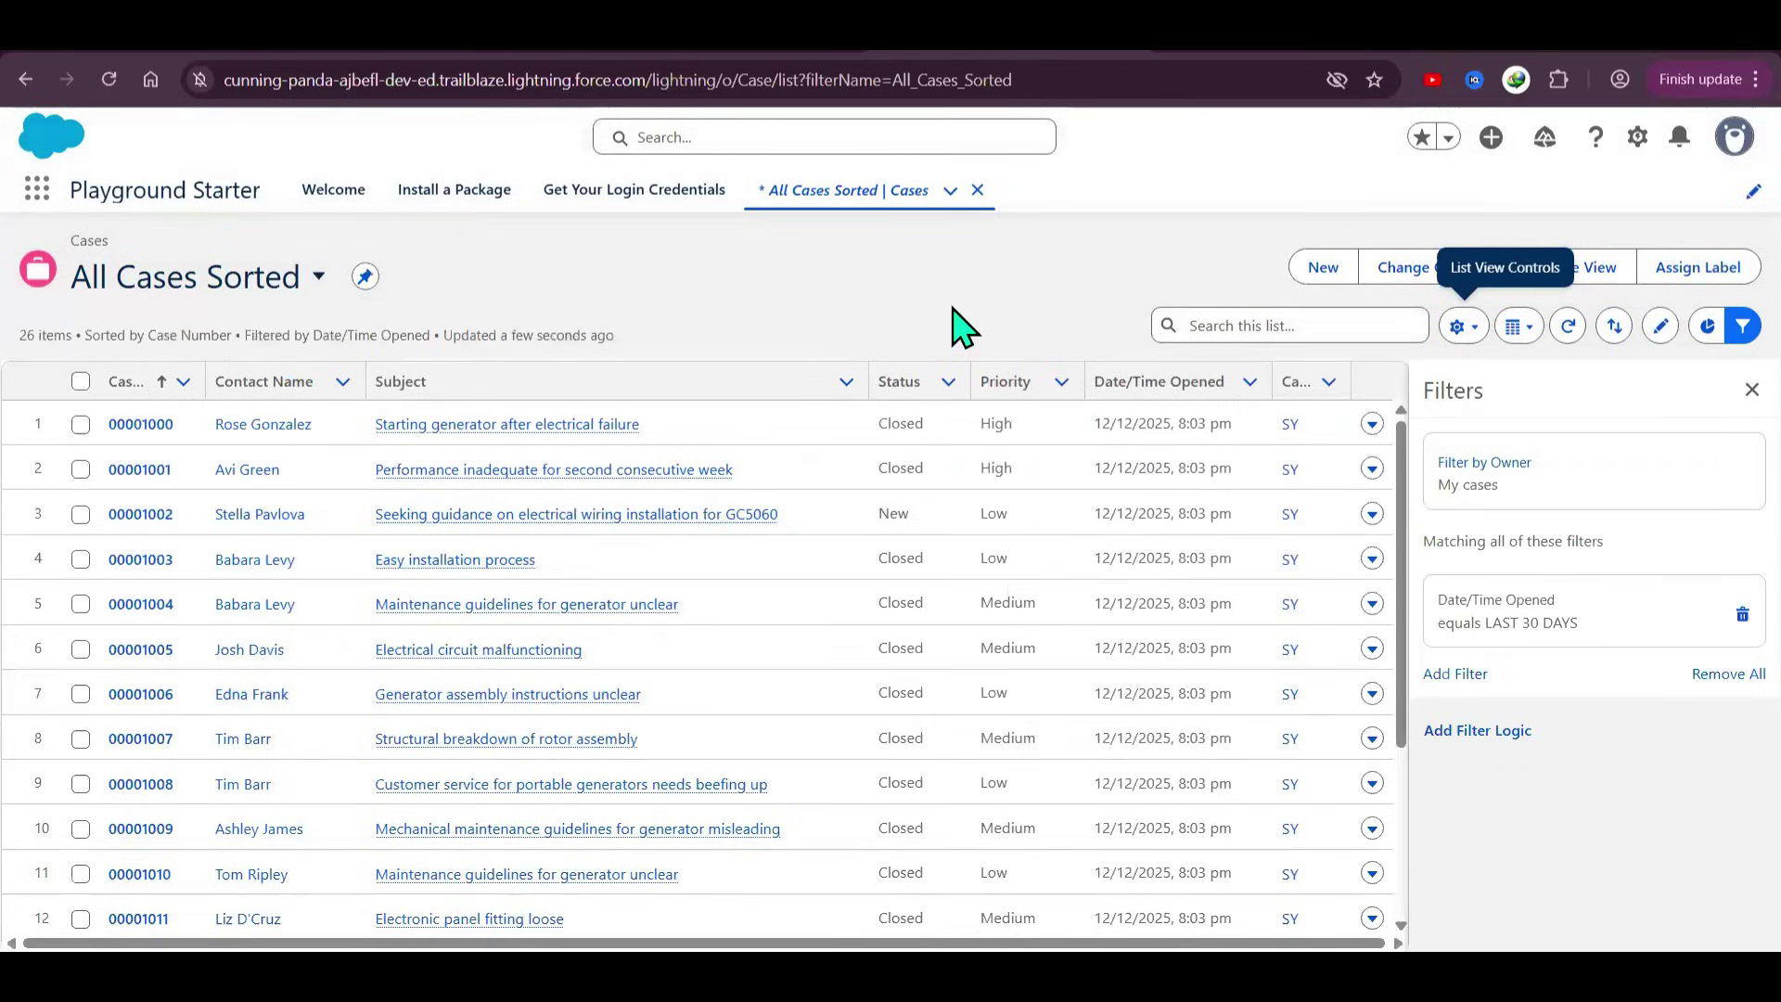
# - Reread step 7, then choose Select Fields to Display from the All Cases Sorted List View Controls
pyautogui.hotkey('ctrl', 'Tab')
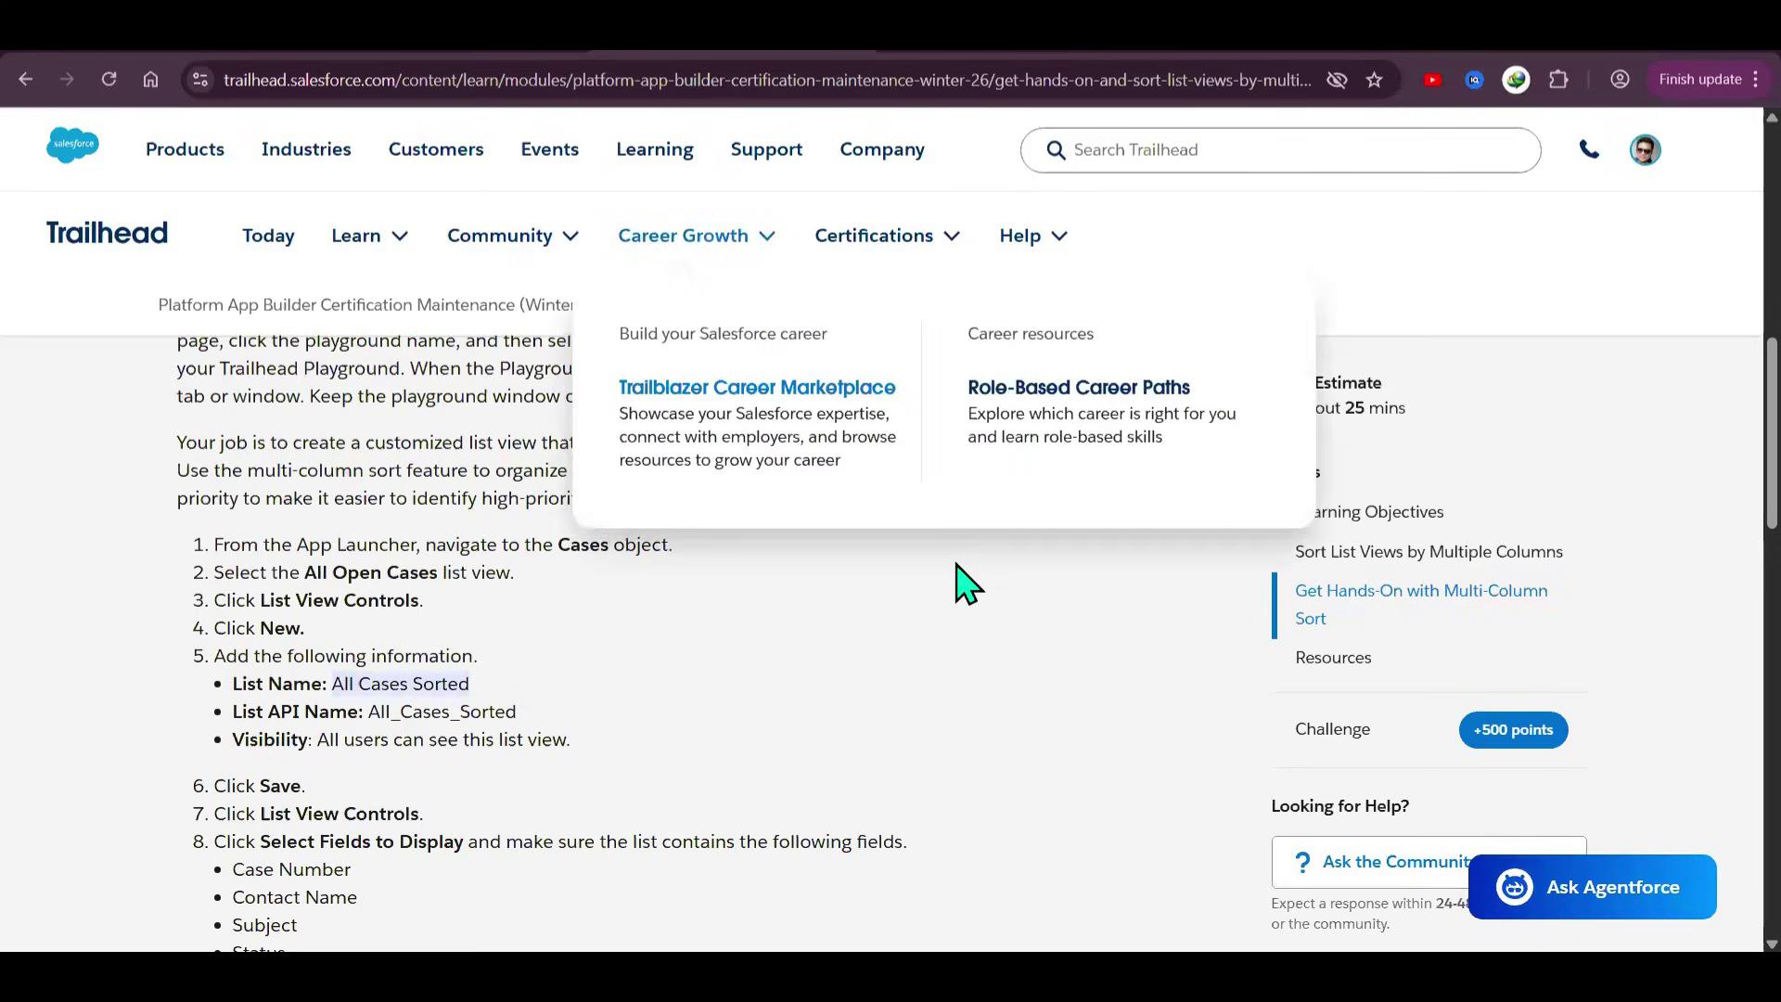
pyautogui.scroll(-4, 1051, 566)
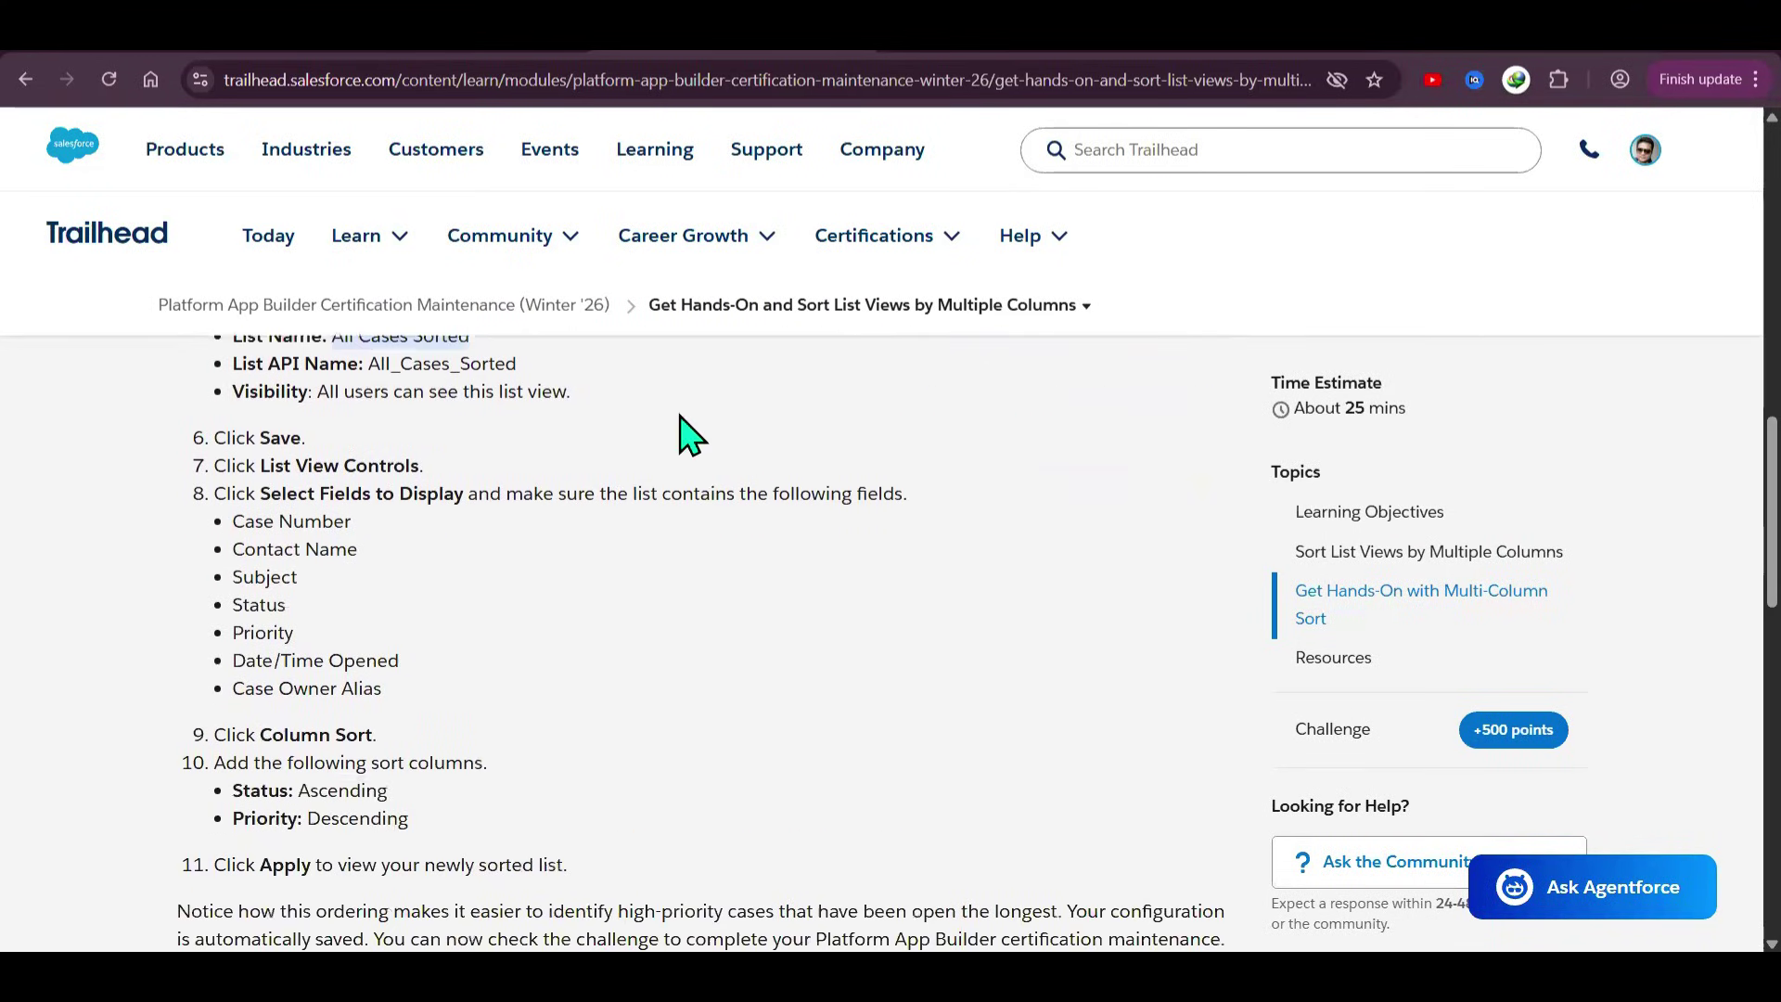
pyautogui.moveTo(272, 458); pyautogui.dragTo(877, 464)
pyautogui.click(948, 420)
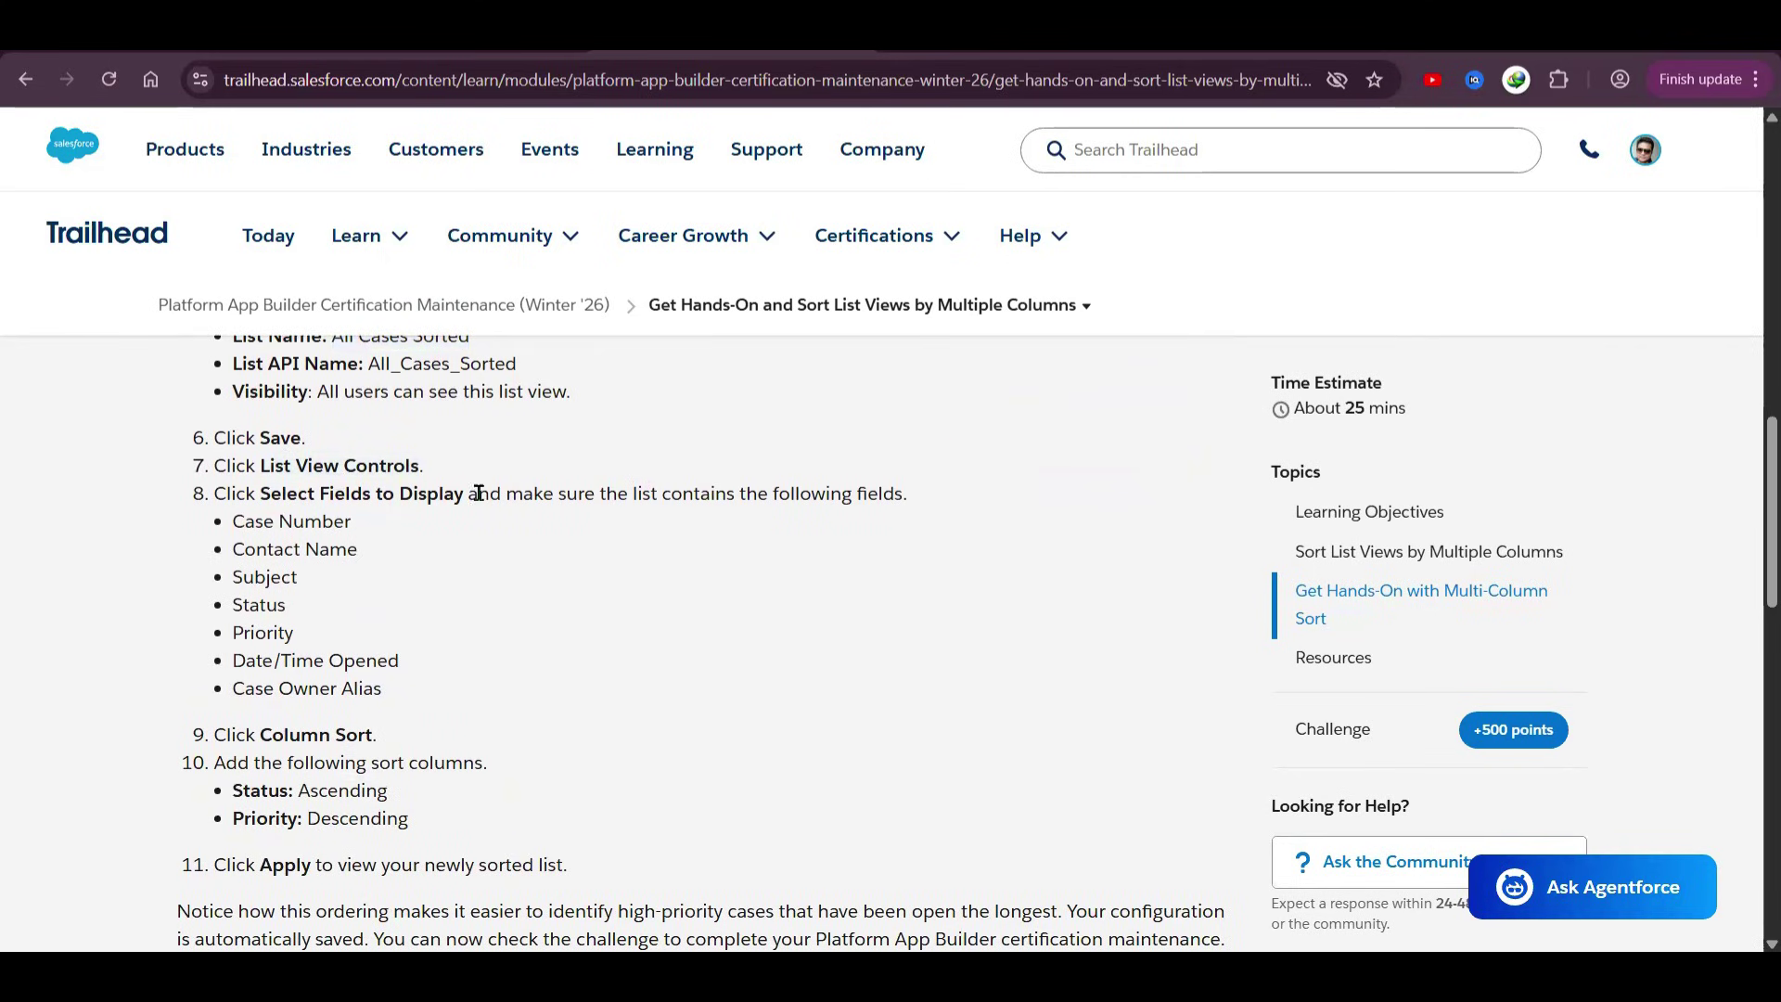
pyautogui.hotkey('ctrl', 'Tab')
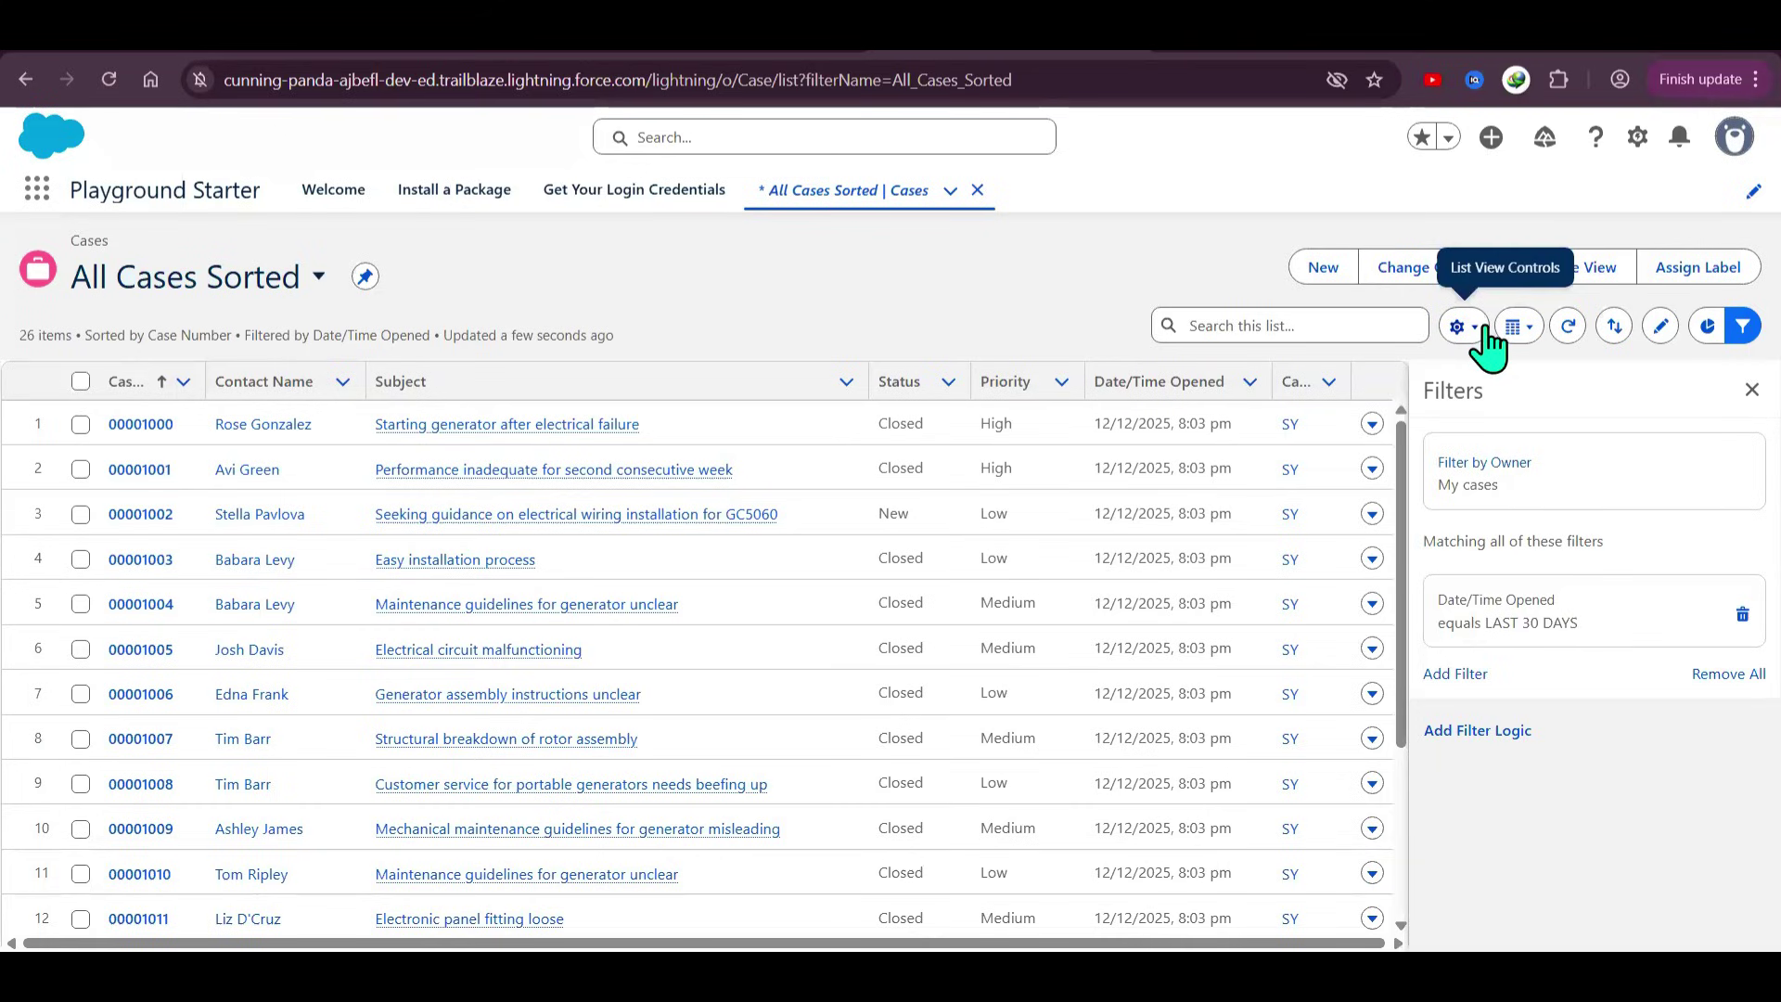
pyautogui.click(1463, 327)
pyautogui.click(1396, 547)
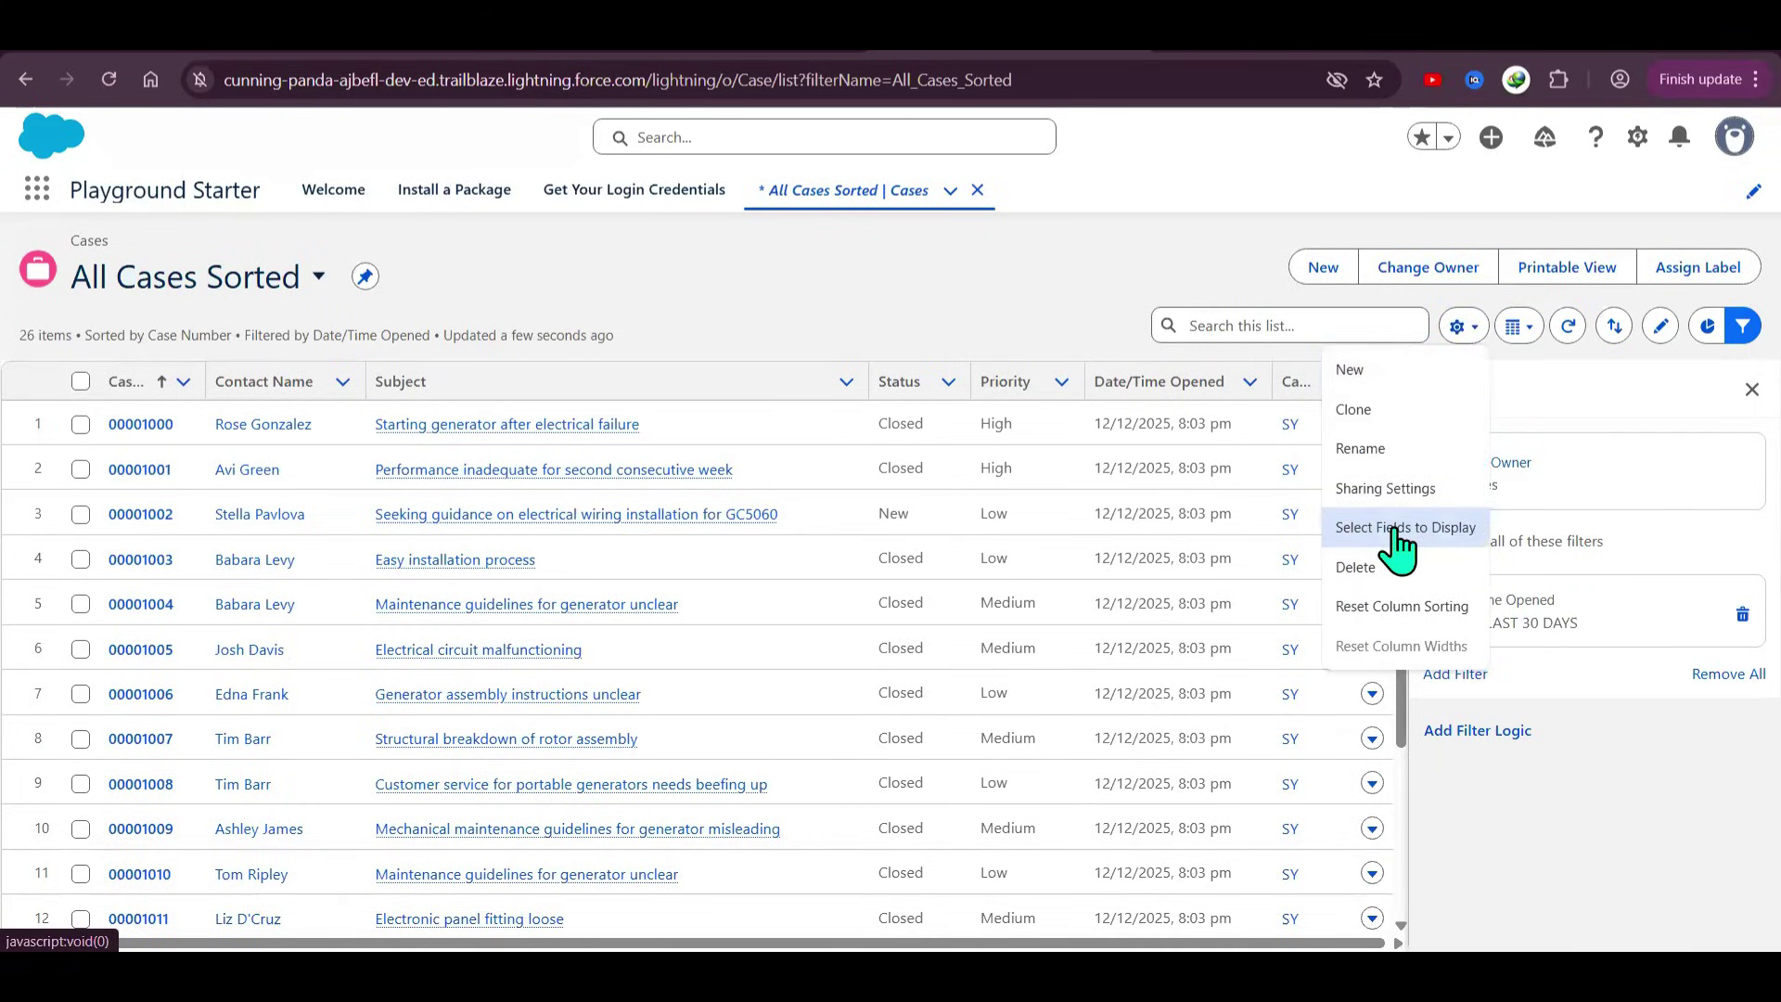
# - Verify the visible fields from Case Number through Case Owner Alias match the instructions and save
pyautogui.click(1395, 548)
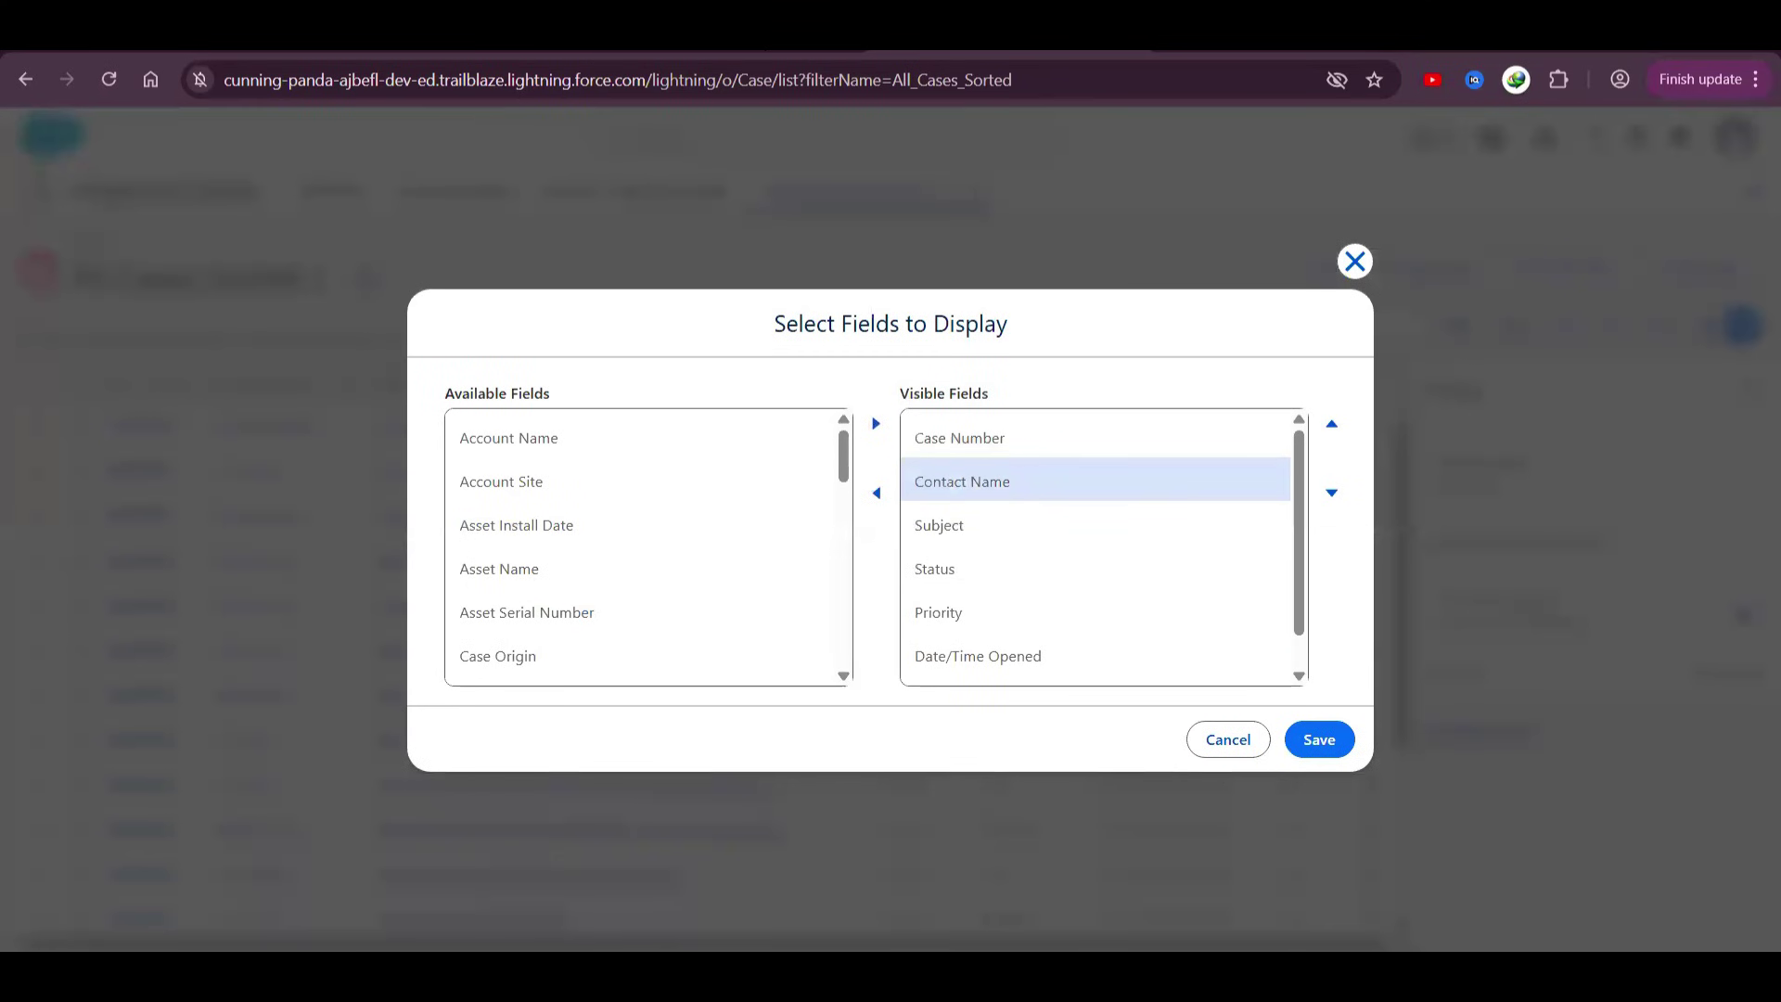
pyautogui.hotkey('ctrl', 'Tab')
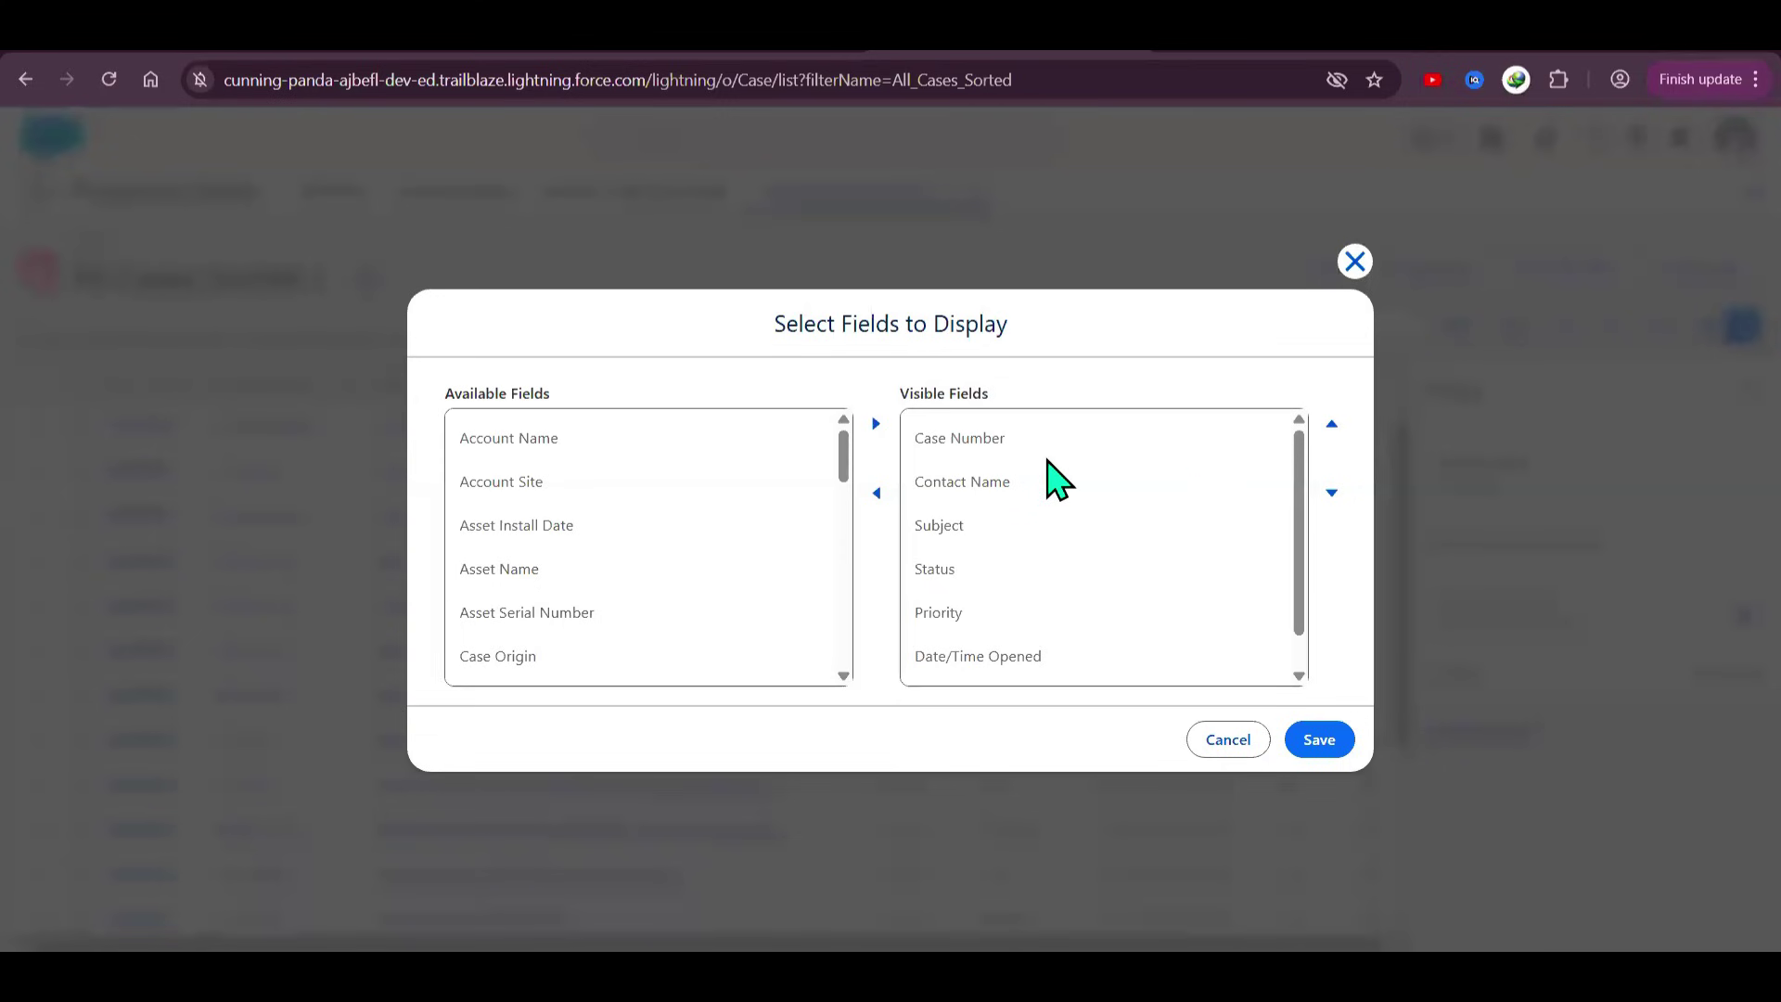
pyautogui.click(983, 438)
pyautogui.click(1011, 491)
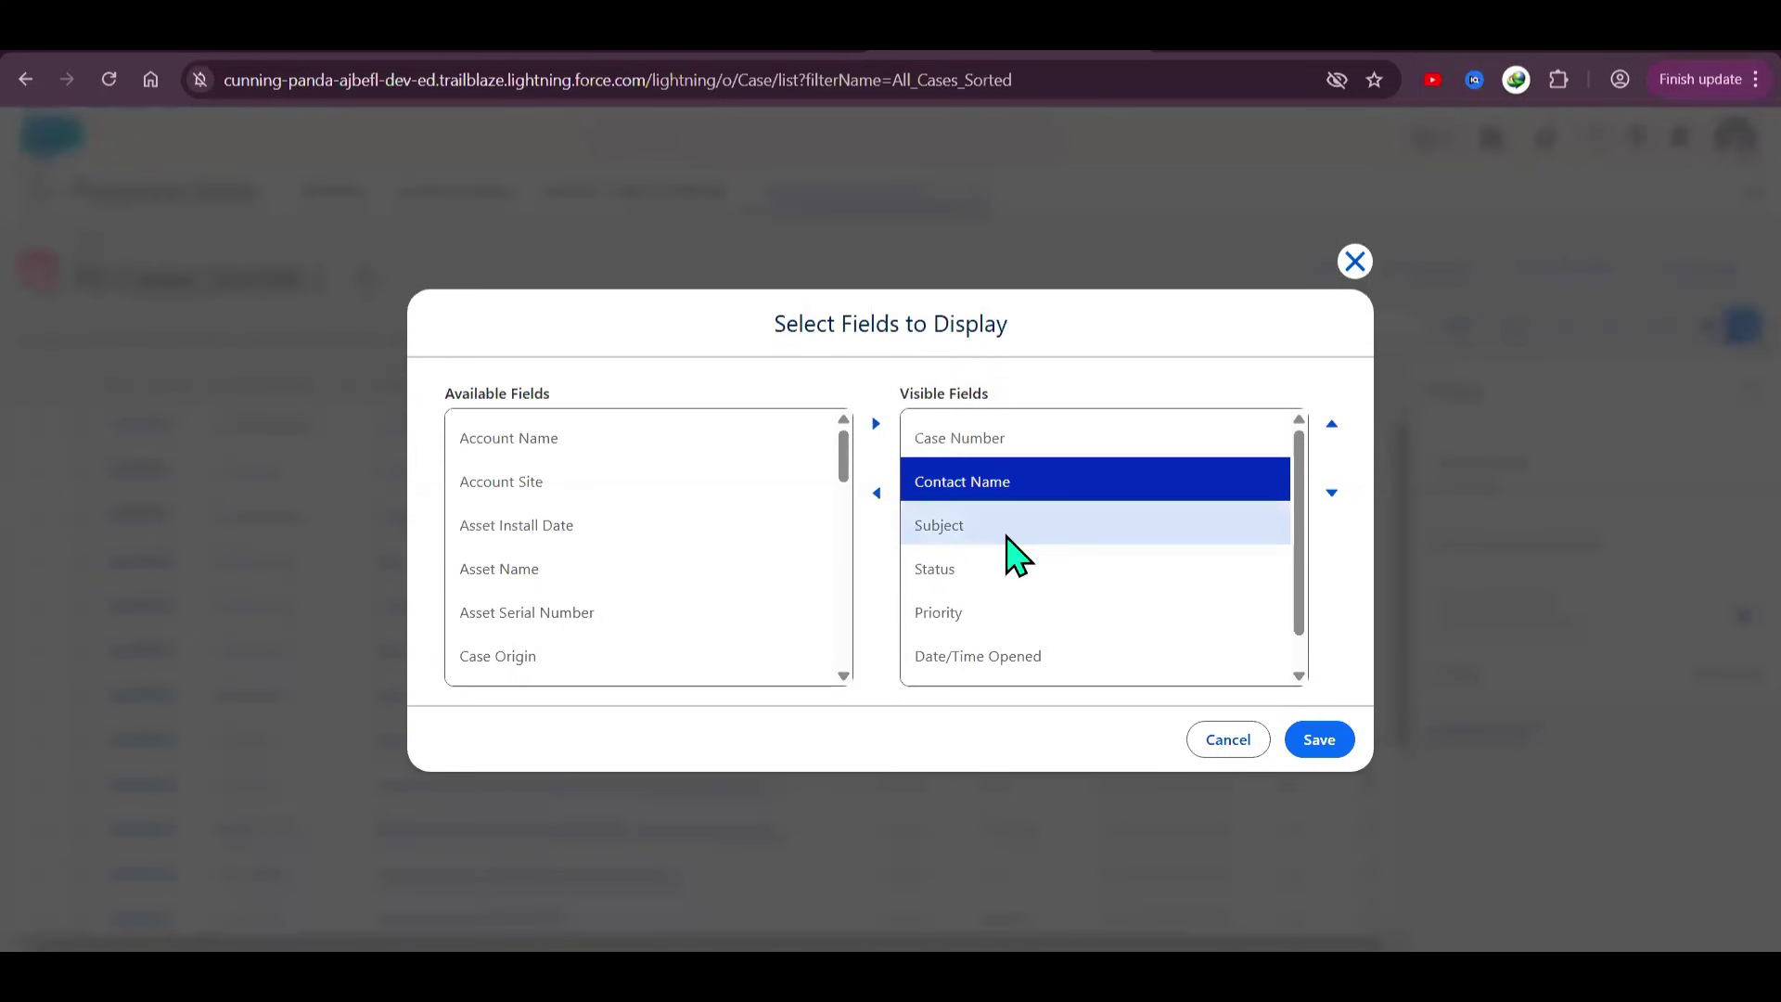
pyautogui.press('Down')
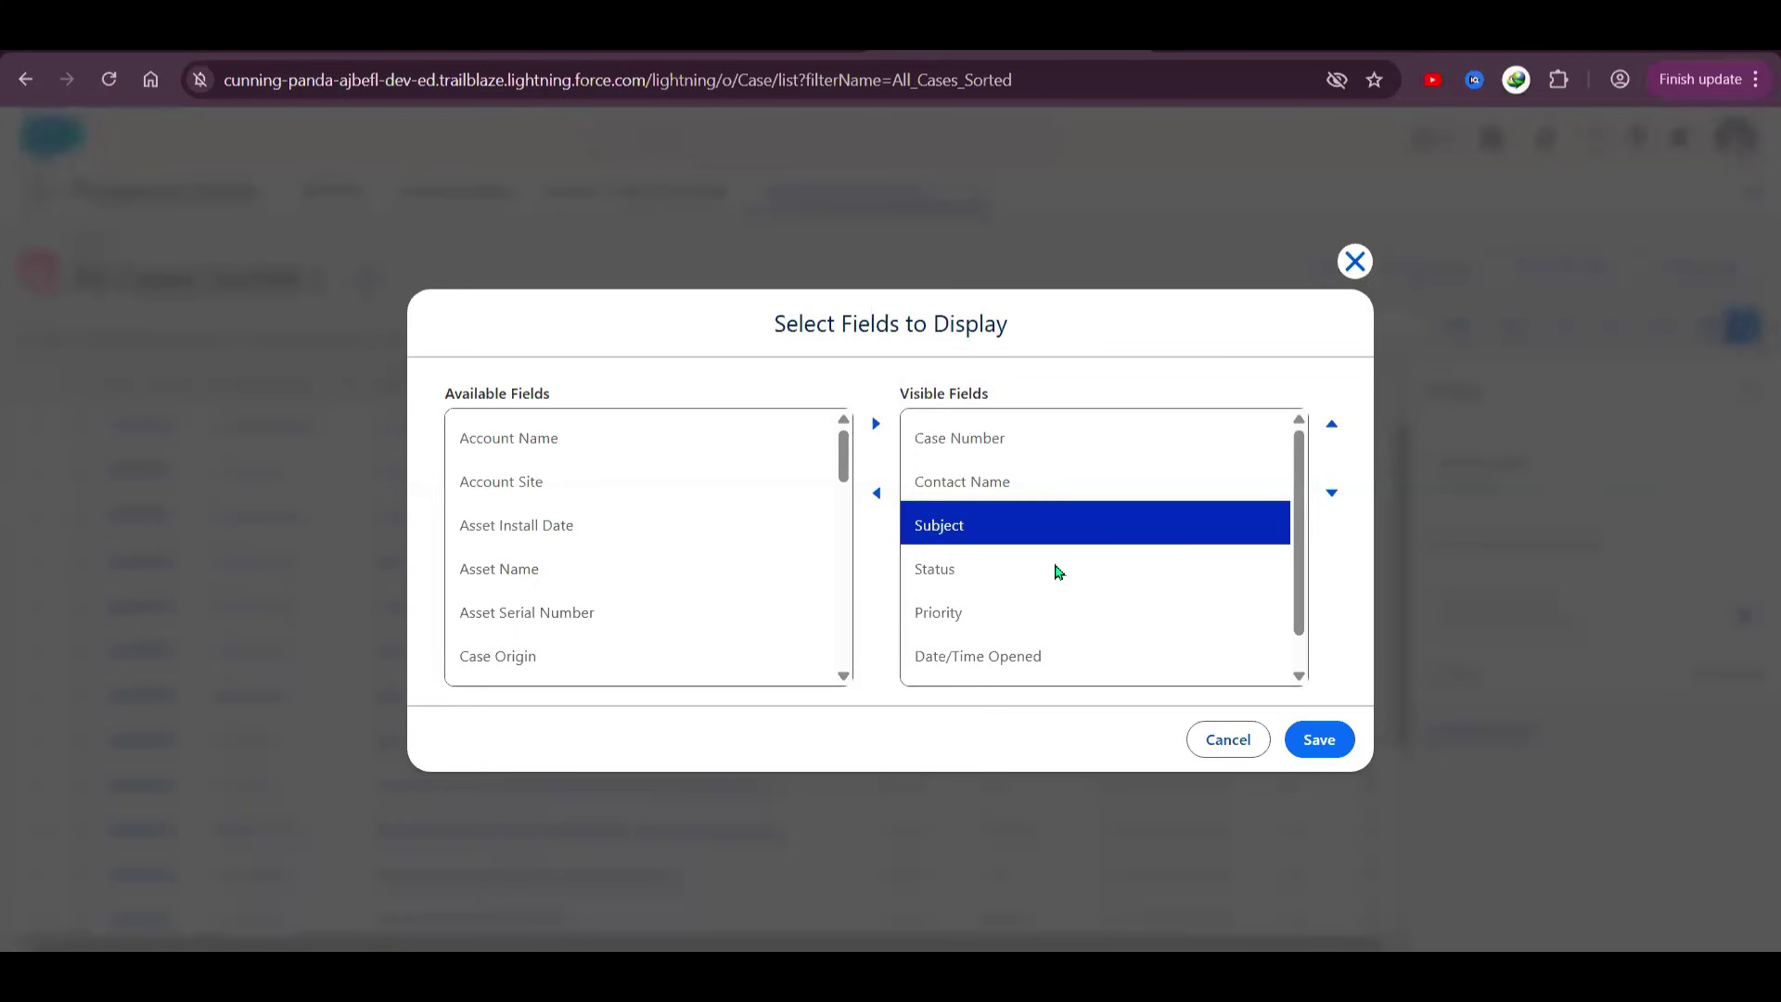
pyautogui.click(960, 567)
pyautogui.press('Down')
pyautogui.scroll(-1, 1216, 513)
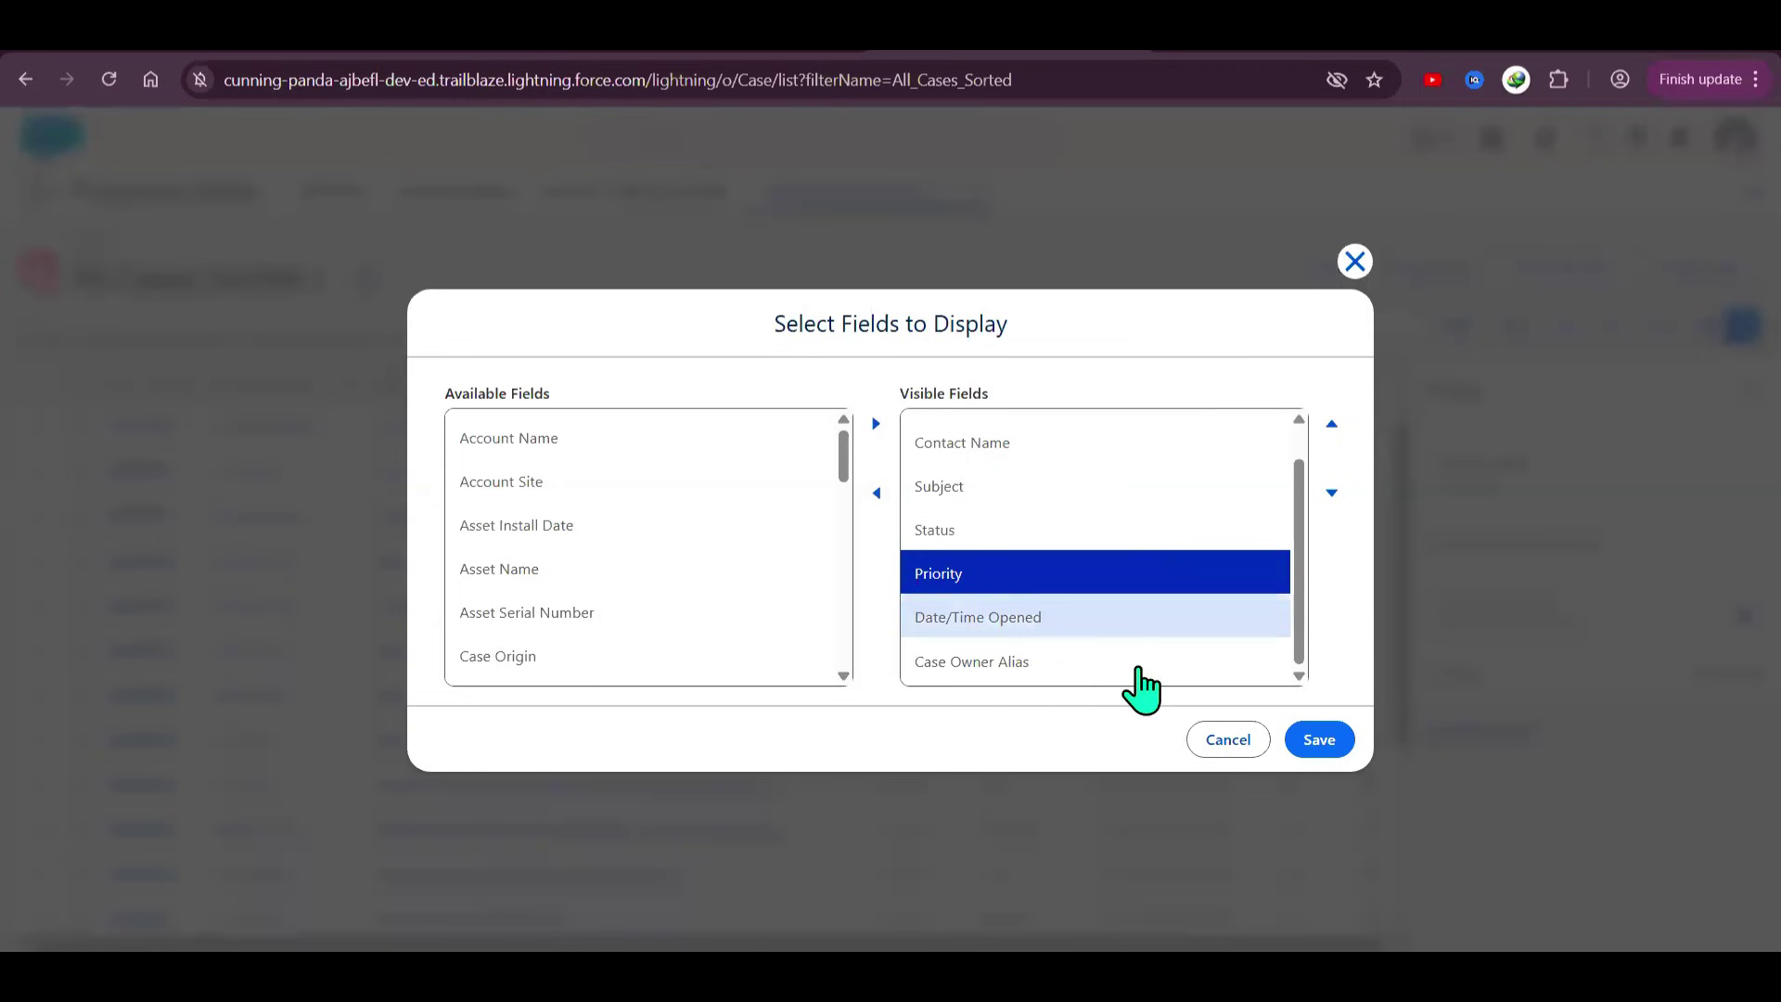
pyautogui.press('Down')
pyautogui.click(1050, 669)
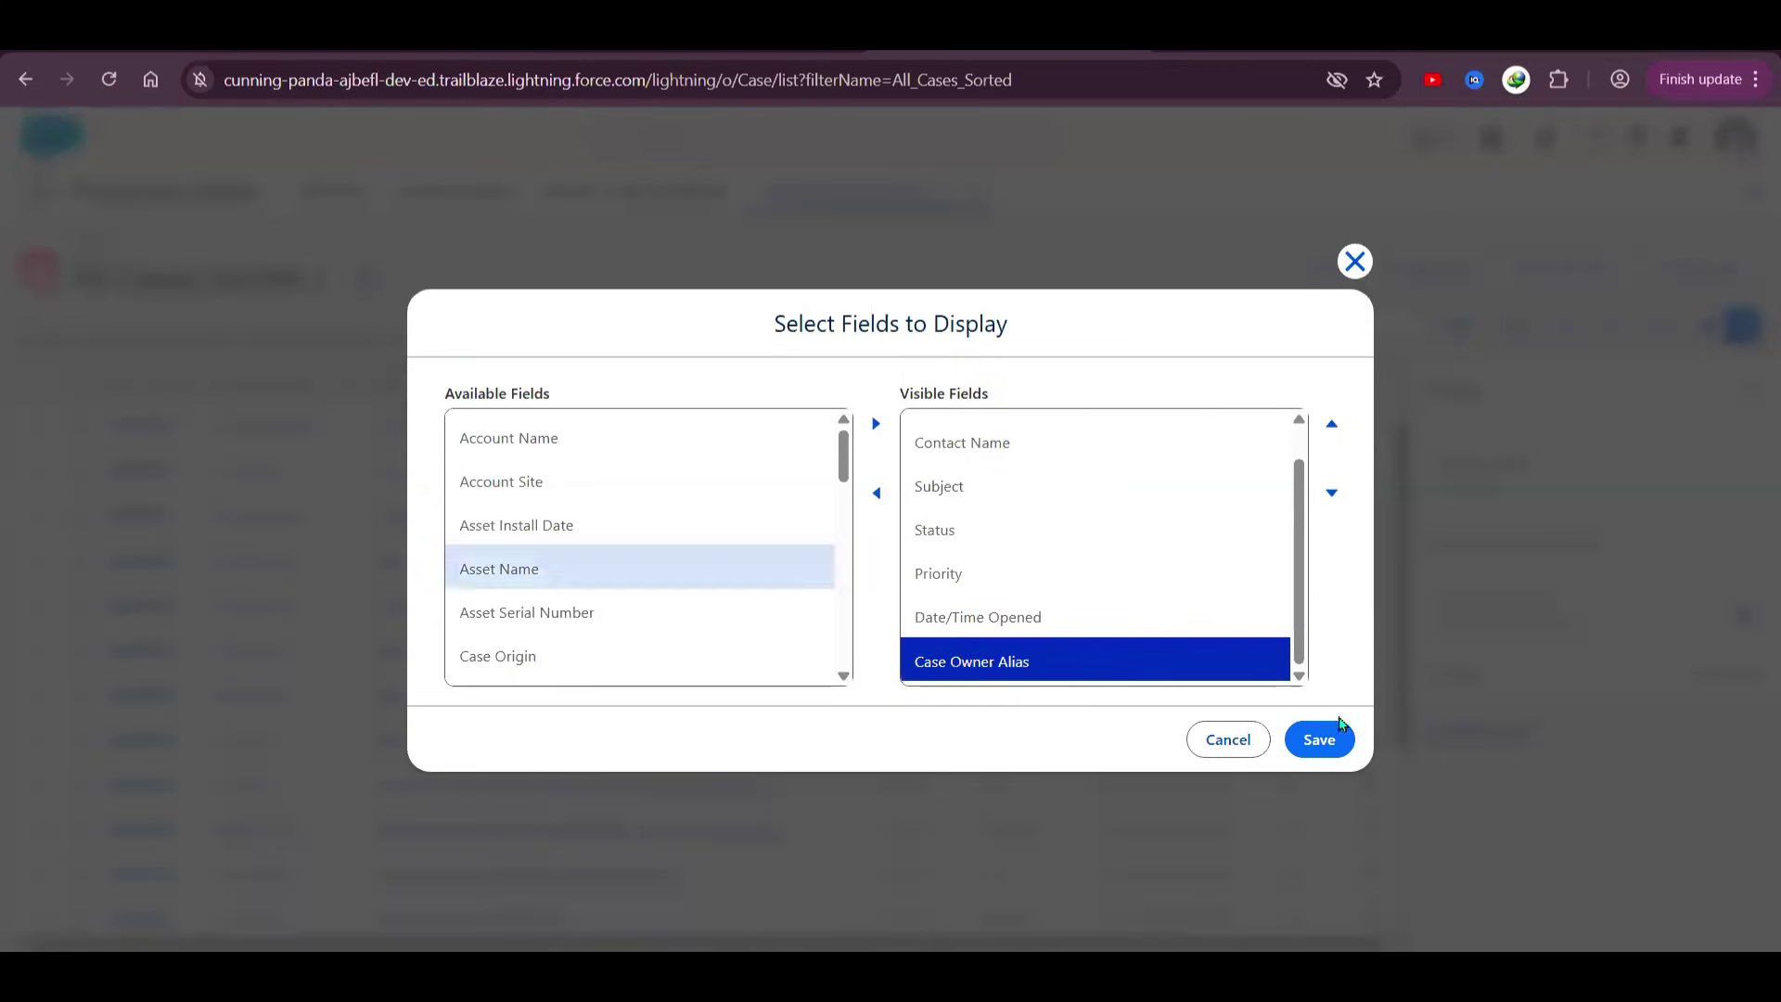
pyautogui.click(1319, 739)
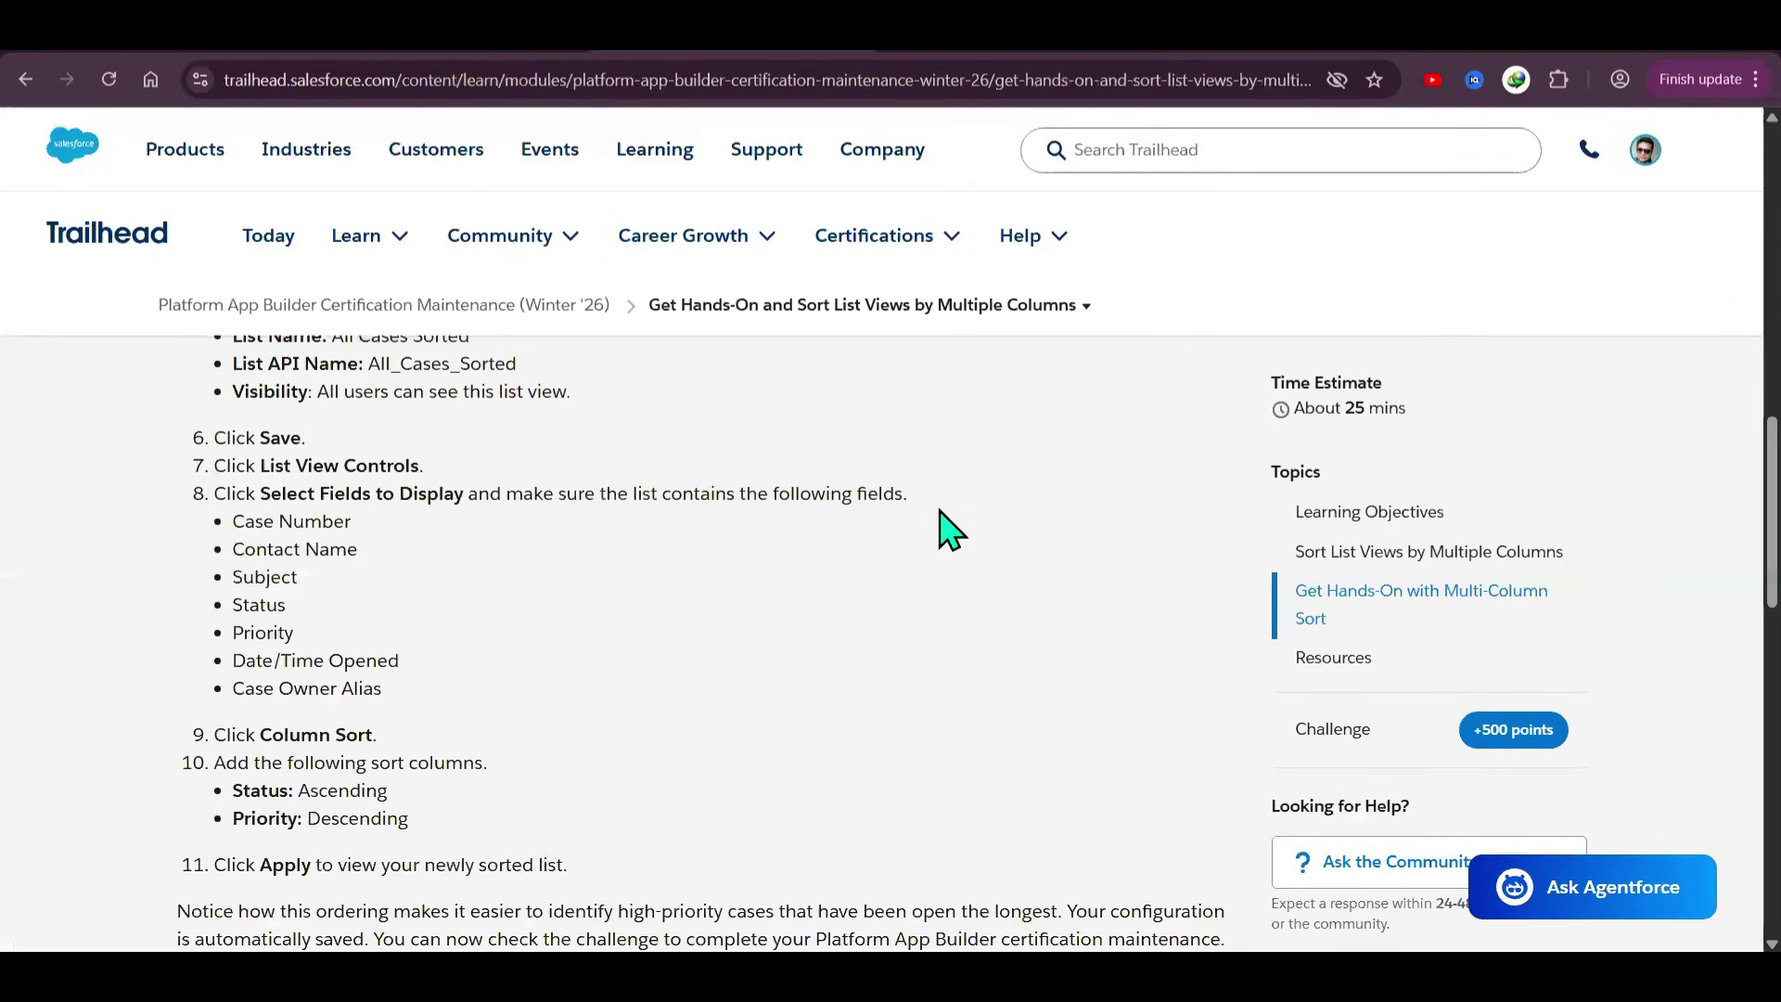
pyautogui.scroll(-2, 944, 527)
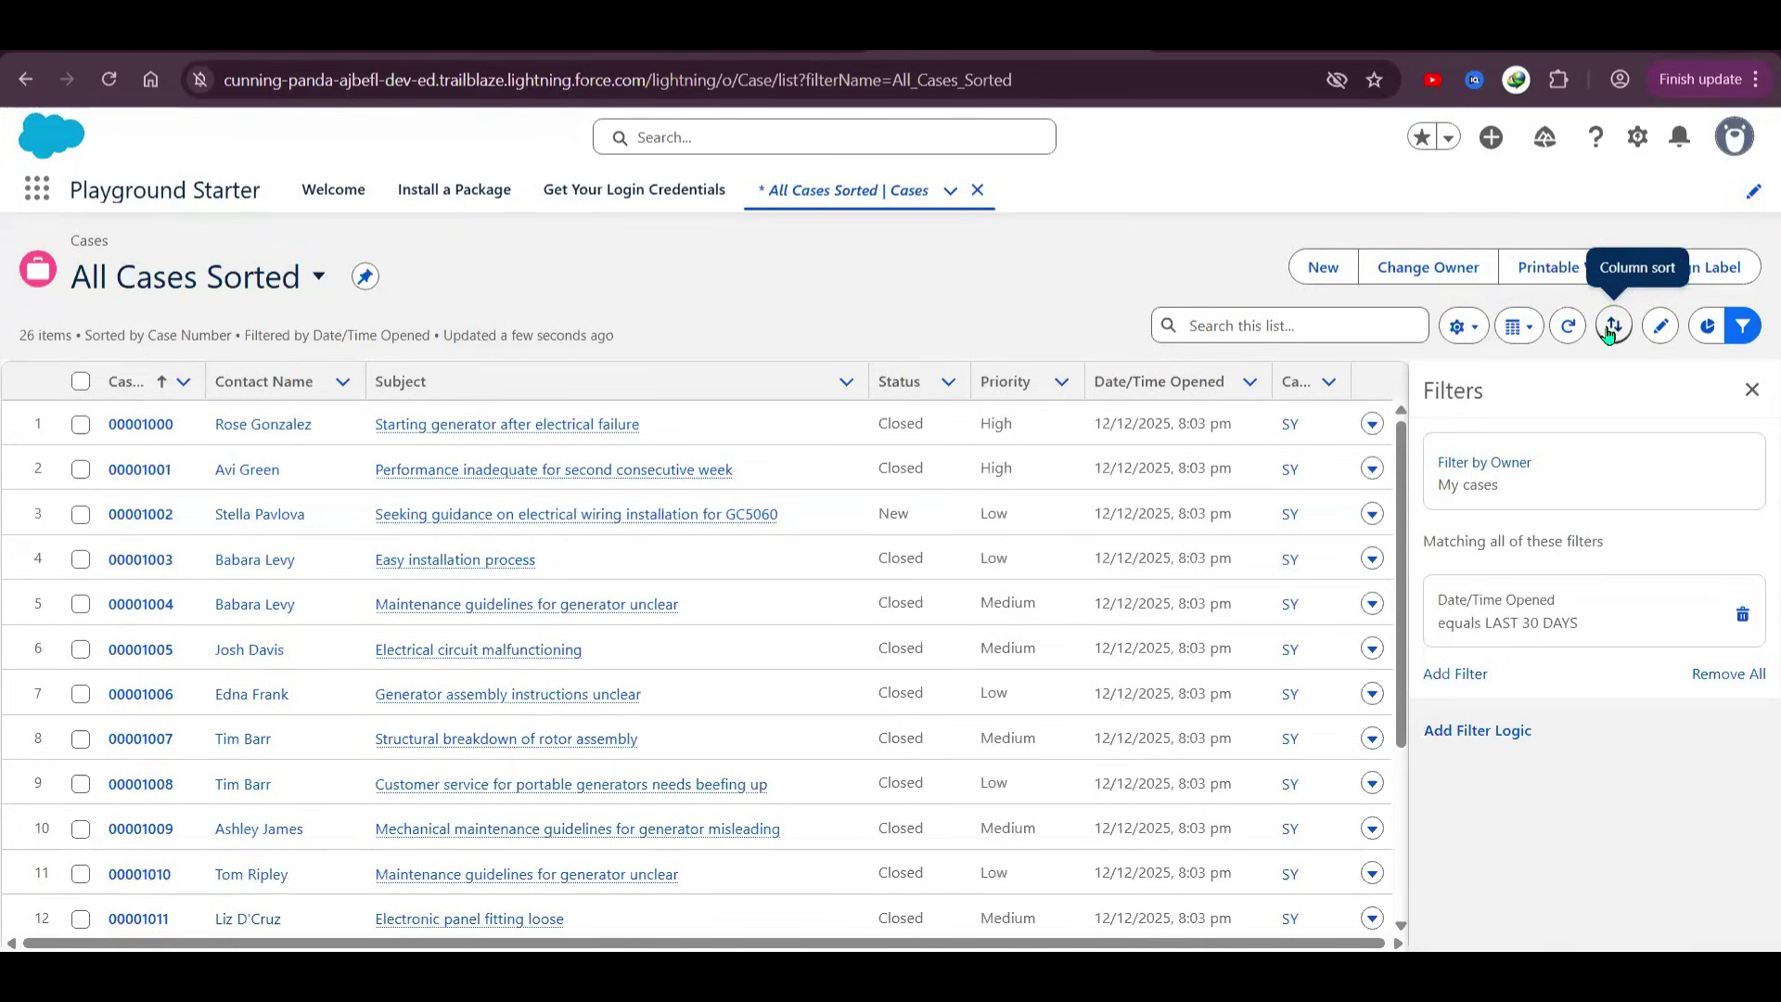
# - In the column sort settings, sort the list first by Status, ascending
pyautogui.click(1613, 327)
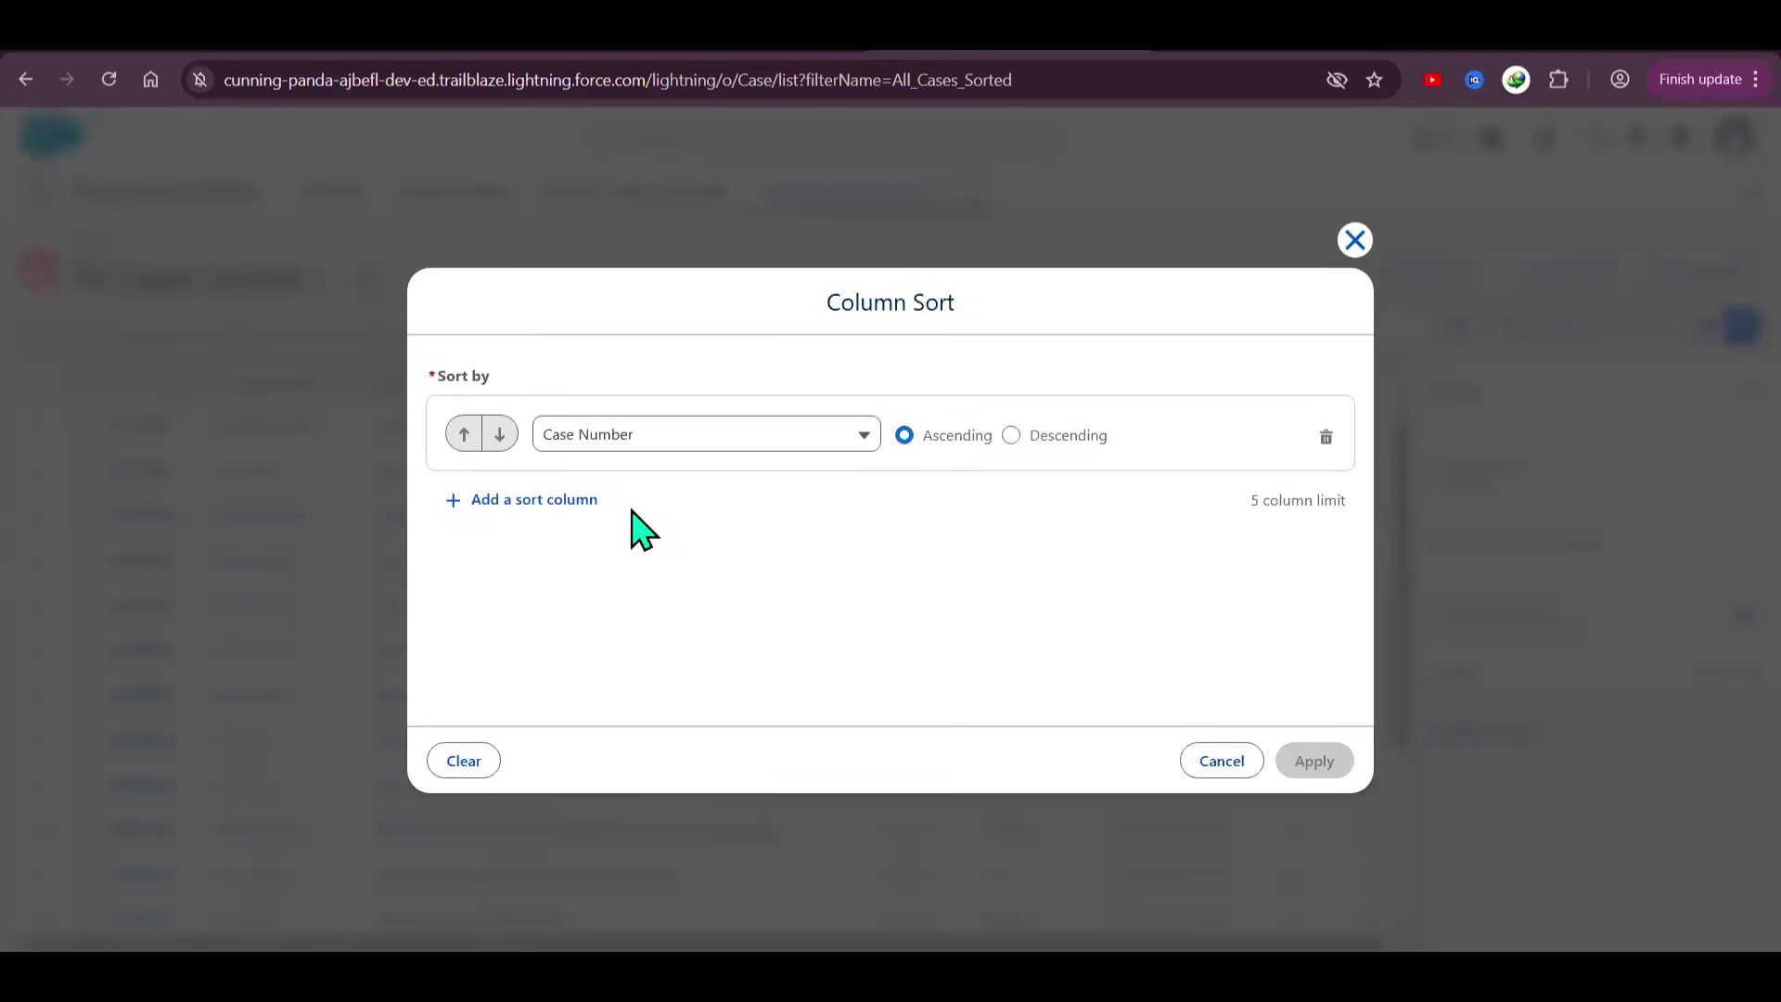
pyautogui.hotkey('ctrl', 'Tab')
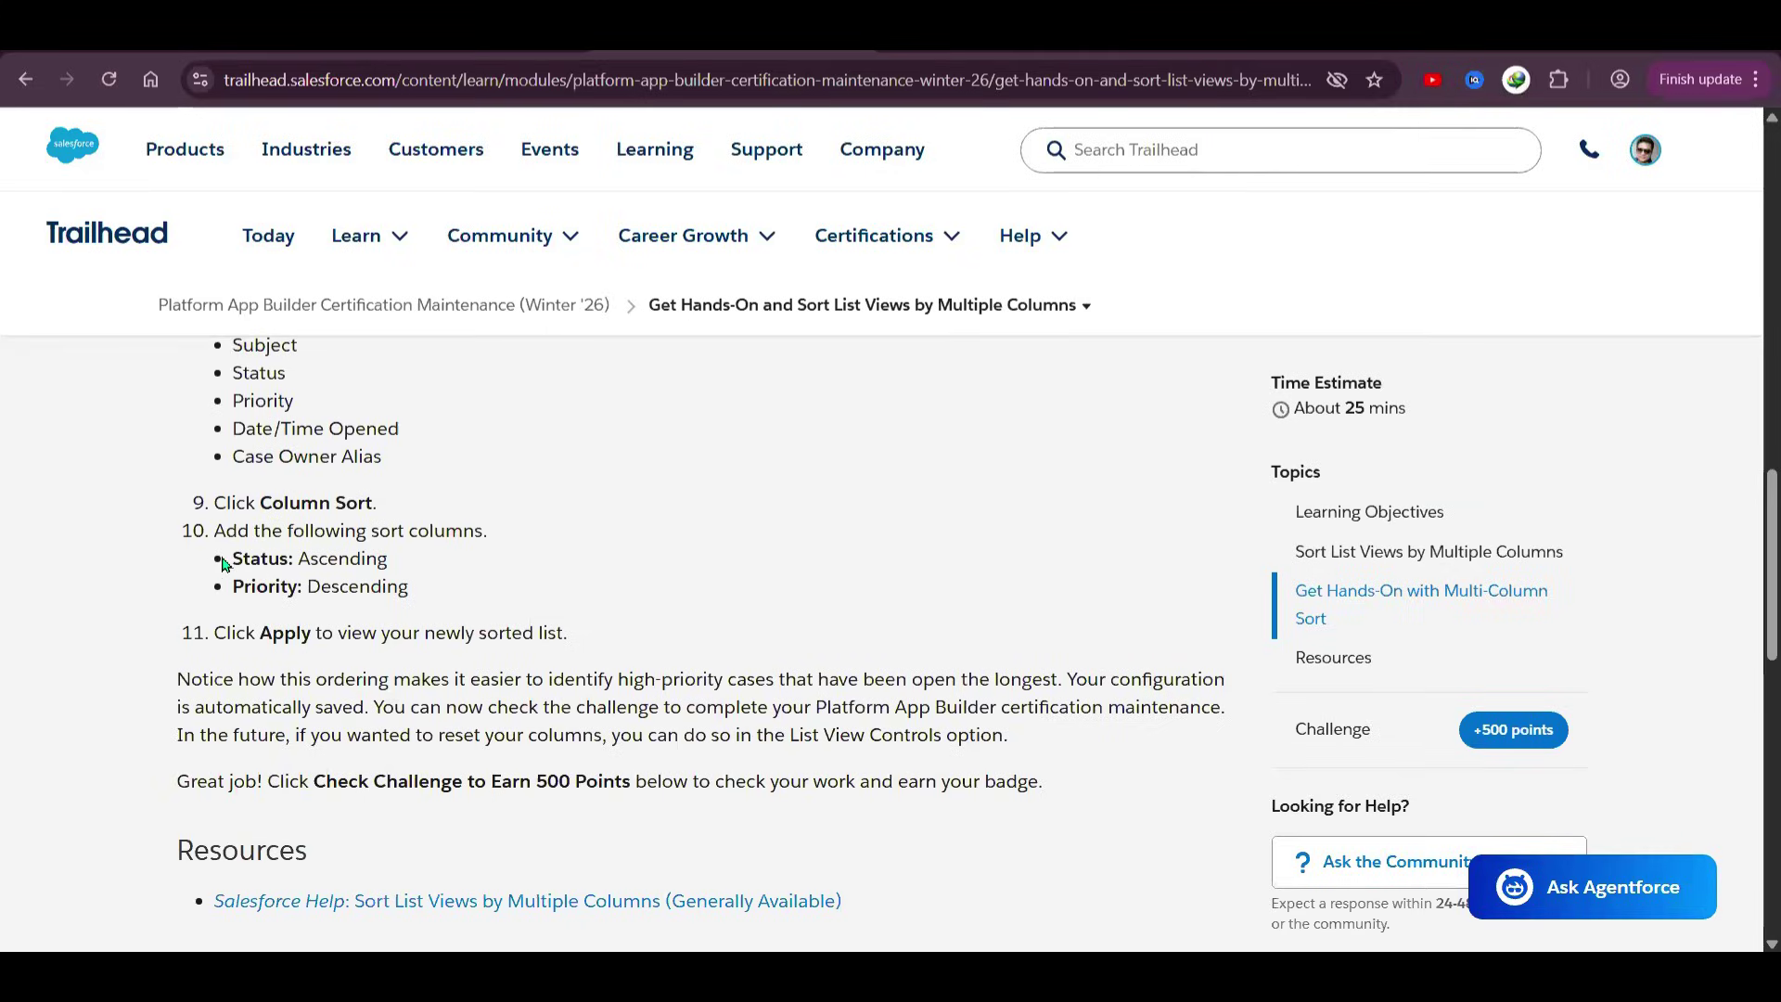
pyautogui.moveTo(231, 563); pyautogui.dragTo(555, 554)
pyautogui.click(555, 555)
pyautogui.hotkey('ctrl', 'Tab')
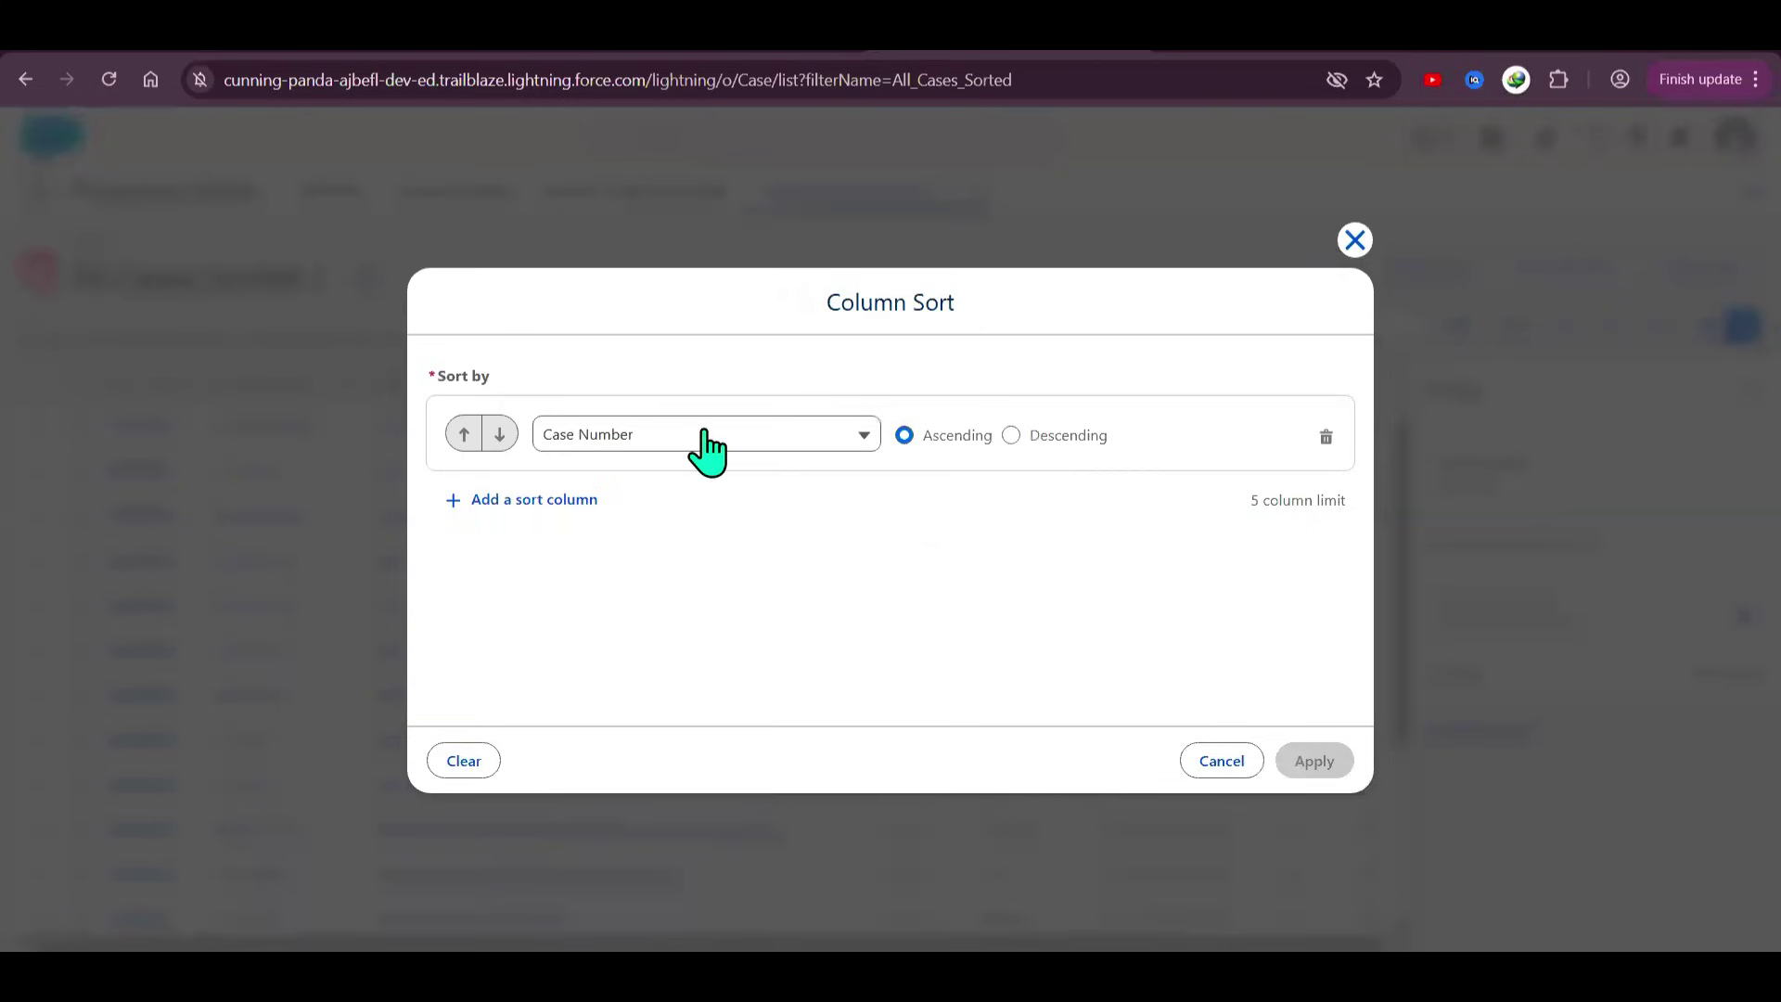
pyautogui.click(705, 434)
pyautogui.click(627, 598)
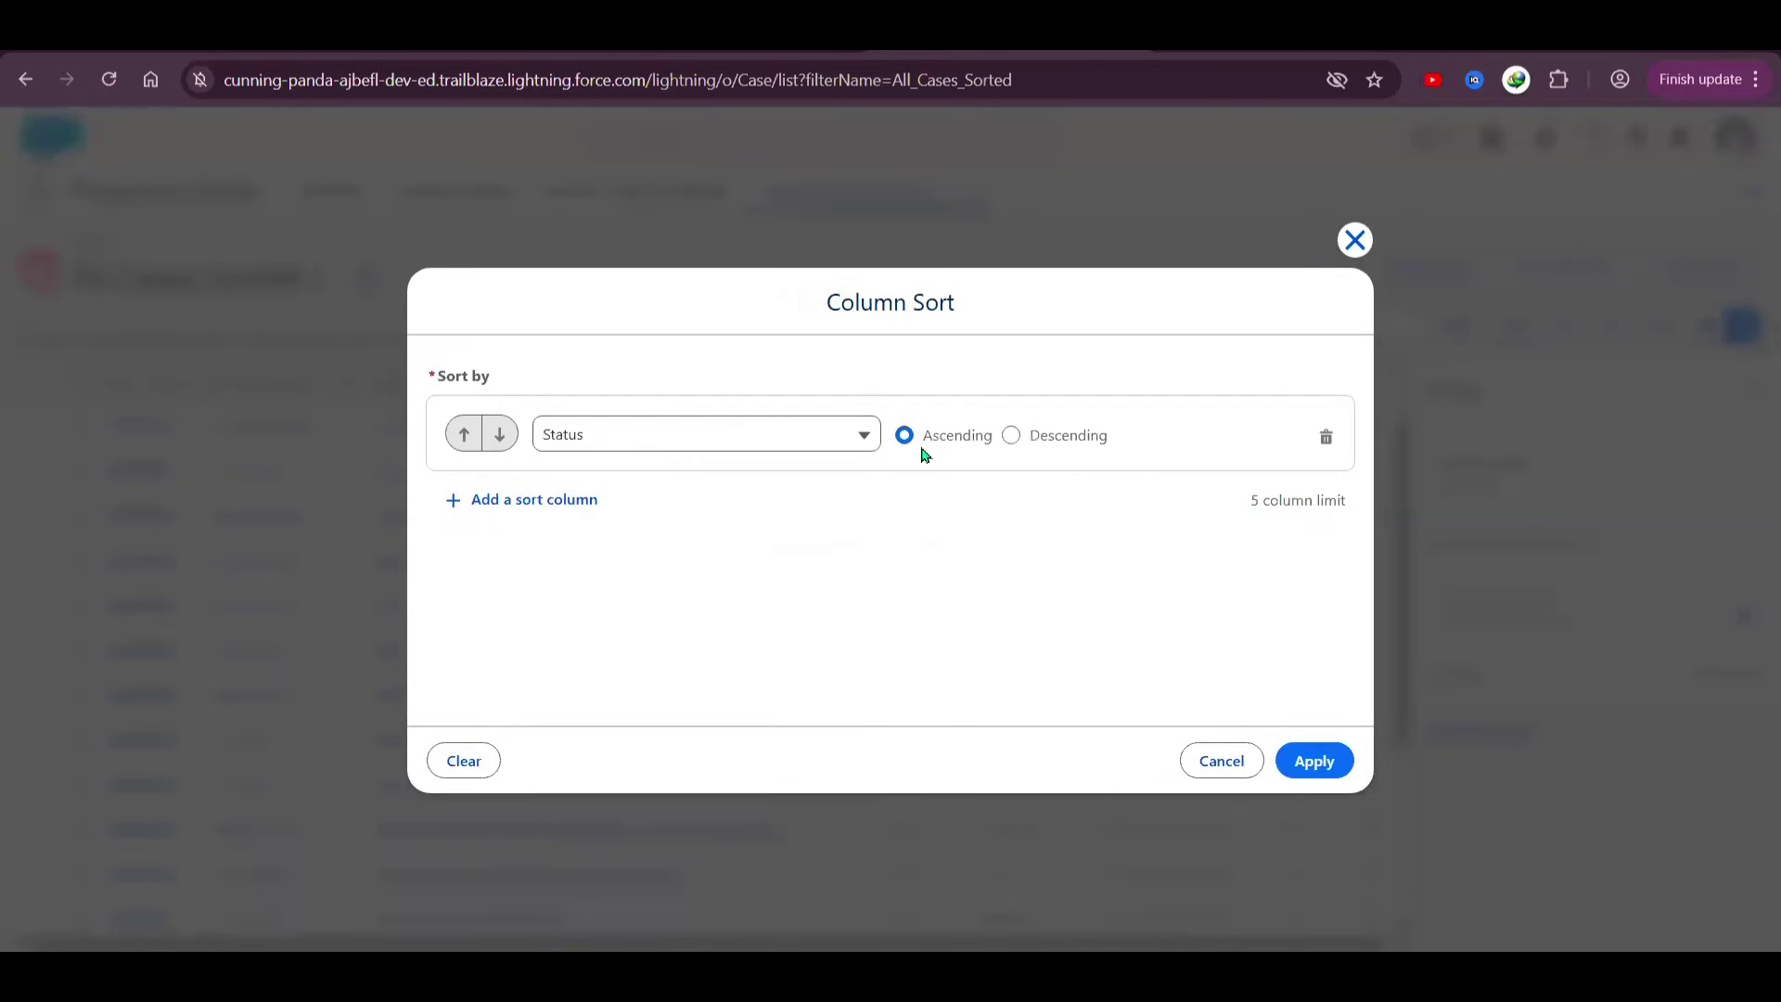
pyautogui.click(925, 442)
# - Add Priority as the second sort column, in descending order
pyautogui.hotkey('ctrl', 'Tab')
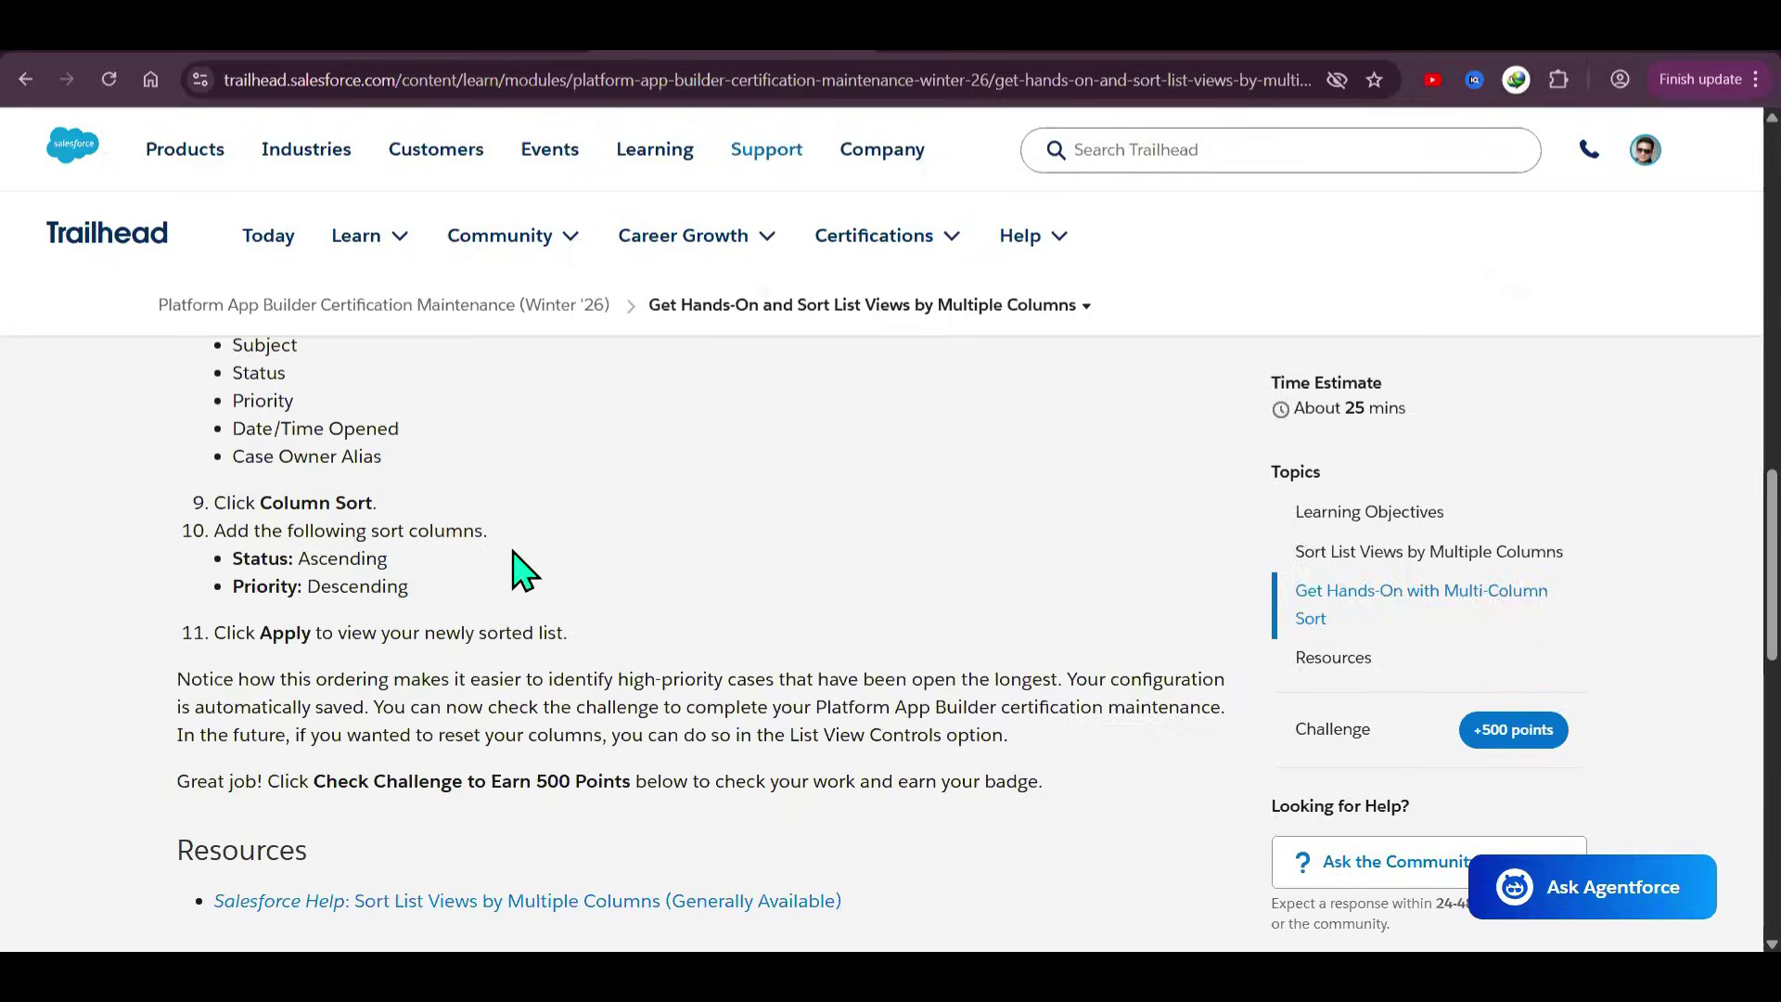
pyautogui.hotkey('ctrl', 'Tab')
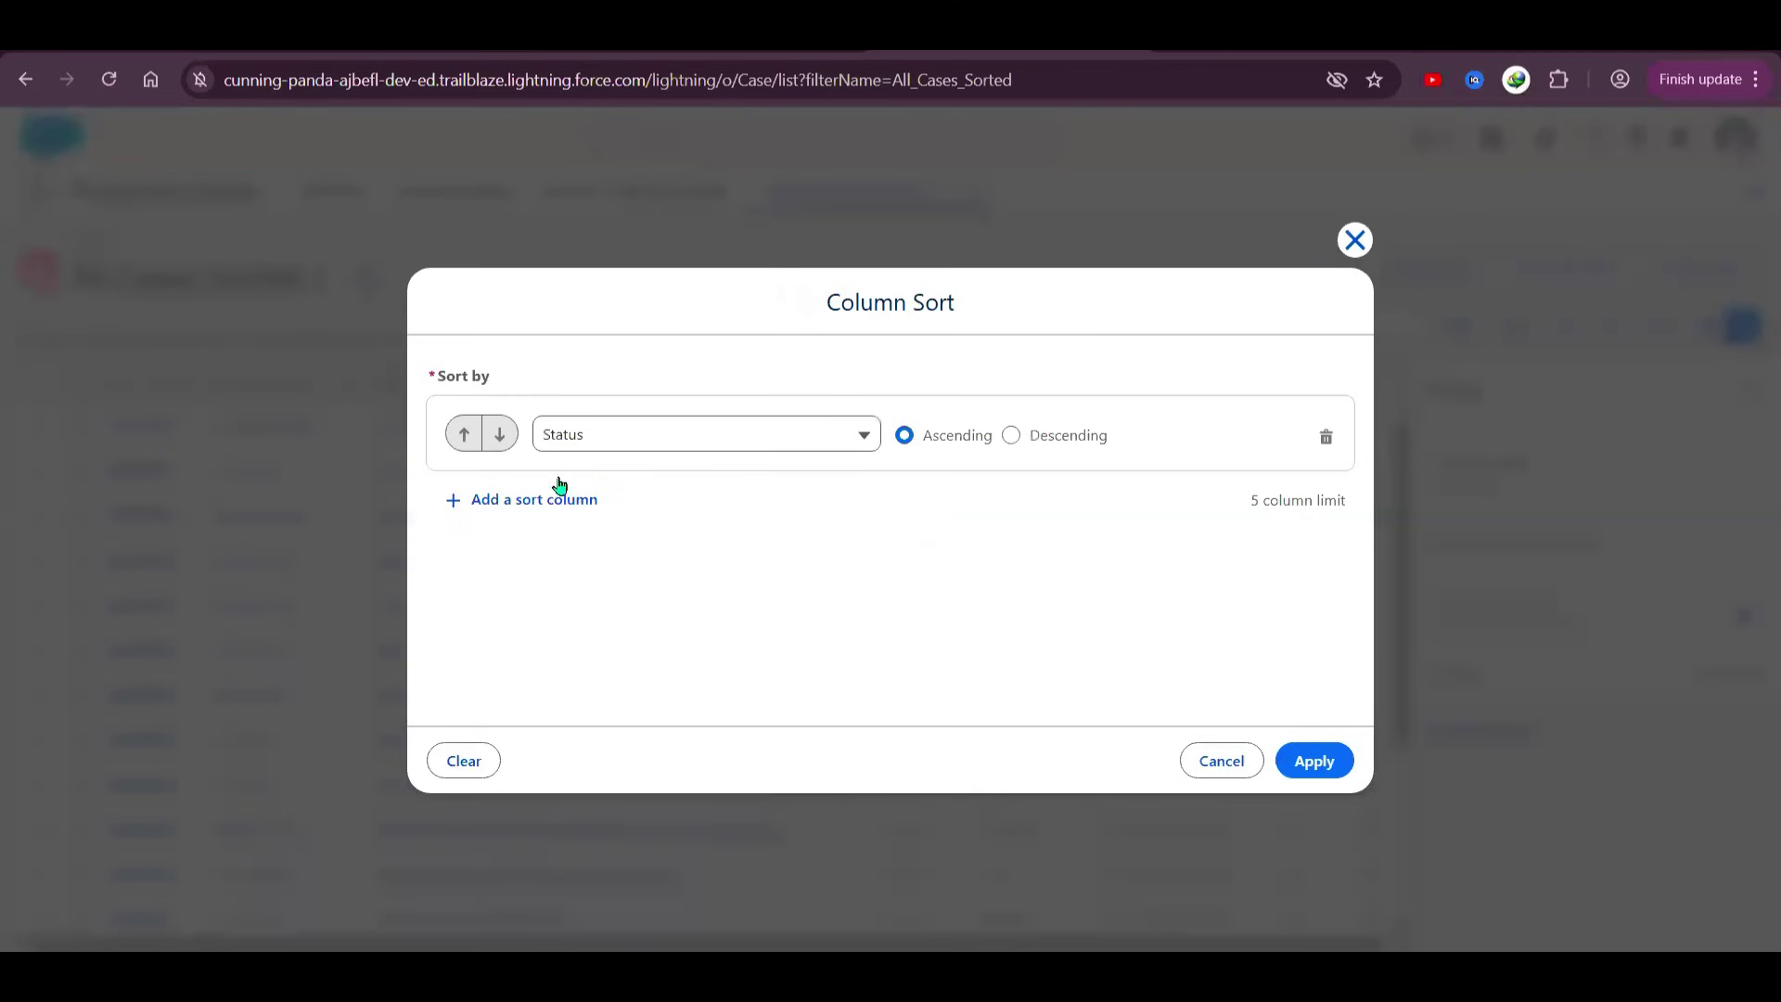
pyautogui.click(476, 497)
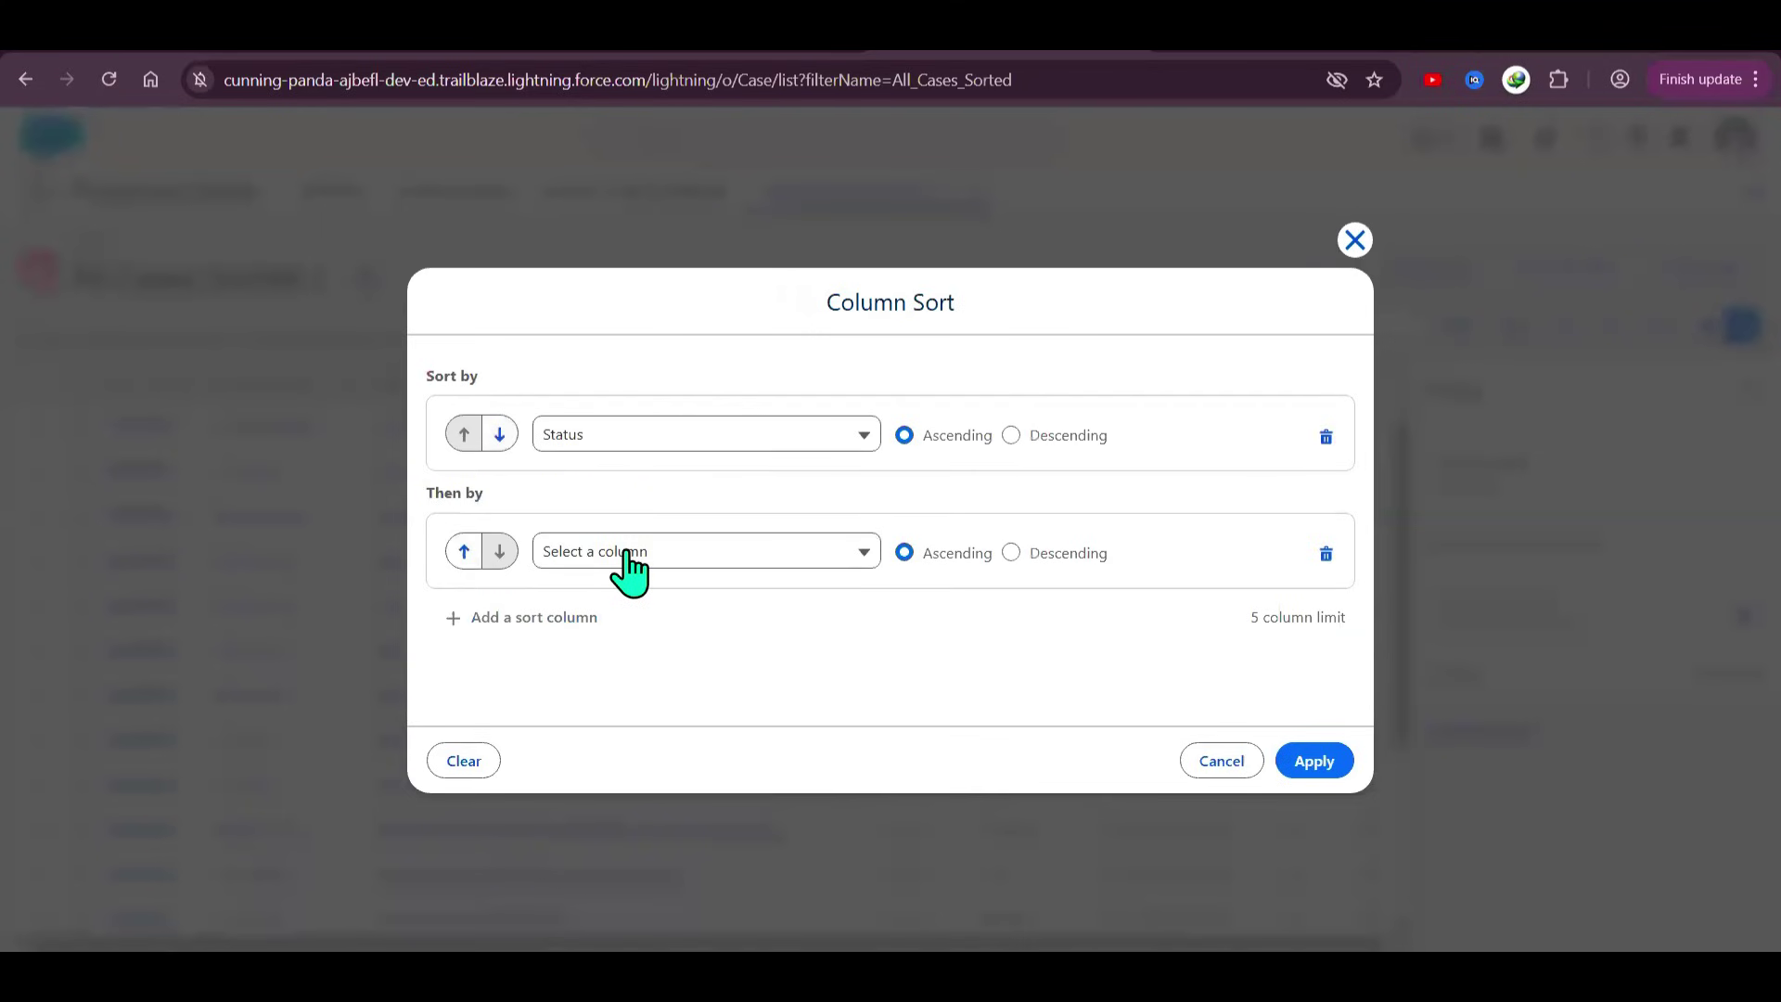
pyautogui.click(615, 554)
pyautogui.press('Return')
pyautogui.click(1013, 557)
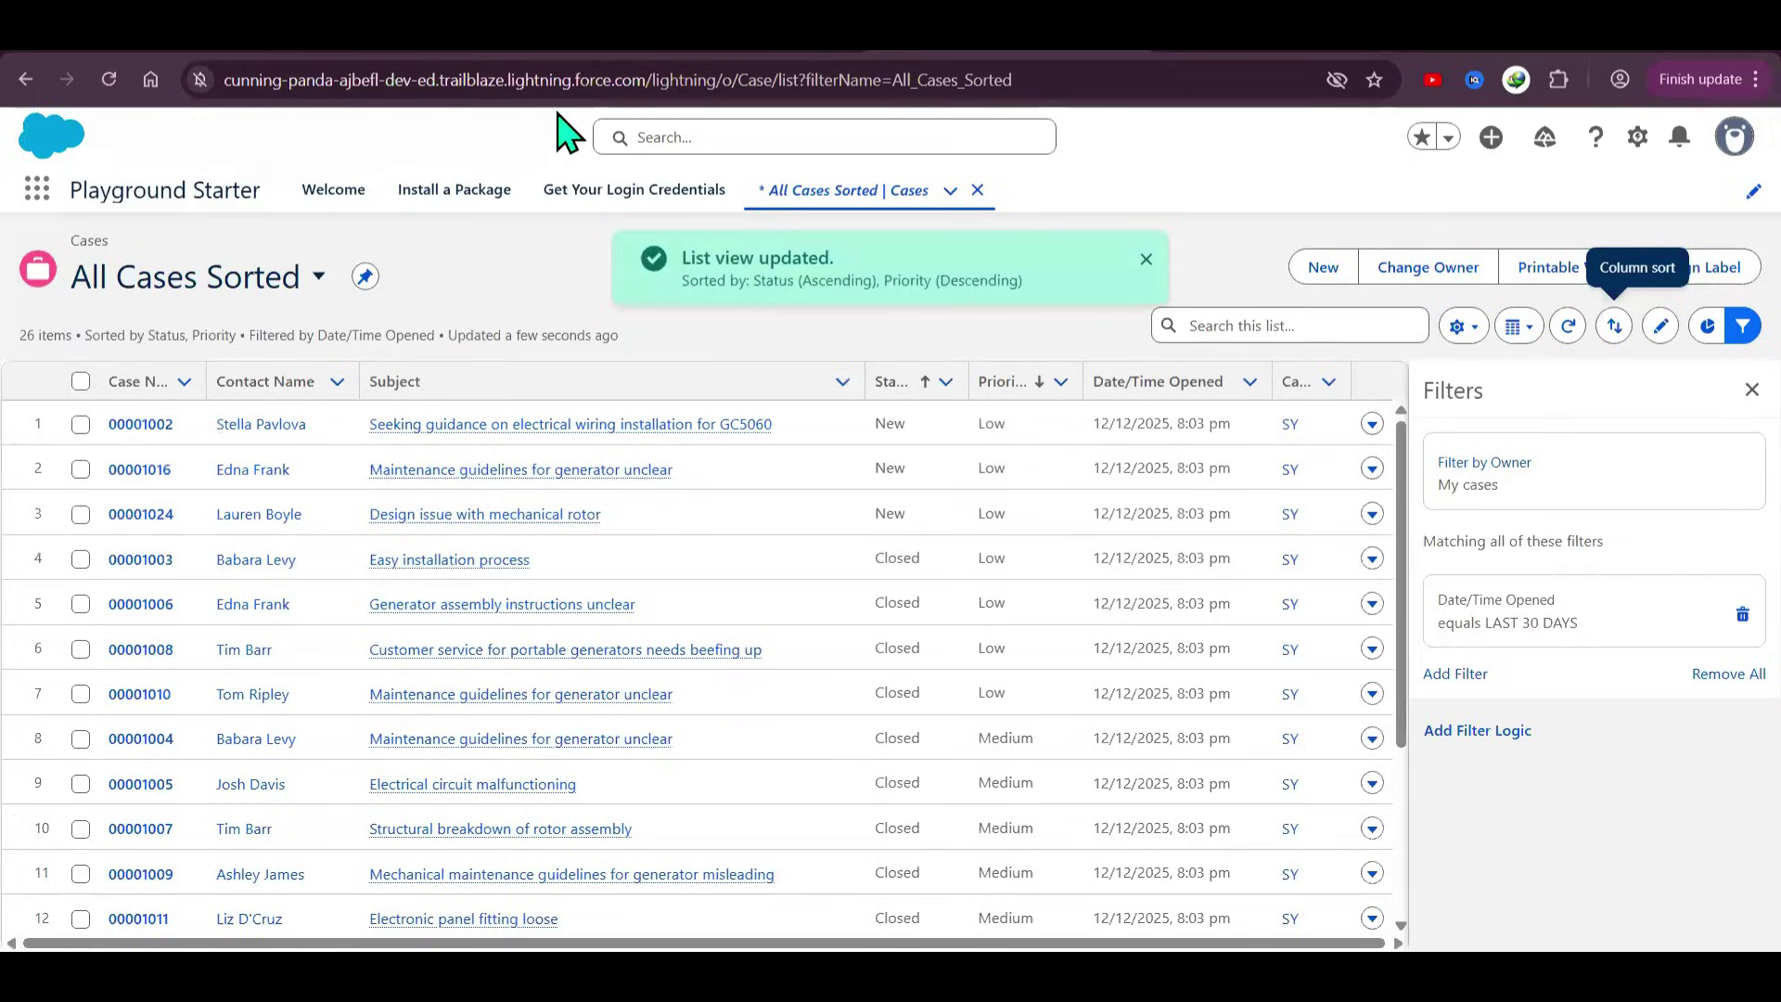
# - Back on the Trailhead unit page, run Check Challenge for the 500-point hands-on challenge
pyautogui.click(696, 54)
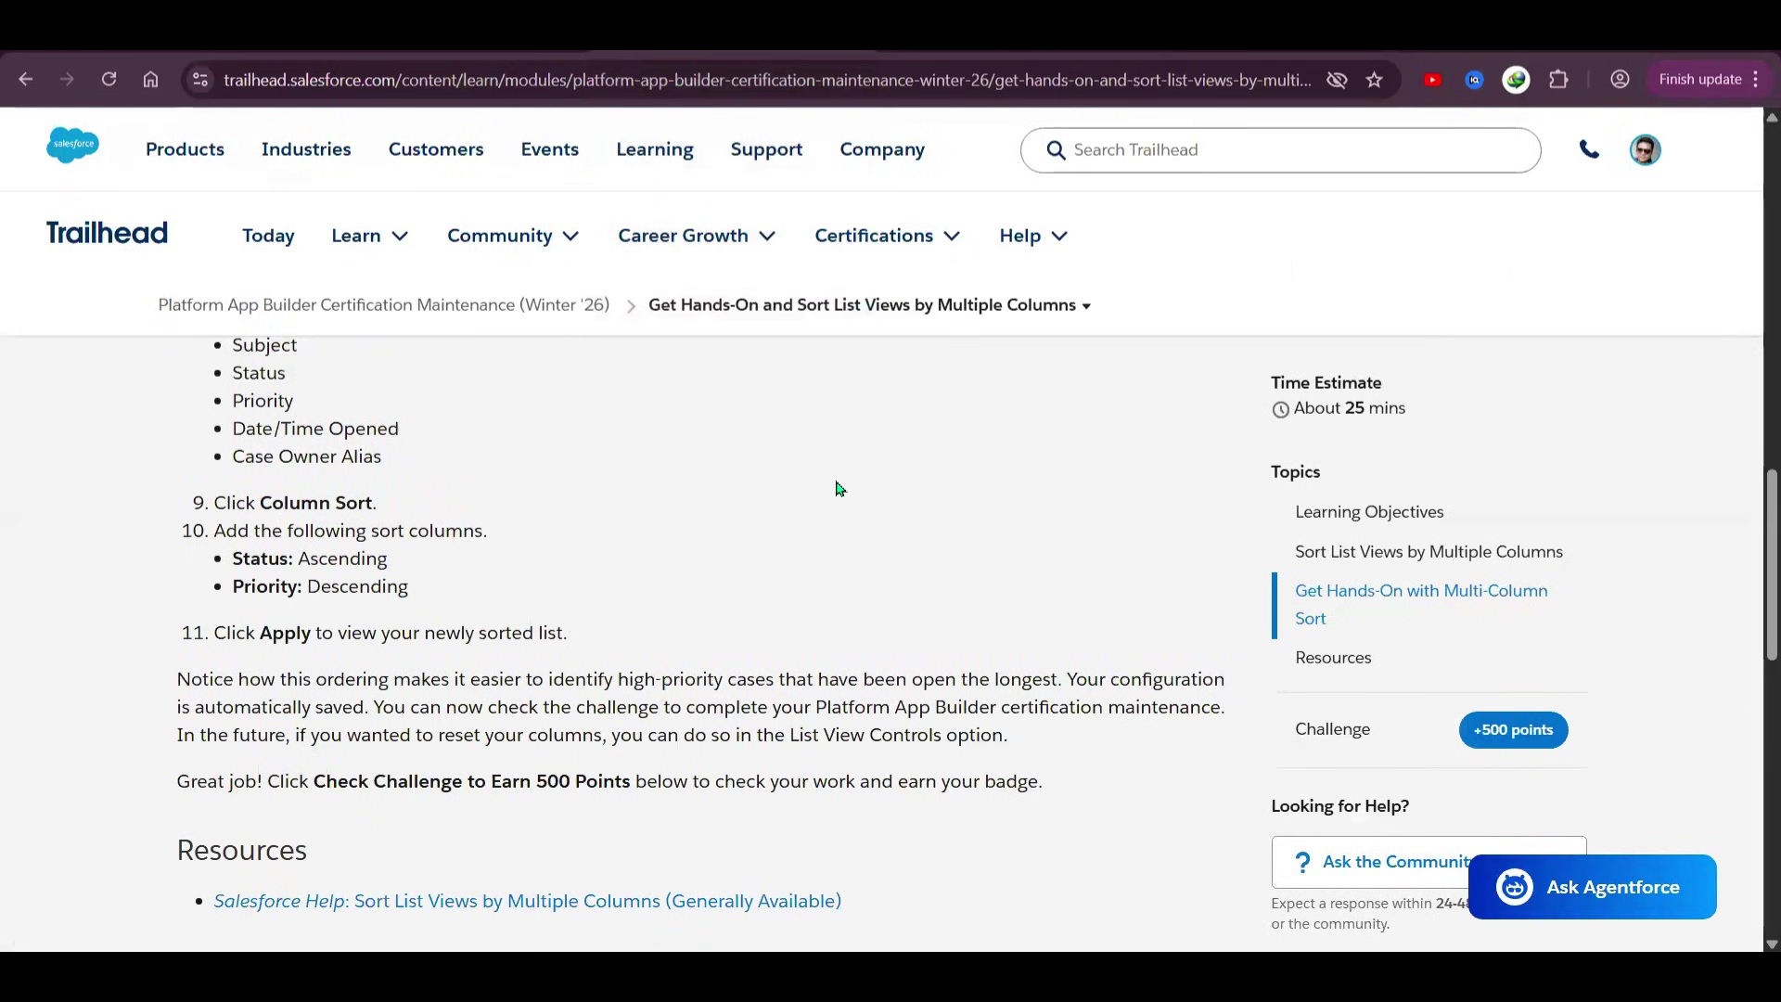
pyautogui.scroll(-1, 860, 489)
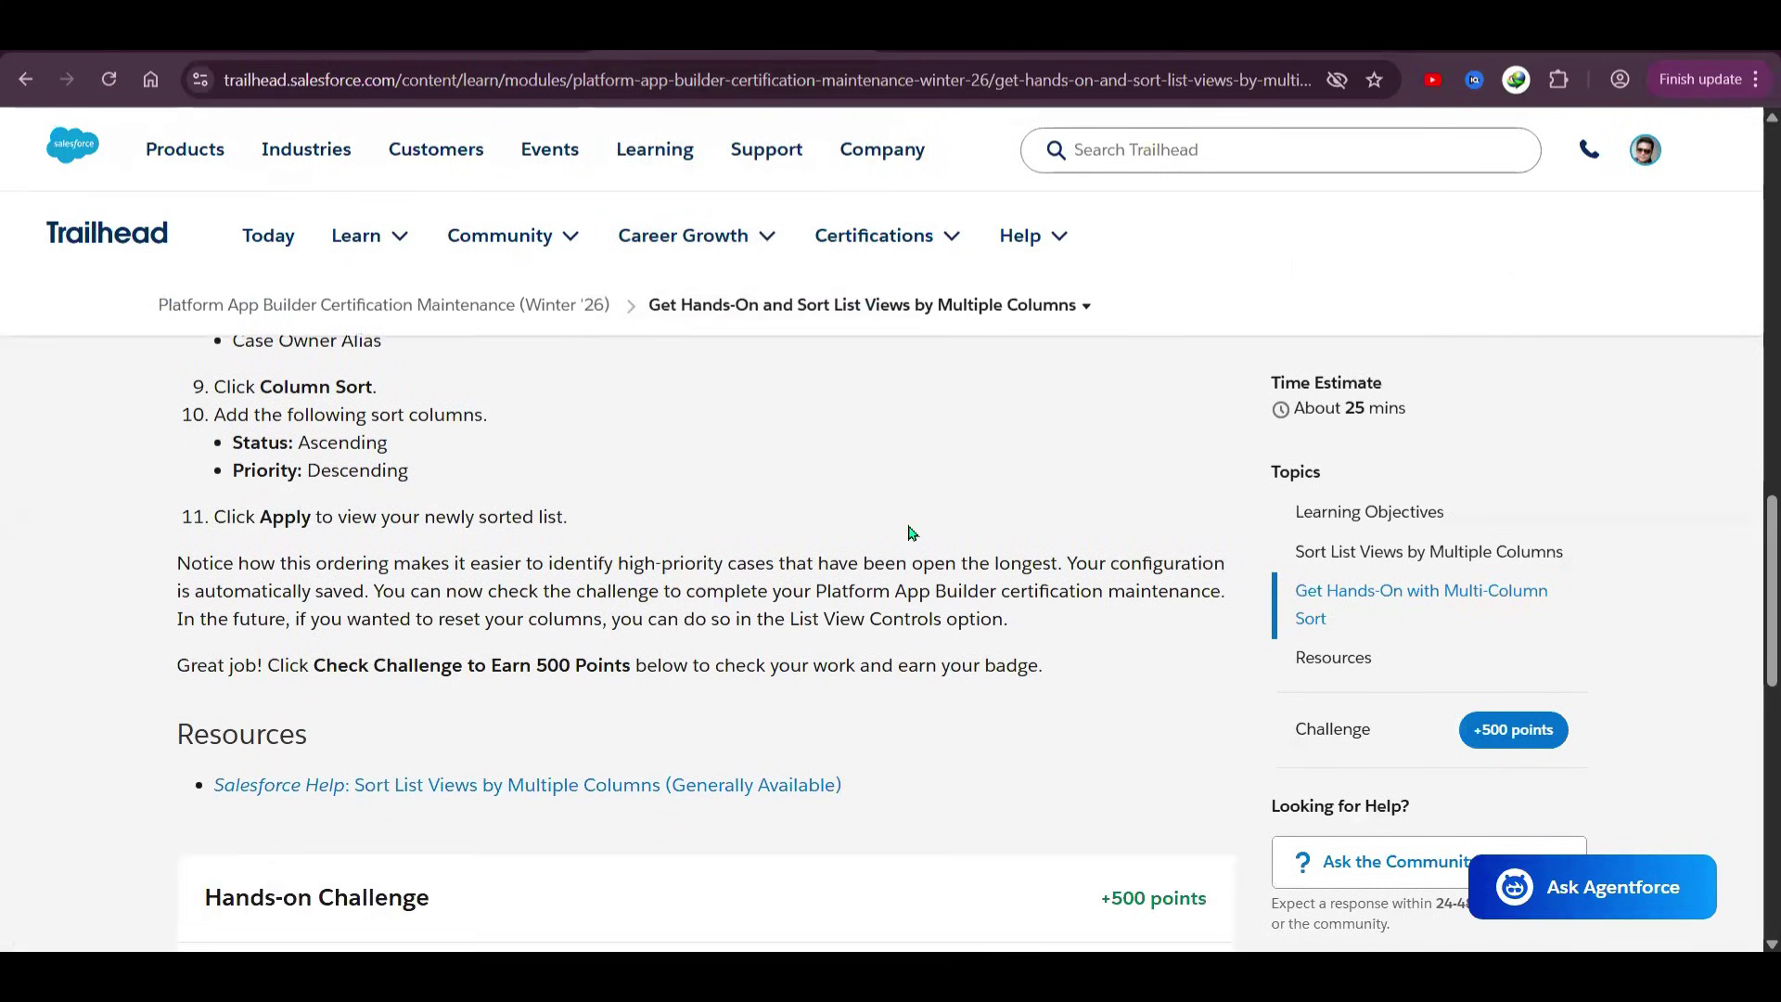
pyautogui.scroll(-6, 1046, 510)
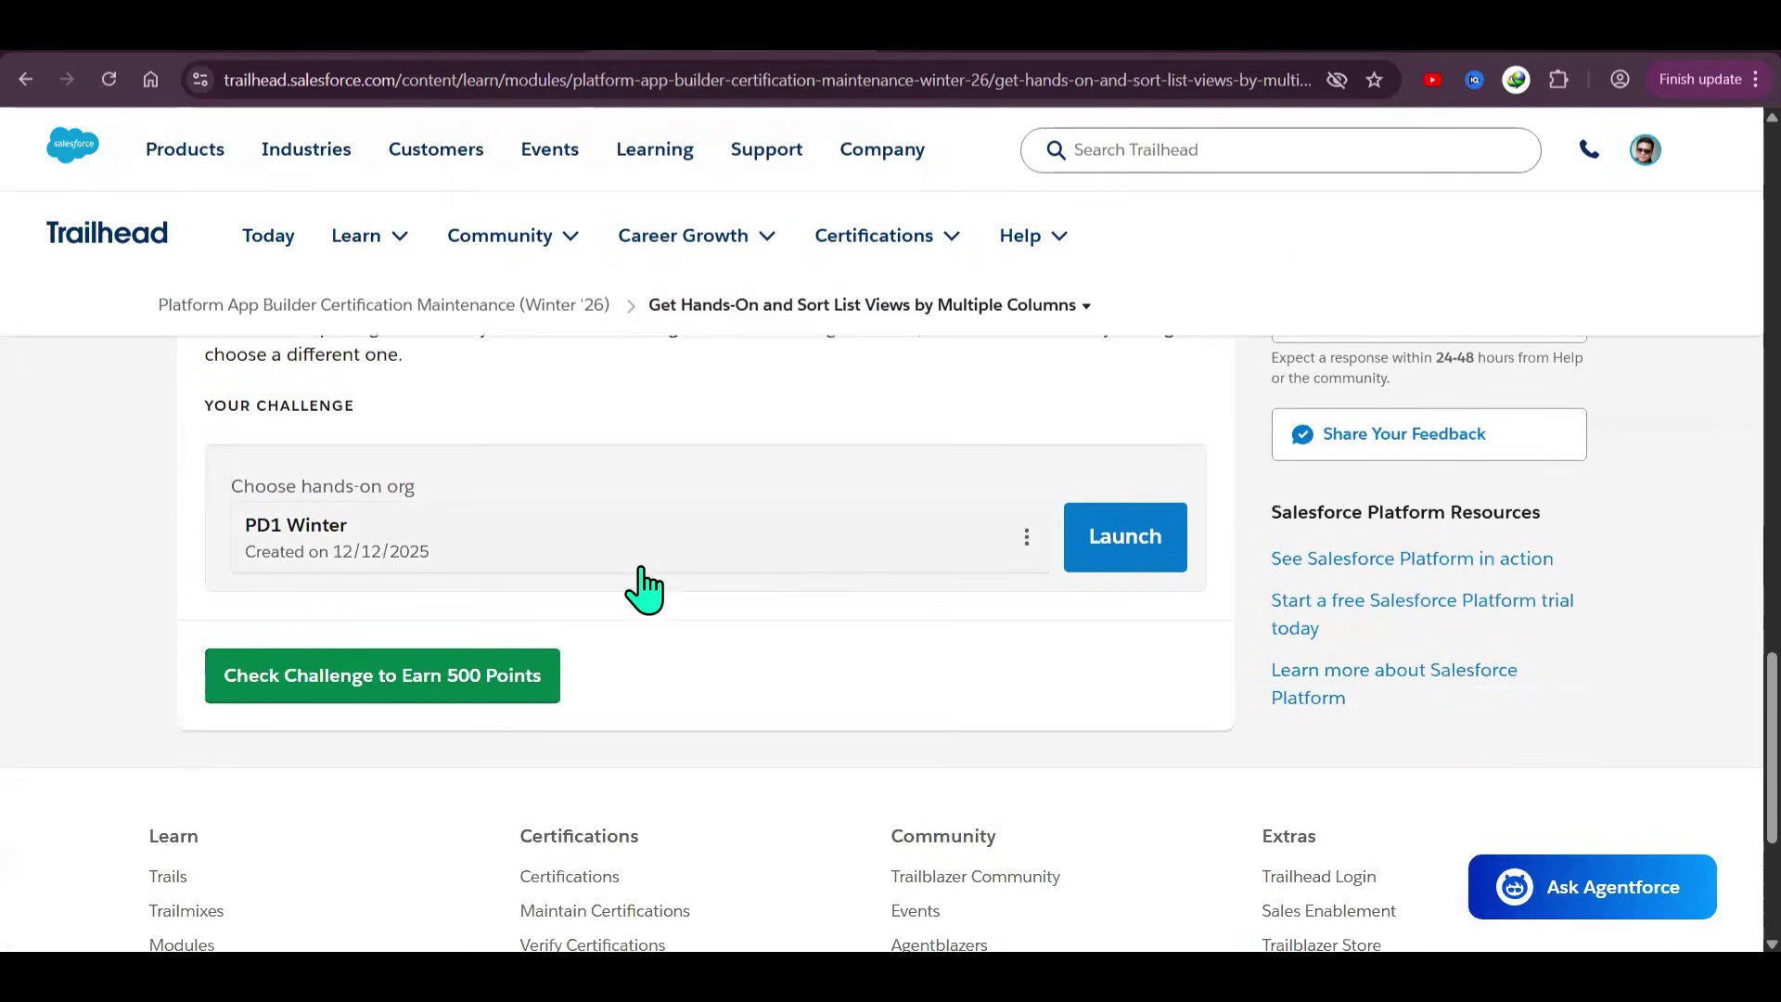
pyautogui.click(270, 705)
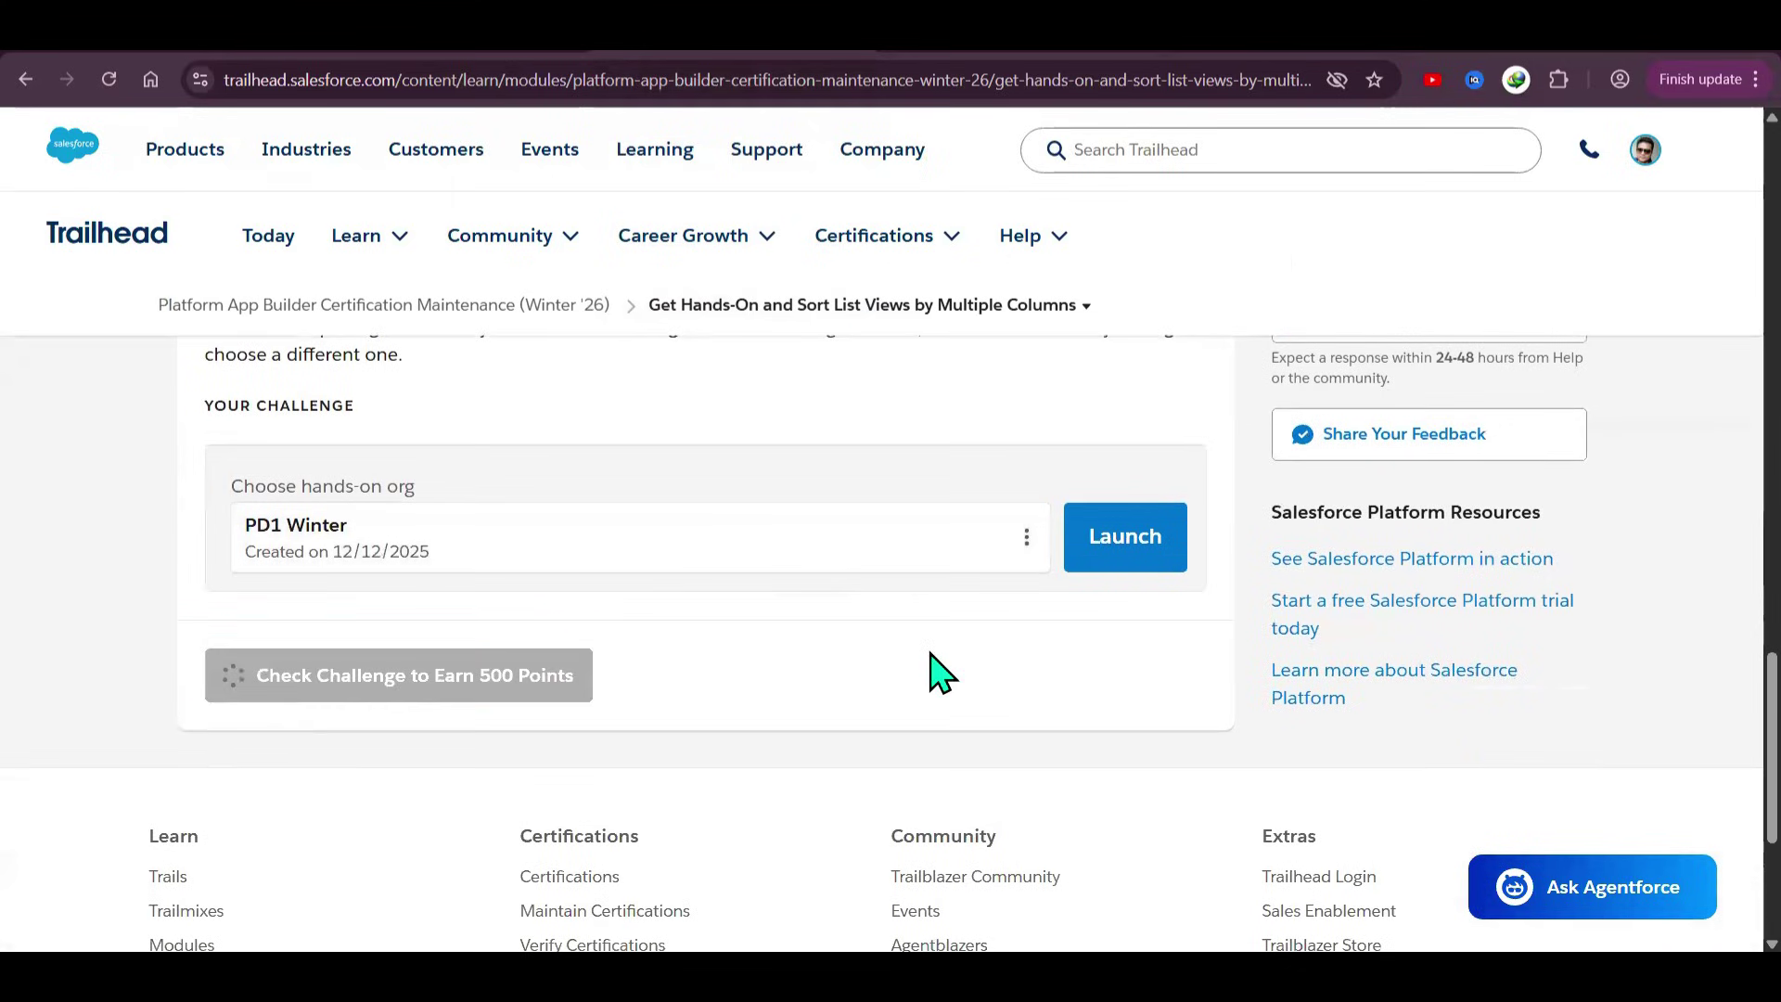